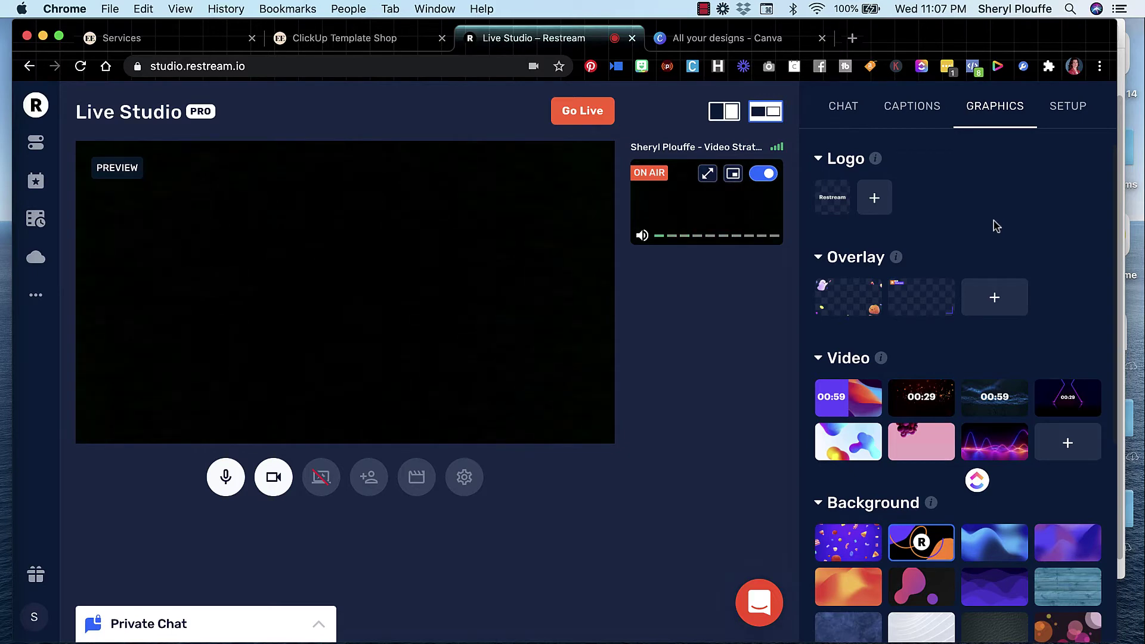
Show the Restream corner overlay, try the Halloween overlay, then switch back to Restream's.
click(921, 299)
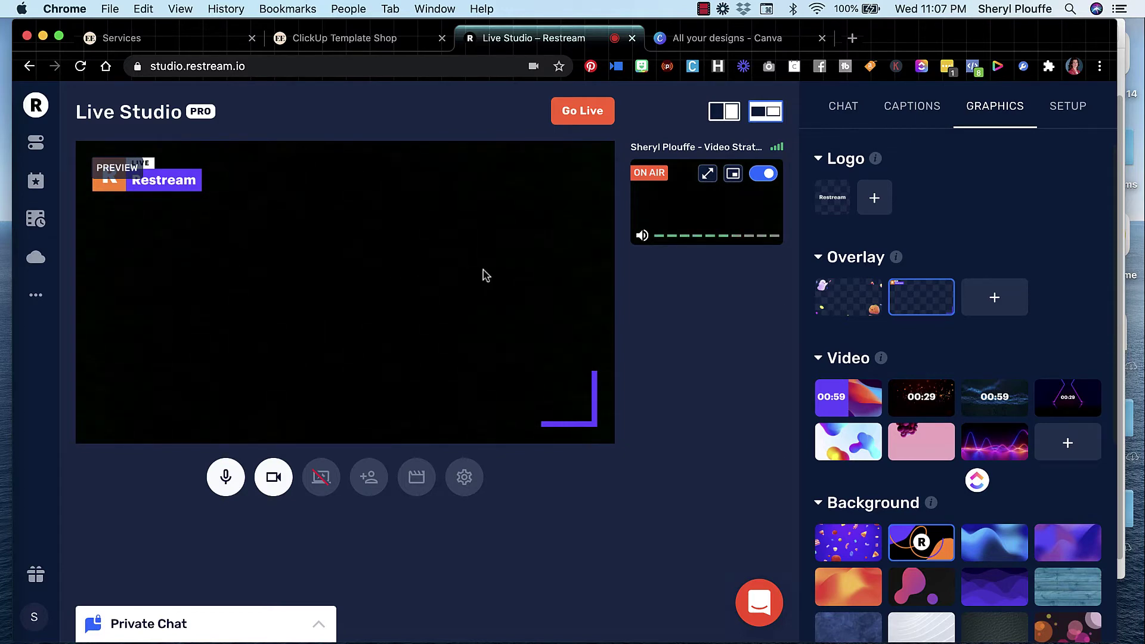
click(850, 307)
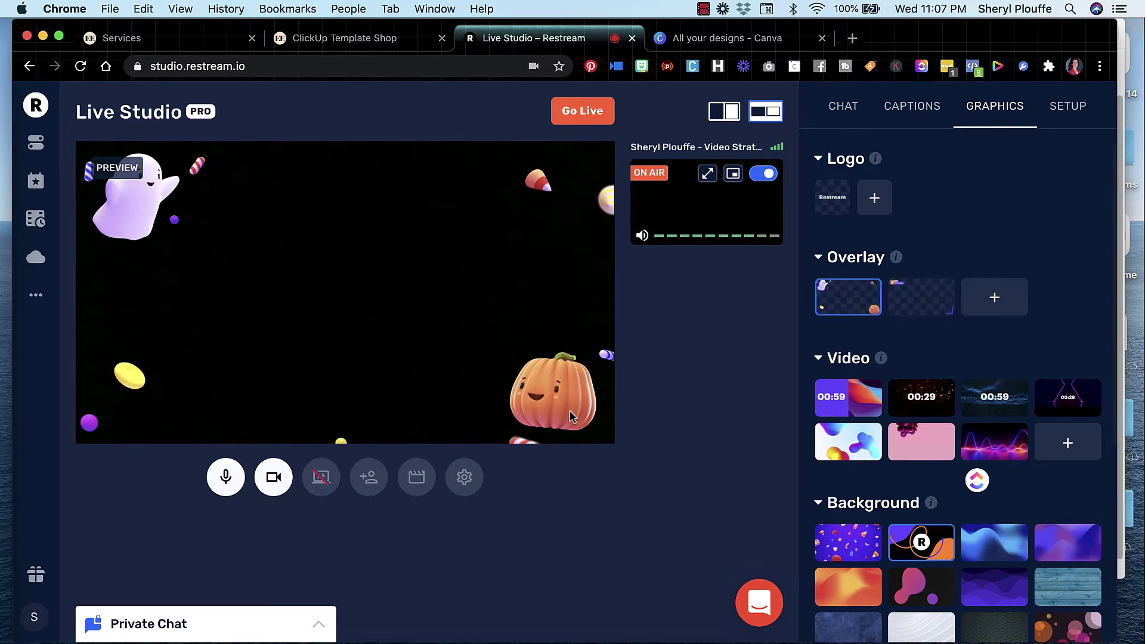
click(910, 307)
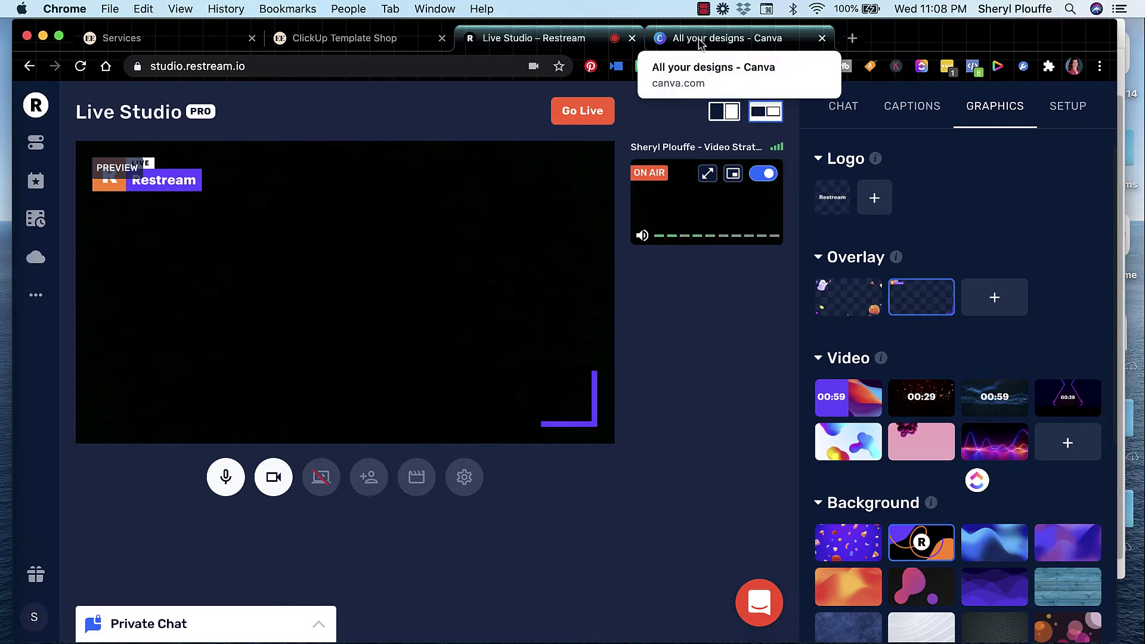
Open the RESTREAM.IO design from the Canva designs page.
click(701, 45)
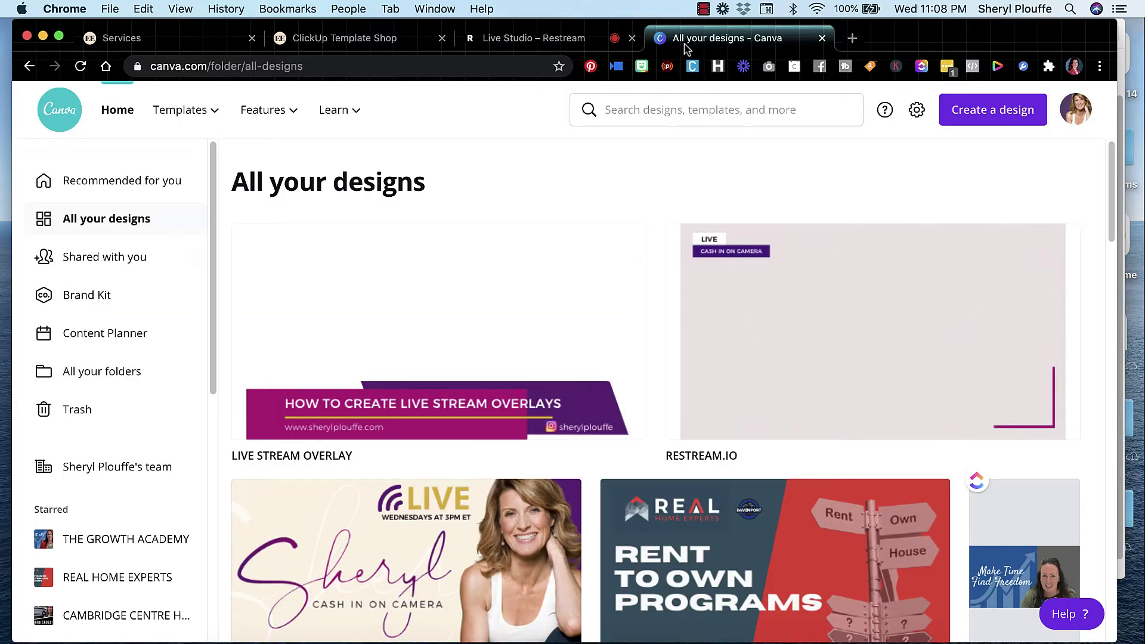
click(806, 346)
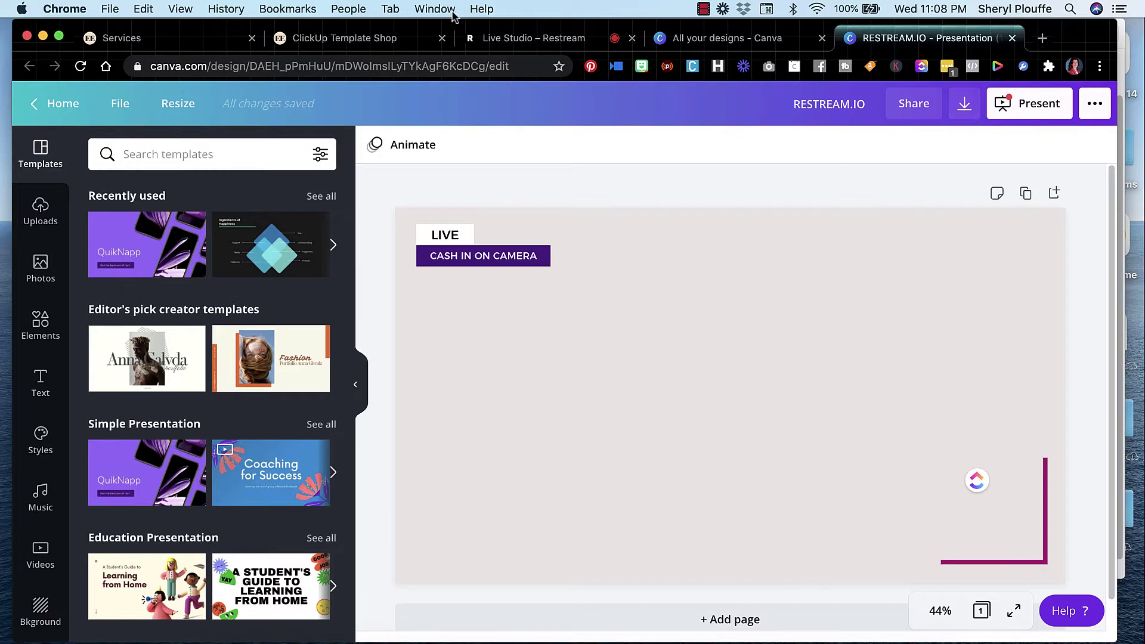
Back in Live Studio, start an overlay upload and cancel the file picker.
click(548, 47)
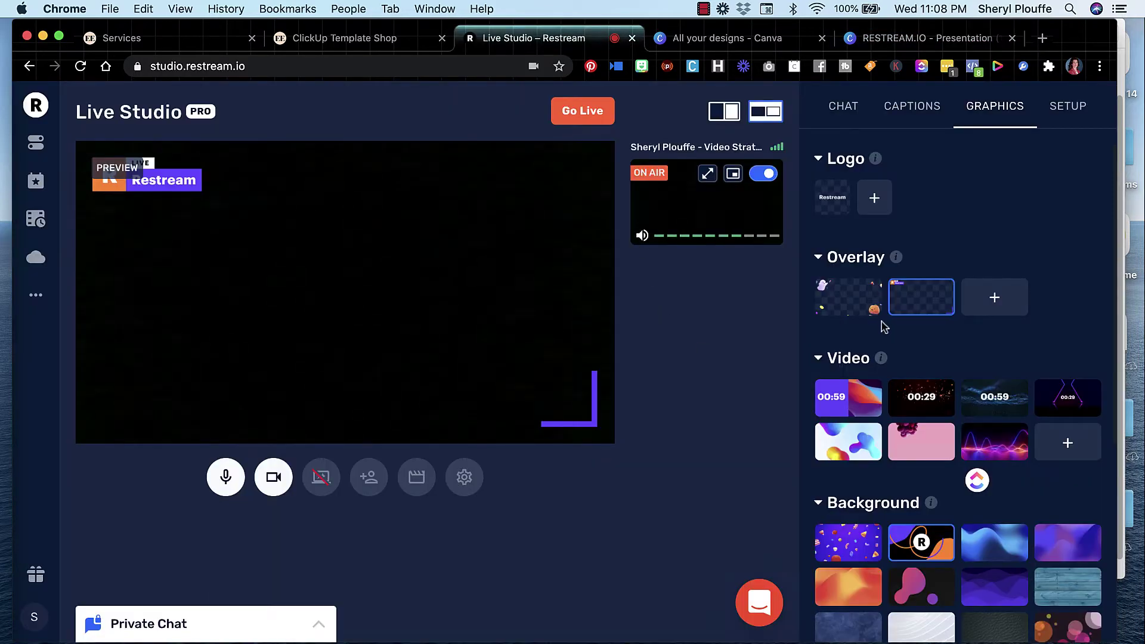
click(995, 298)
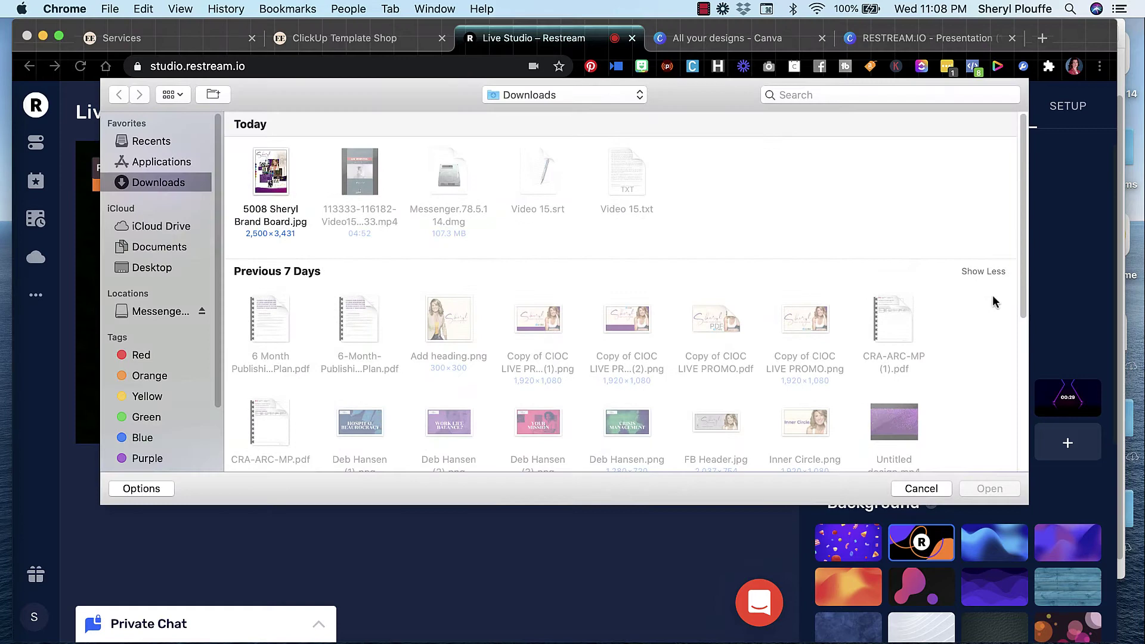
click(921, 489)
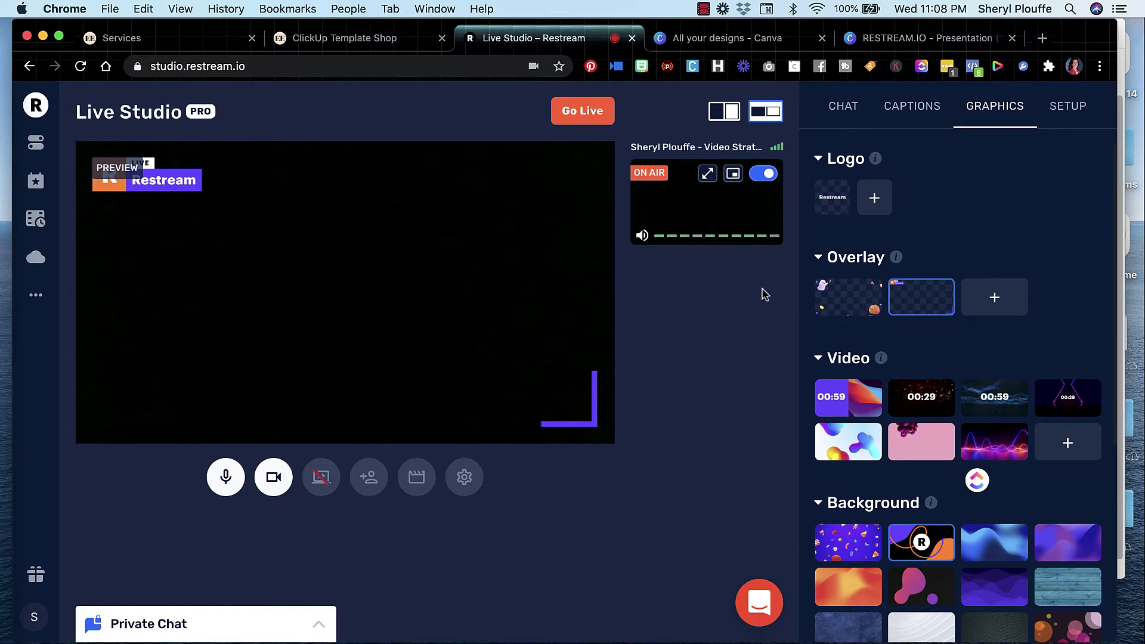
Add a blank second page to the RESTREAM.IO design.
click(894, 41)
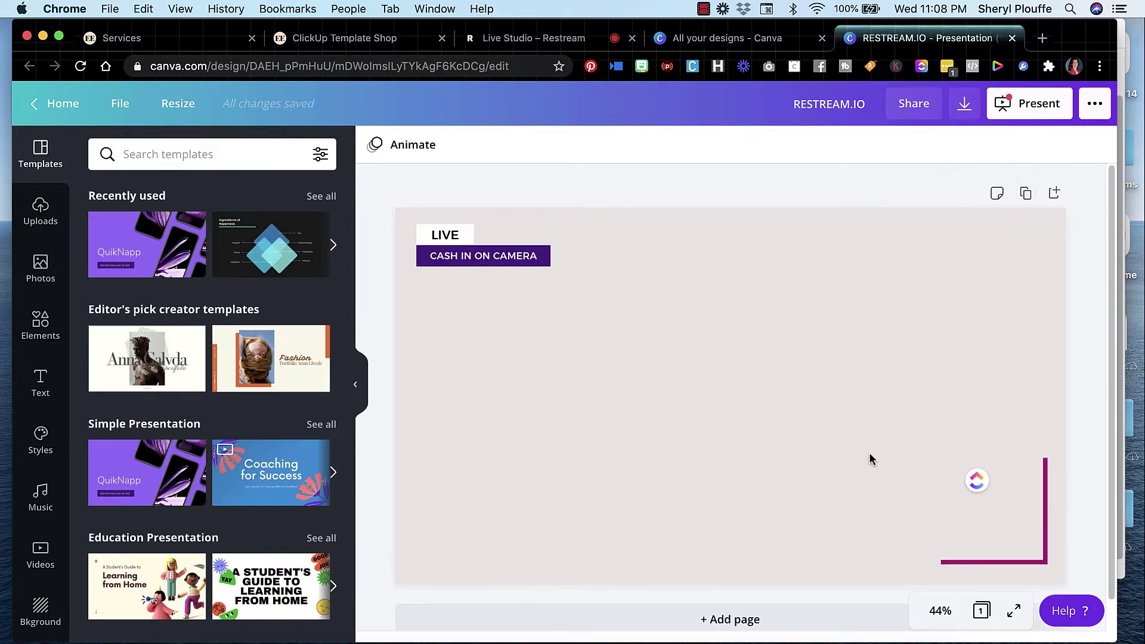
scroll(869, 460, down, 1)
click(761, 605)
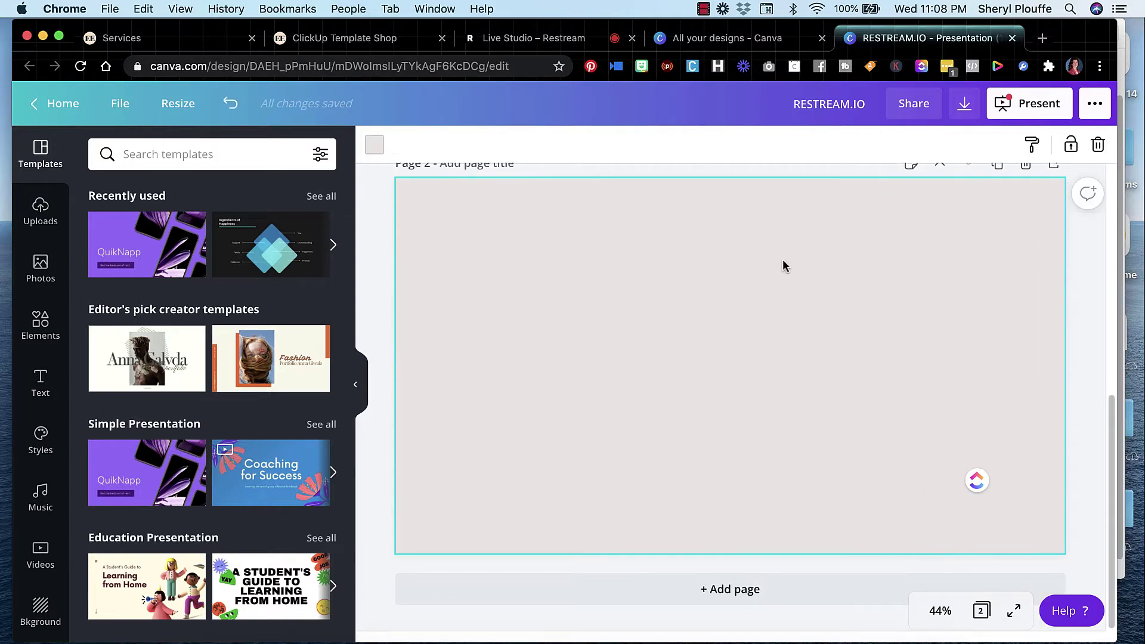
Try a white page background, then restore the light grey background.
click(375, 145)
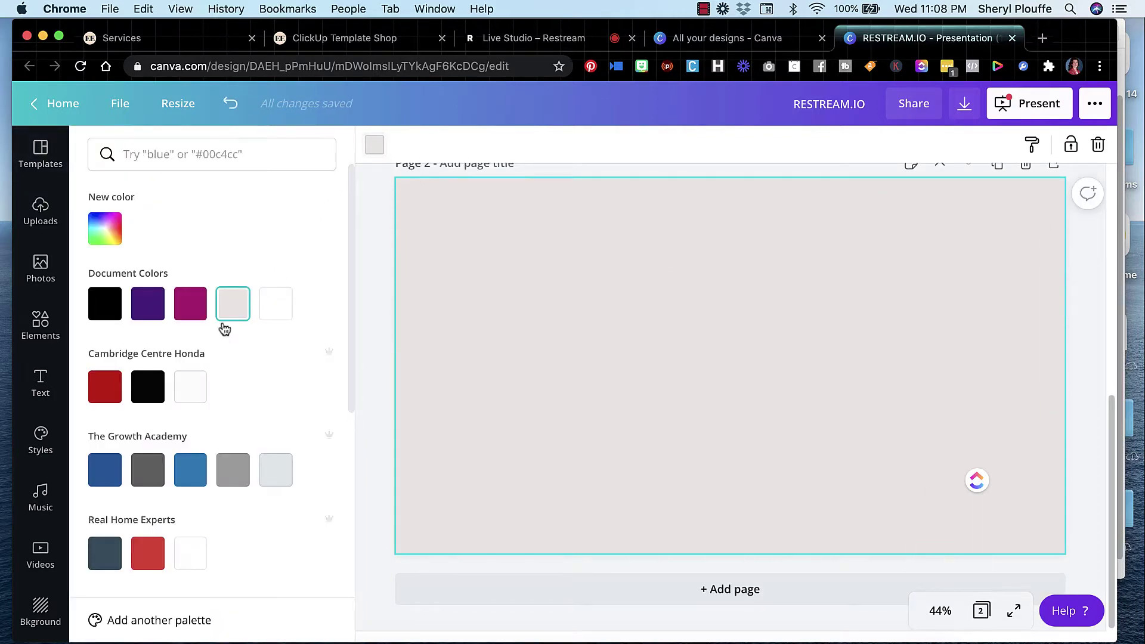
scroll(546, 353, up, 6)
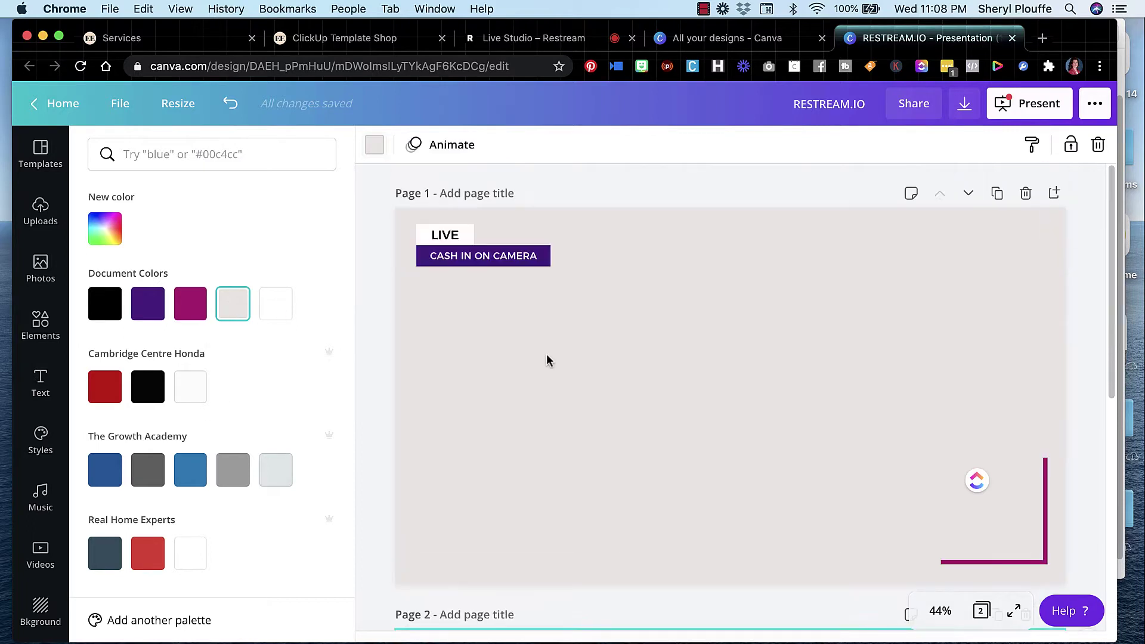
click(565, 356)
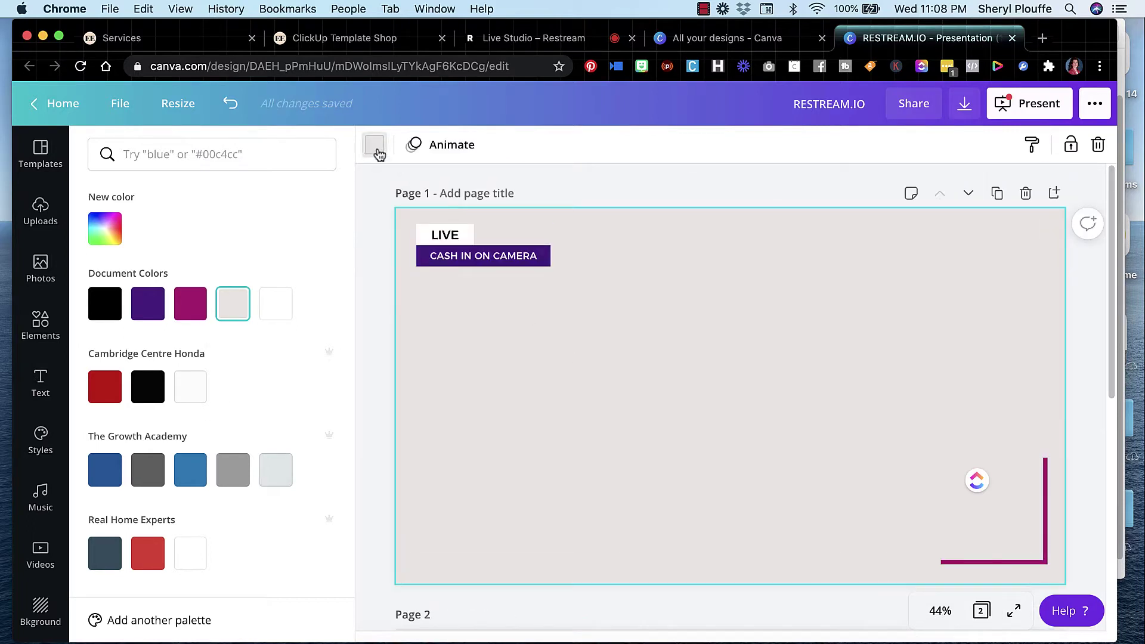
click(276, 306)
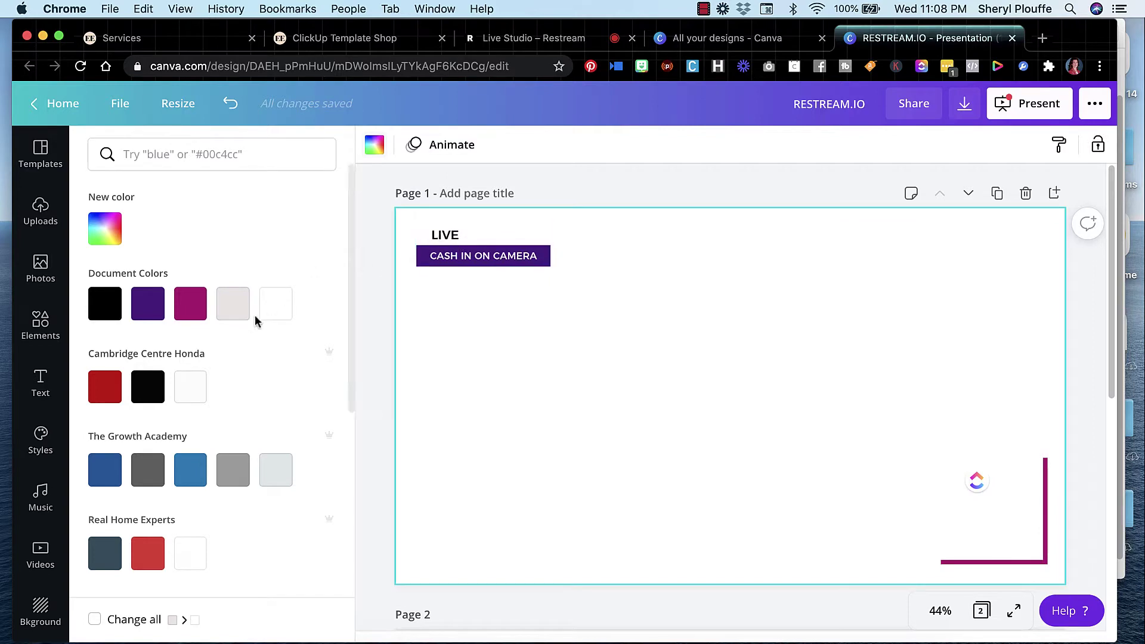
click(231, 306)
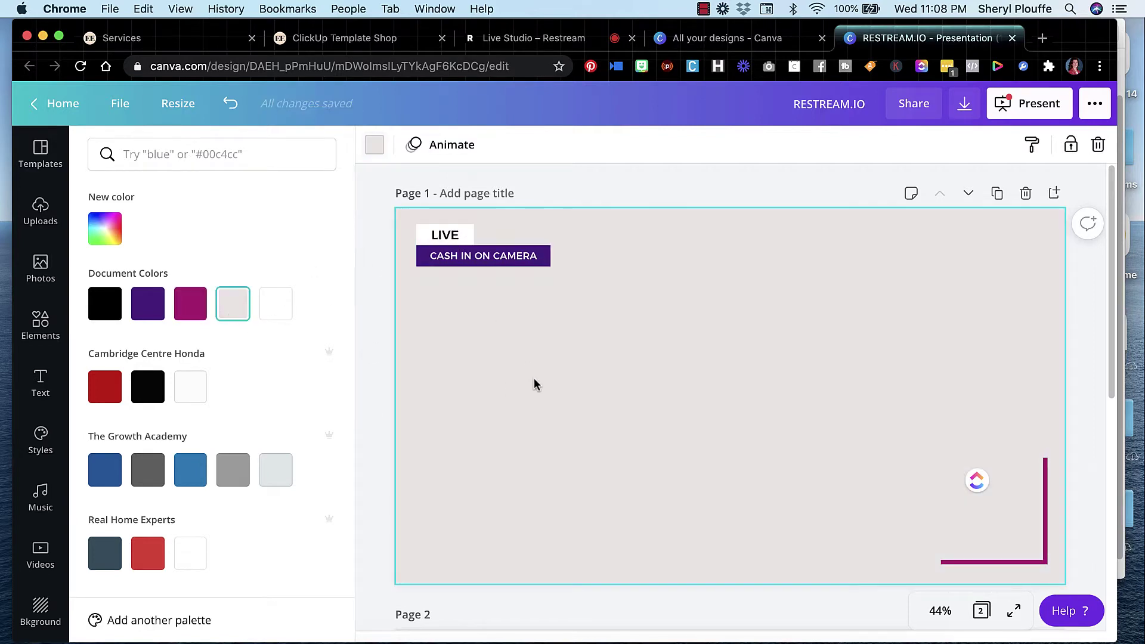
click(411, 321)
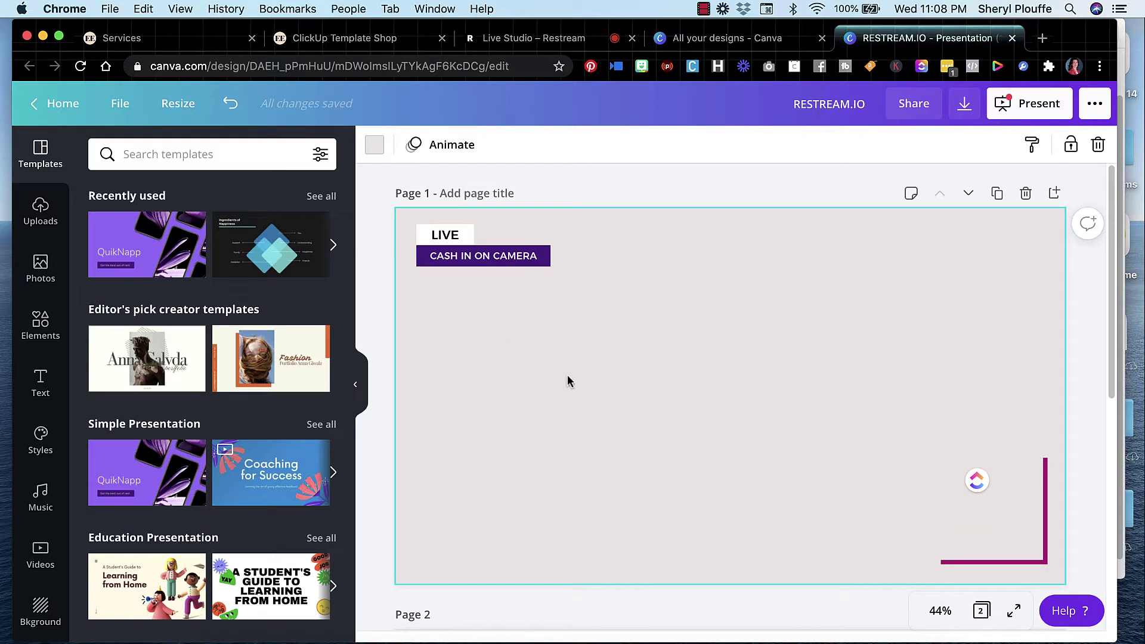
scroll(567, 377, down, 8)
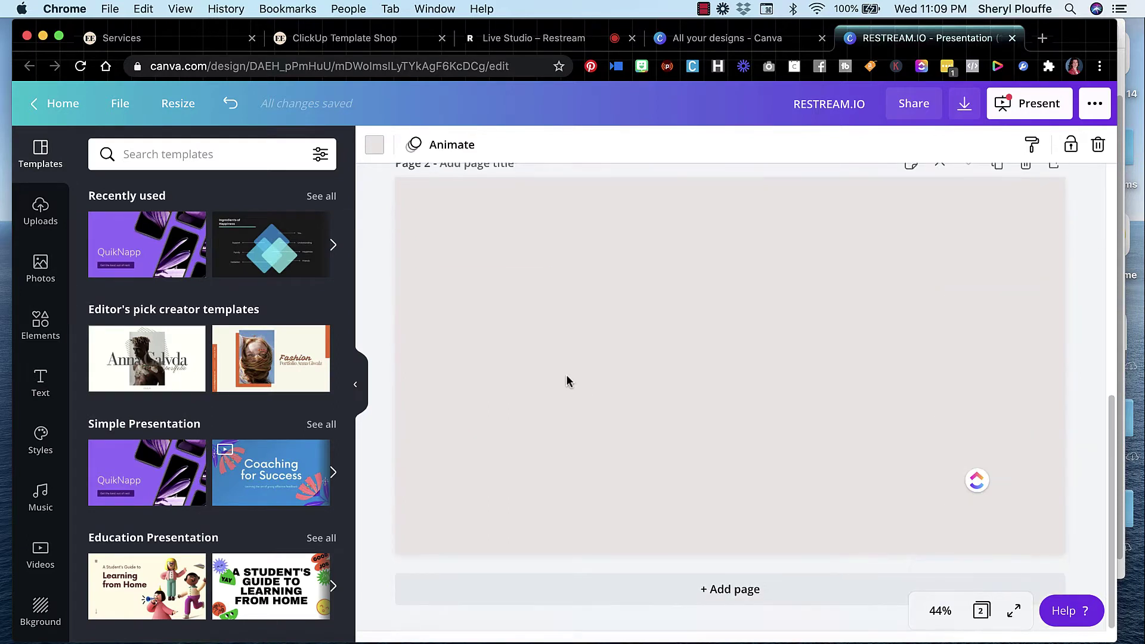
scroll(677, 355, up, 8)
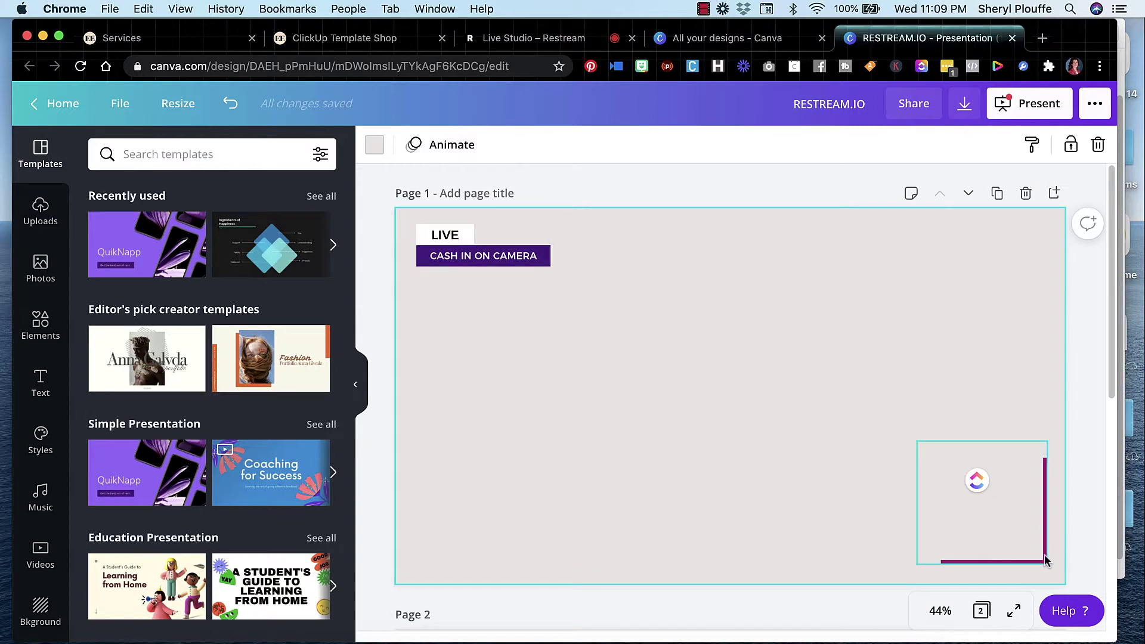
Search Elements for 'lines' and add a plain line to the design.
click(41, 325)
click(237, 154)
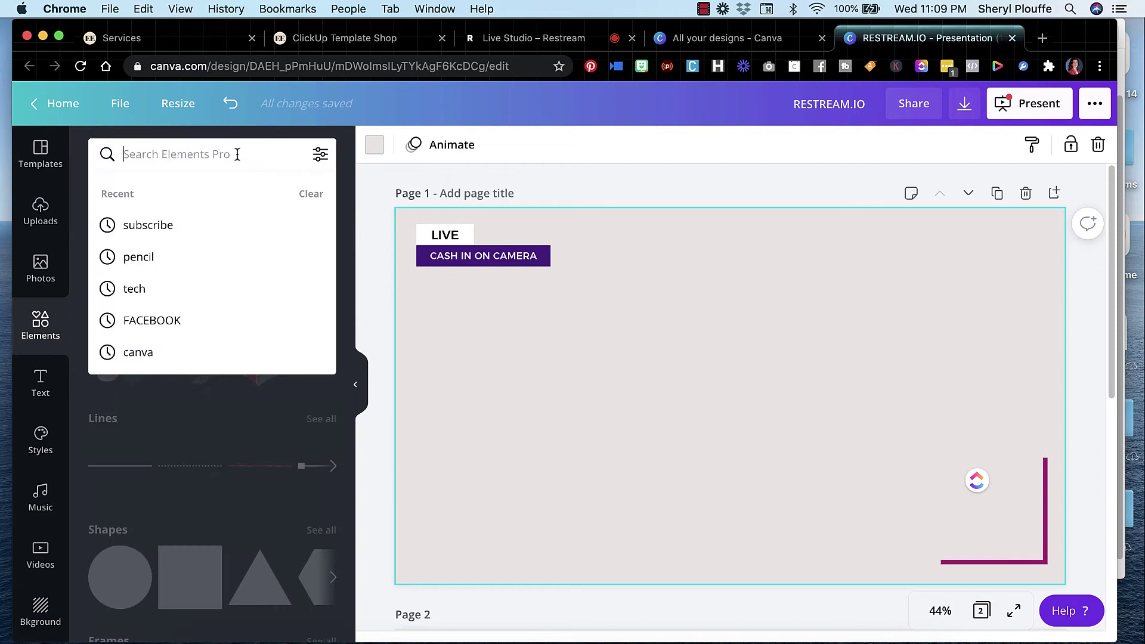
text(lines)
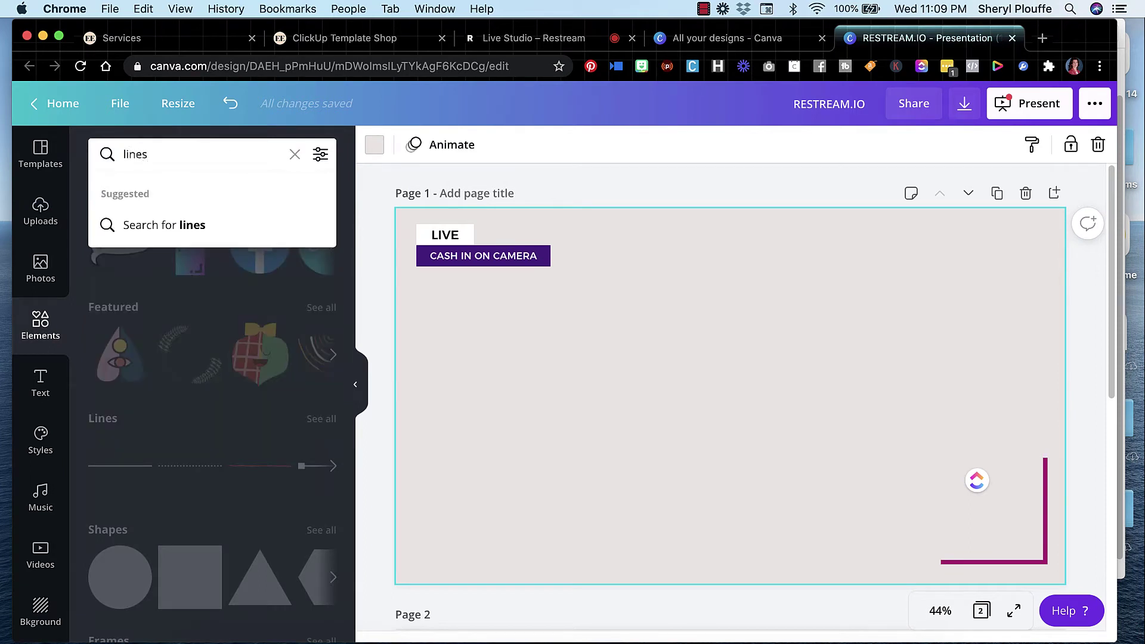
click(121, 224)
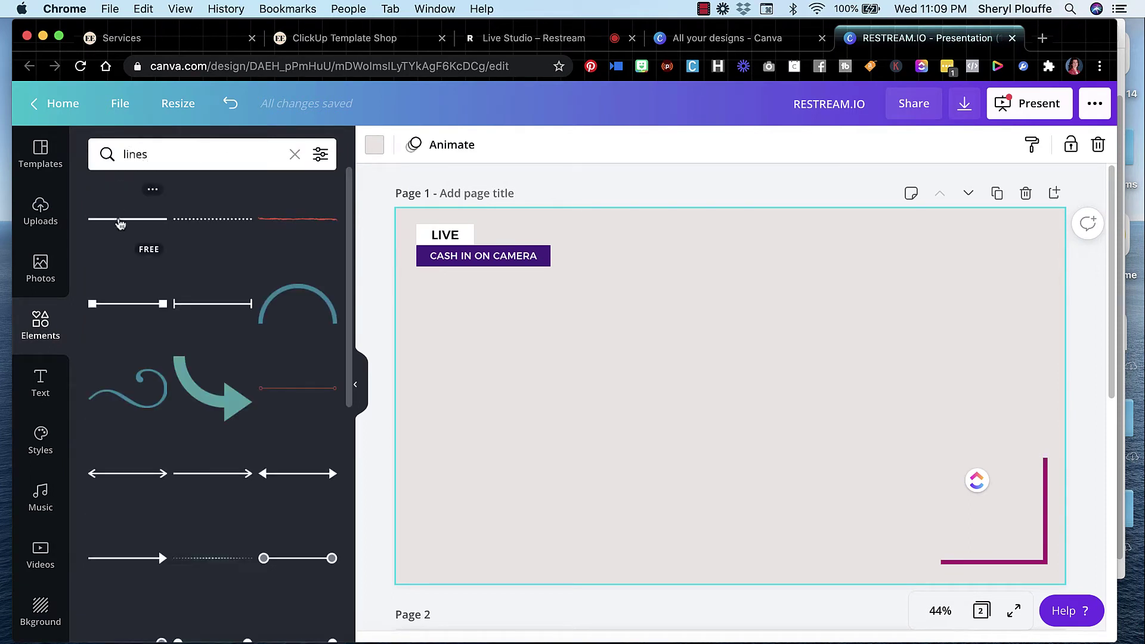
click(121, 224)
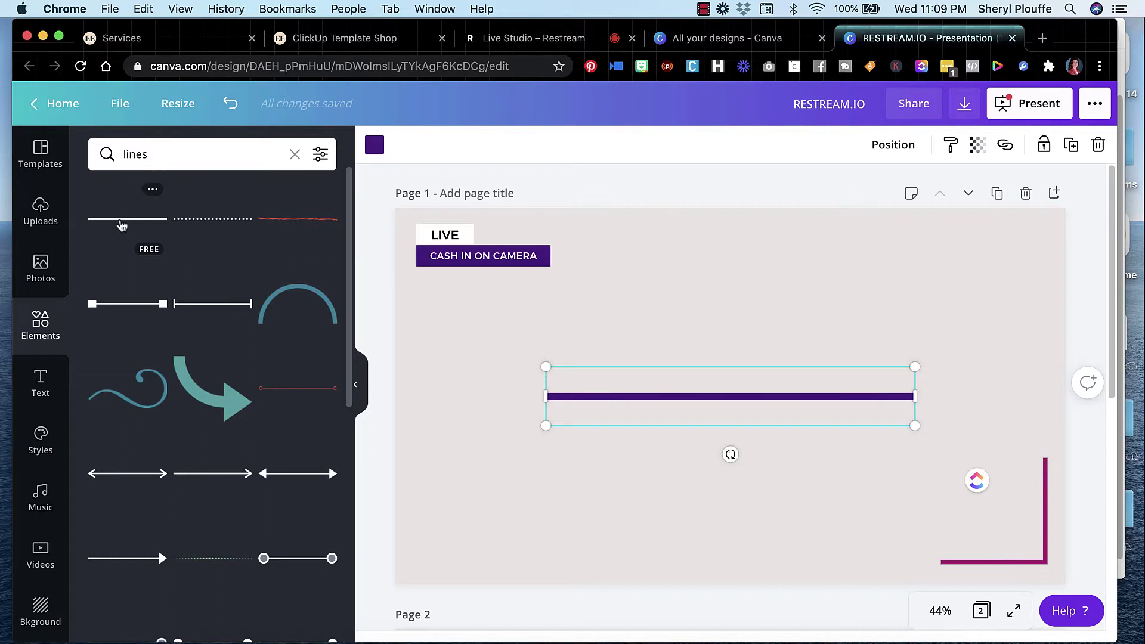
Move the line to Page 2's bottom right and shorten it.
scroll(876, 375, down, 3)
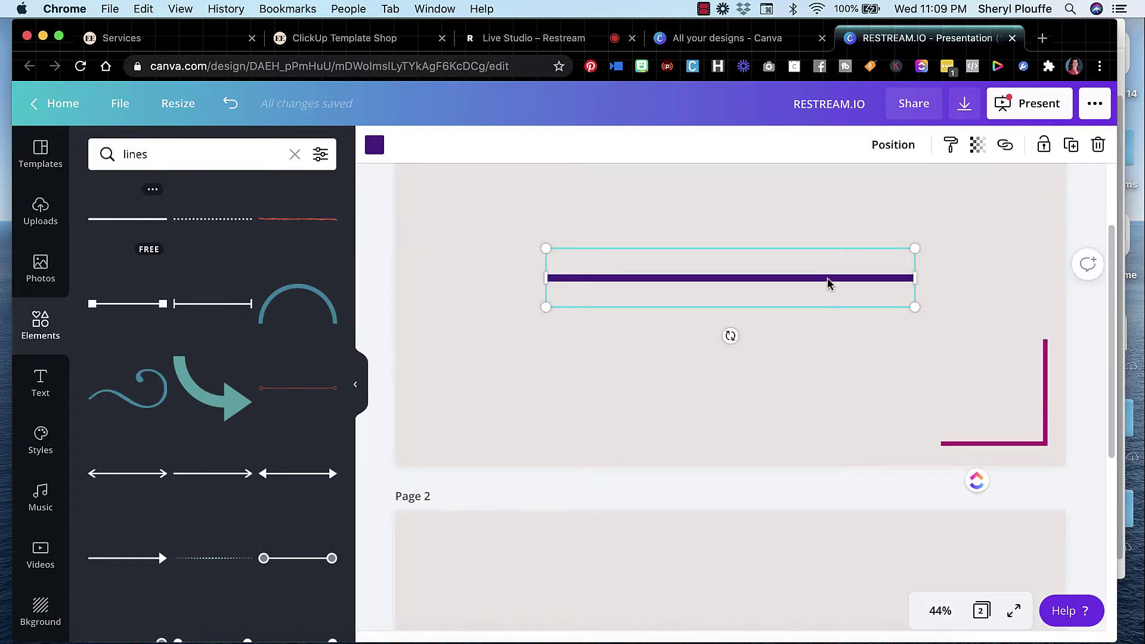
drag(828, 283, 858, 540)
scroll(856, 535, down, 5)
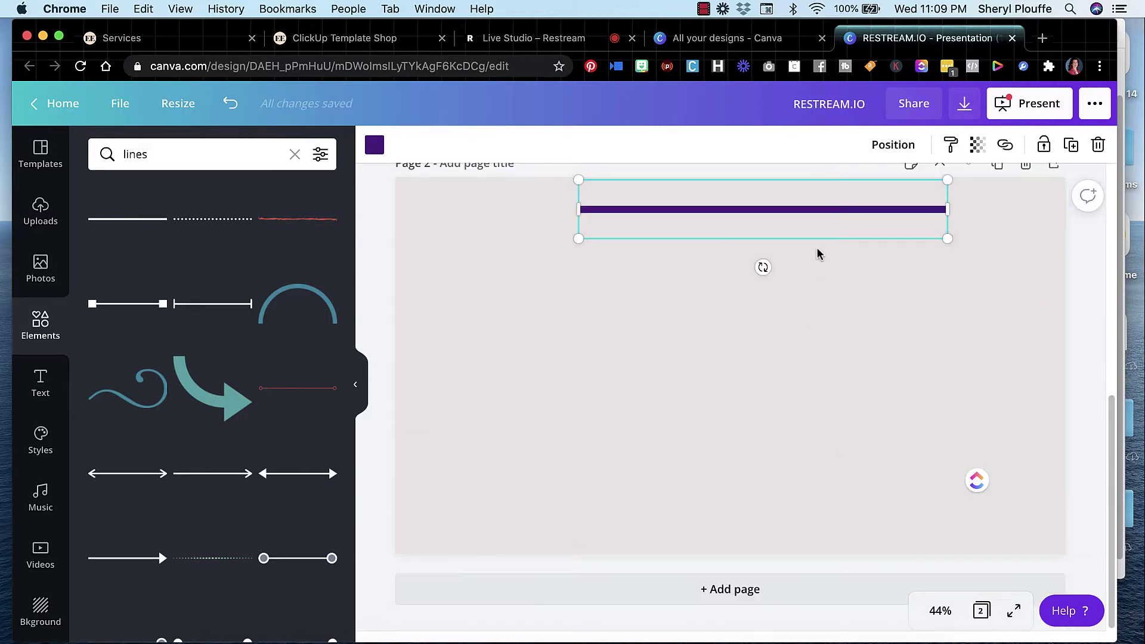
drag(815, 214, 910, 519)
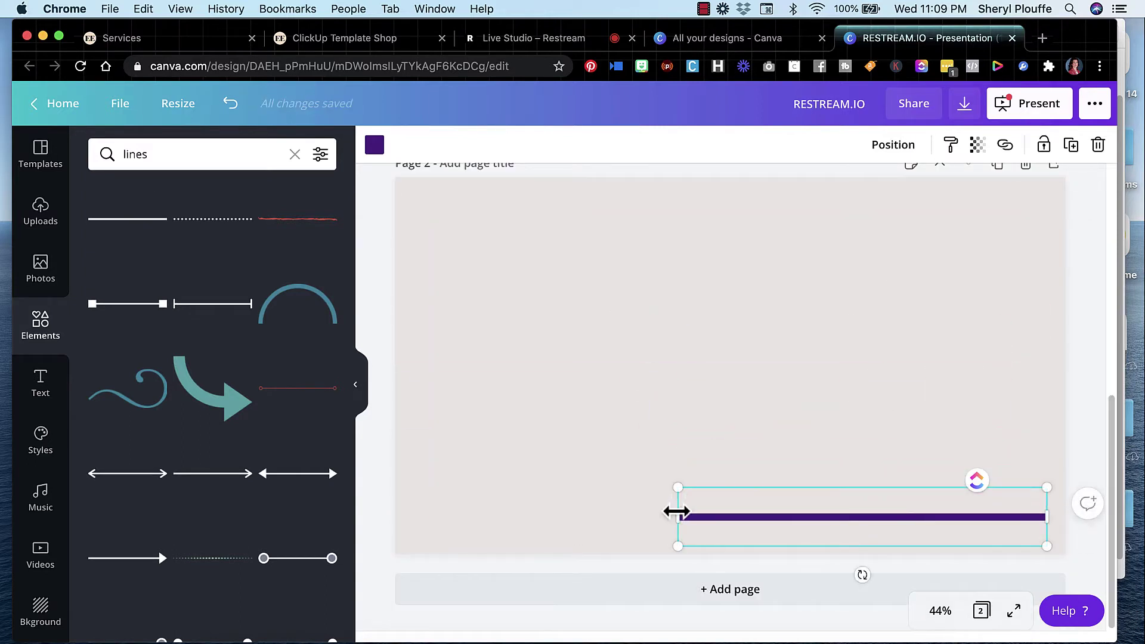
drag(678, 518, 889, 528)
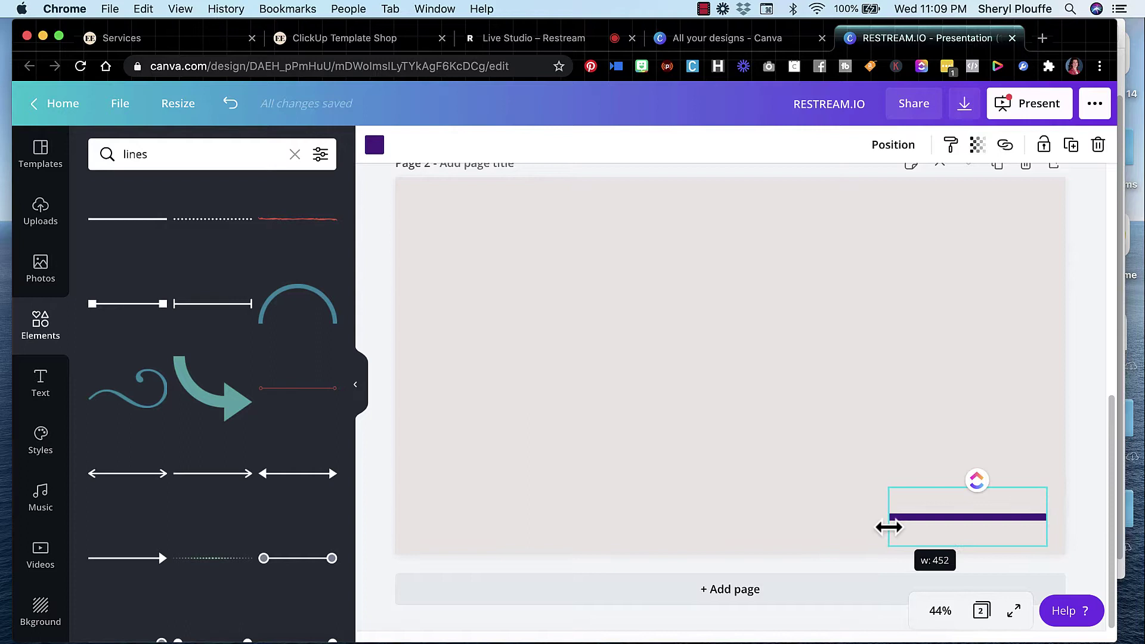
drag(1045, 489, 979, 525)
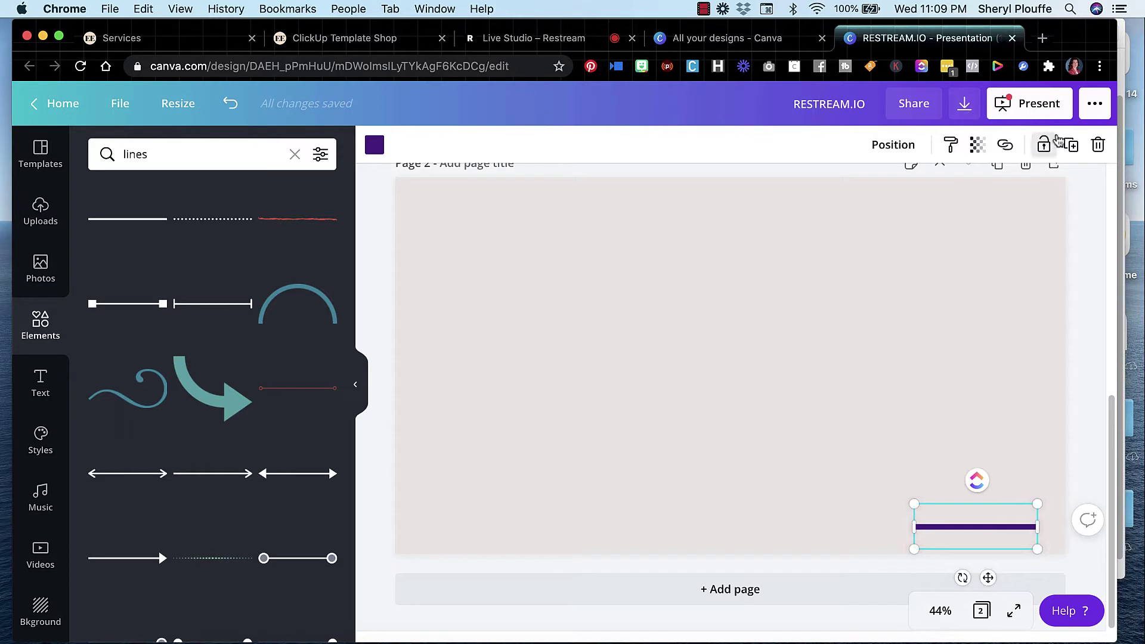
Duplicate the line and turn the copy nearly vertical at its right end.
click(1070, 145)
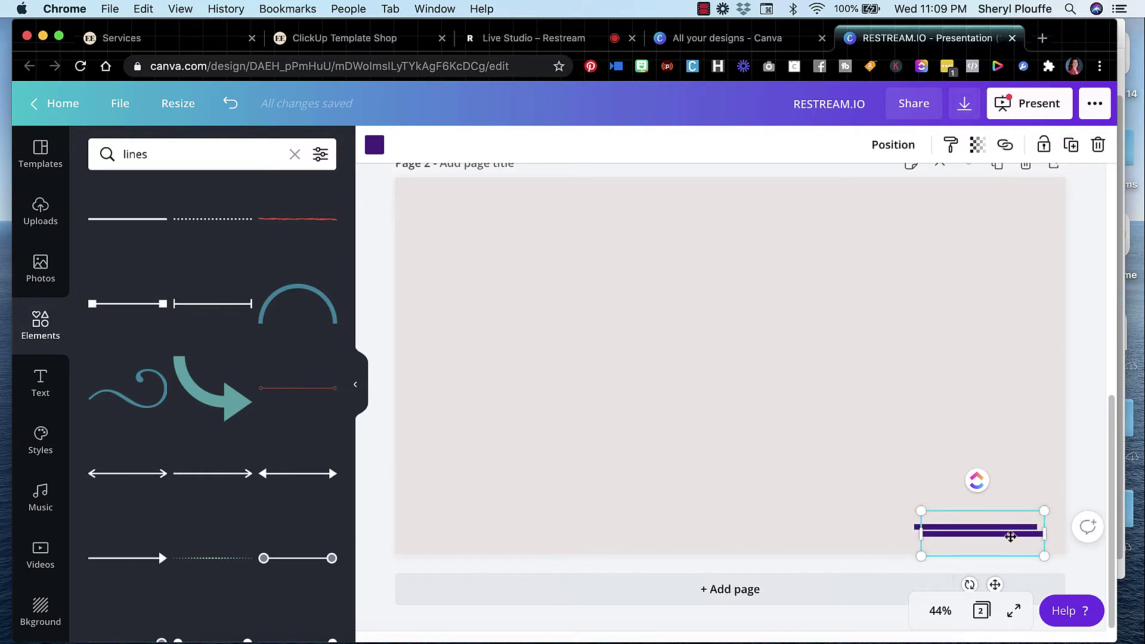
drag(1010, 536, 1008, 421)
drag(951, 465, 830, 293)
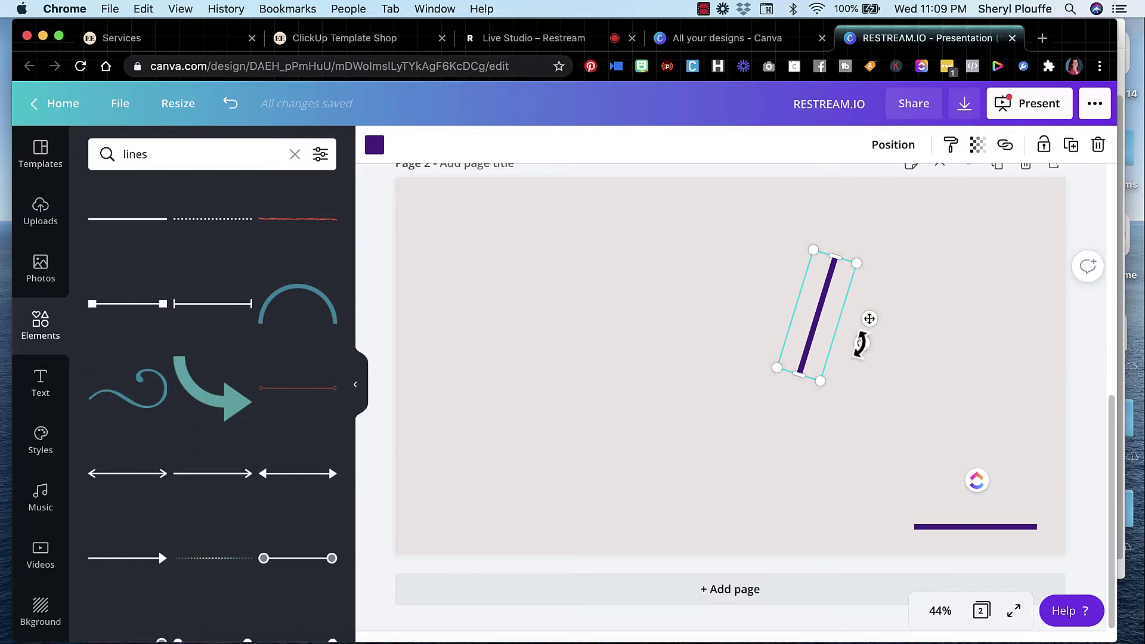
drag(862, 343, 1038, 482)
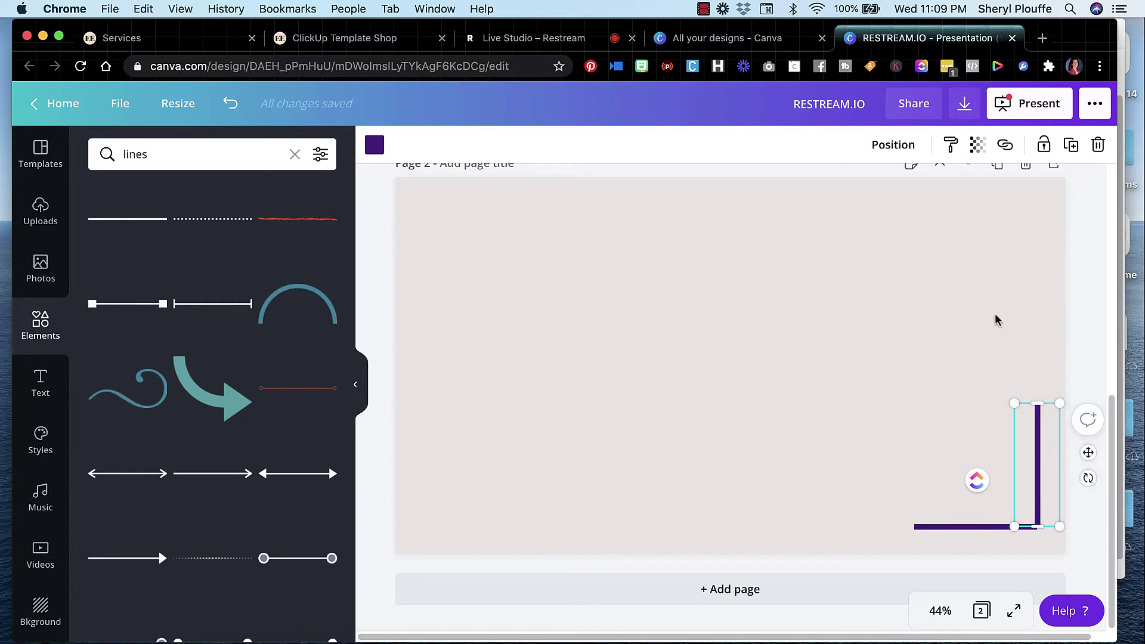
Nudge the vertical line with arrow keys until it joins the bottom line's corner.
key(Left)
key(Left)
key(Left)
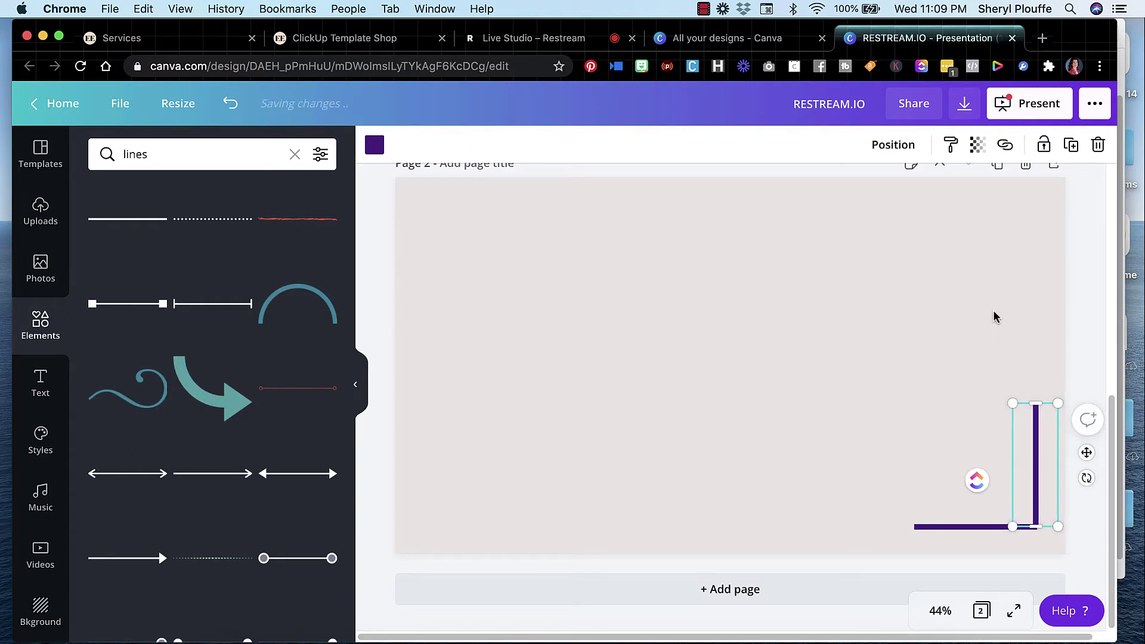
key(Left)
key(Left)
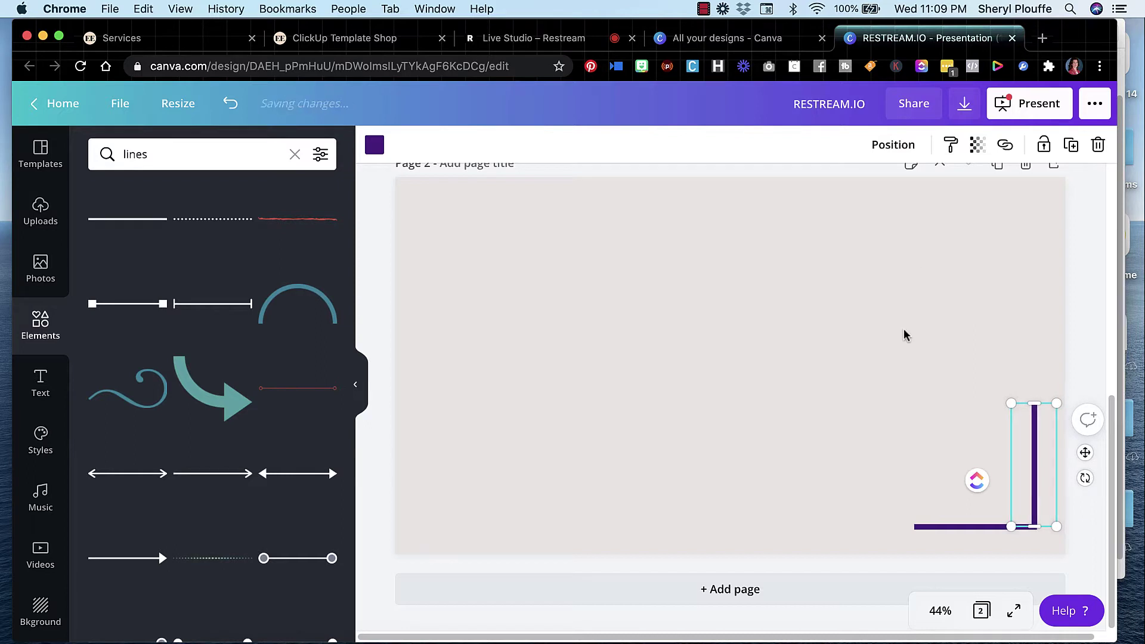
click(993, 352)
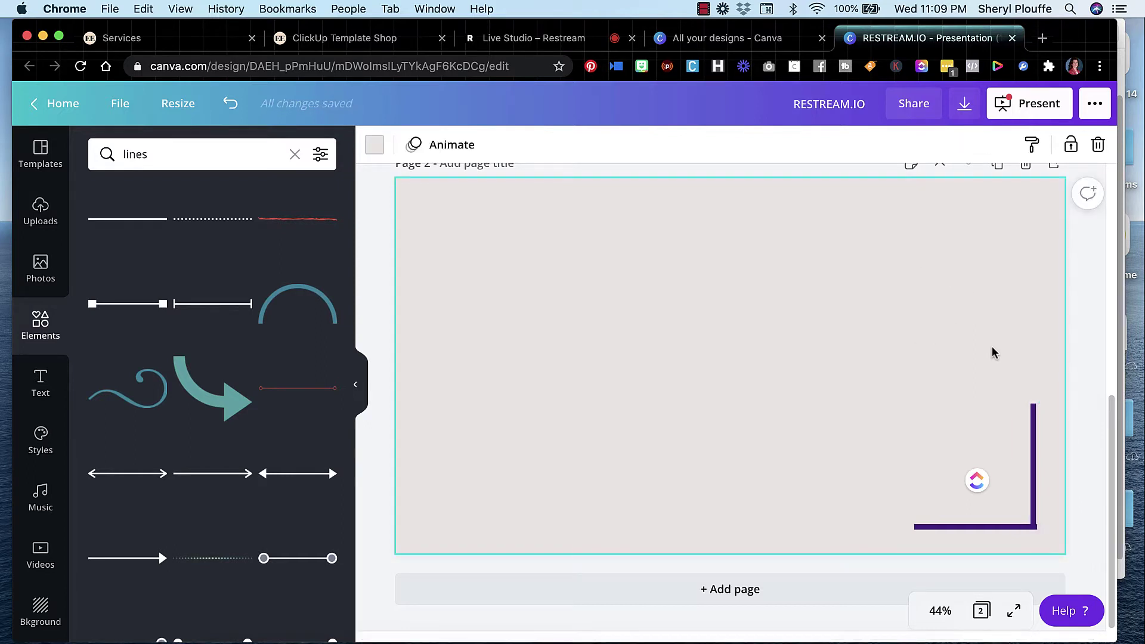
click(1030, 465)
key(Right)
key(Right)
click(1012, 340)
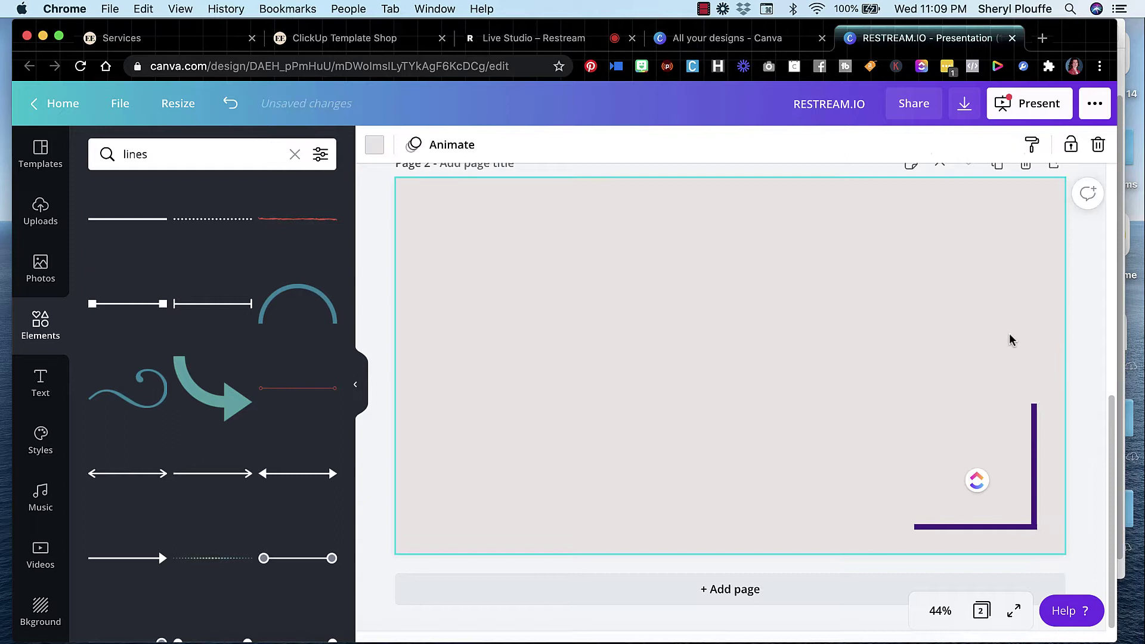
click(1038, 488)
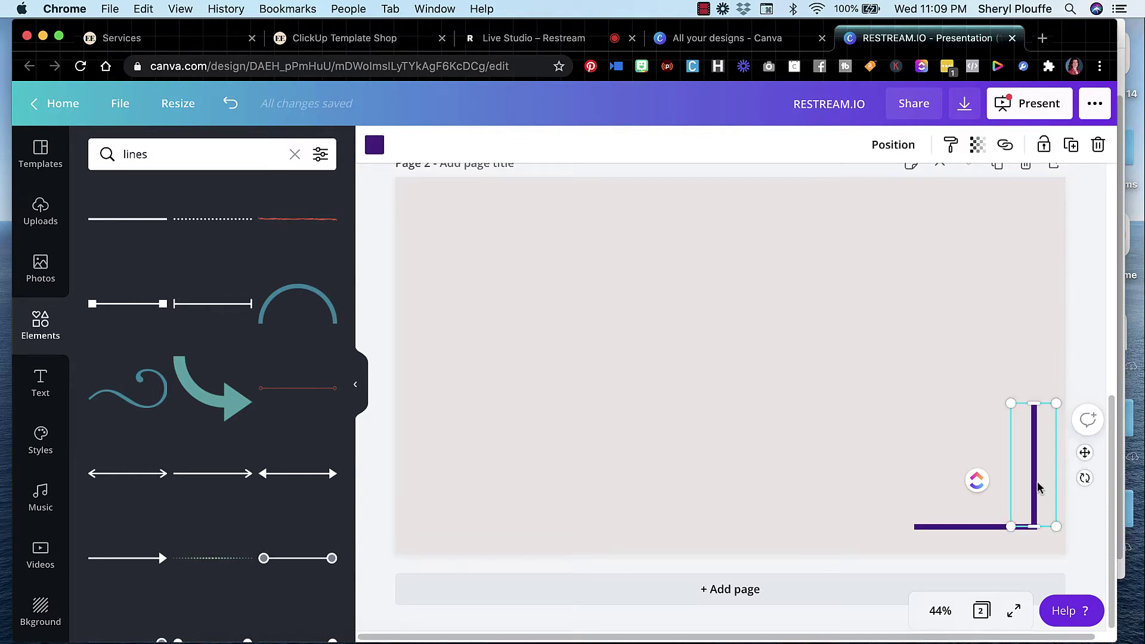
click(1044, 298)
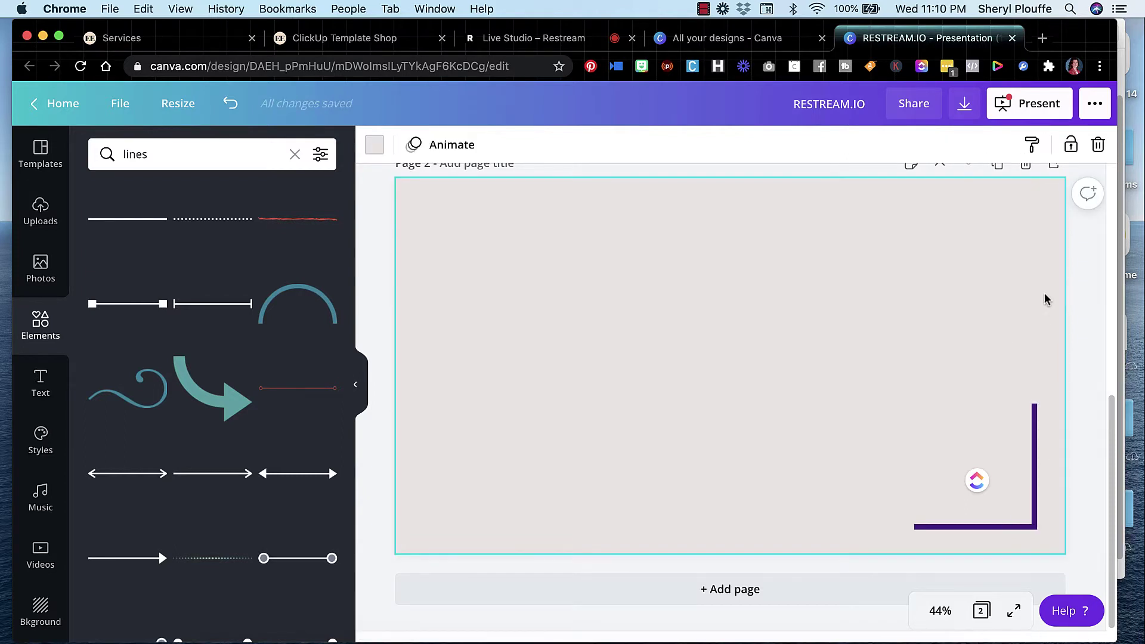
click(1036, 429)
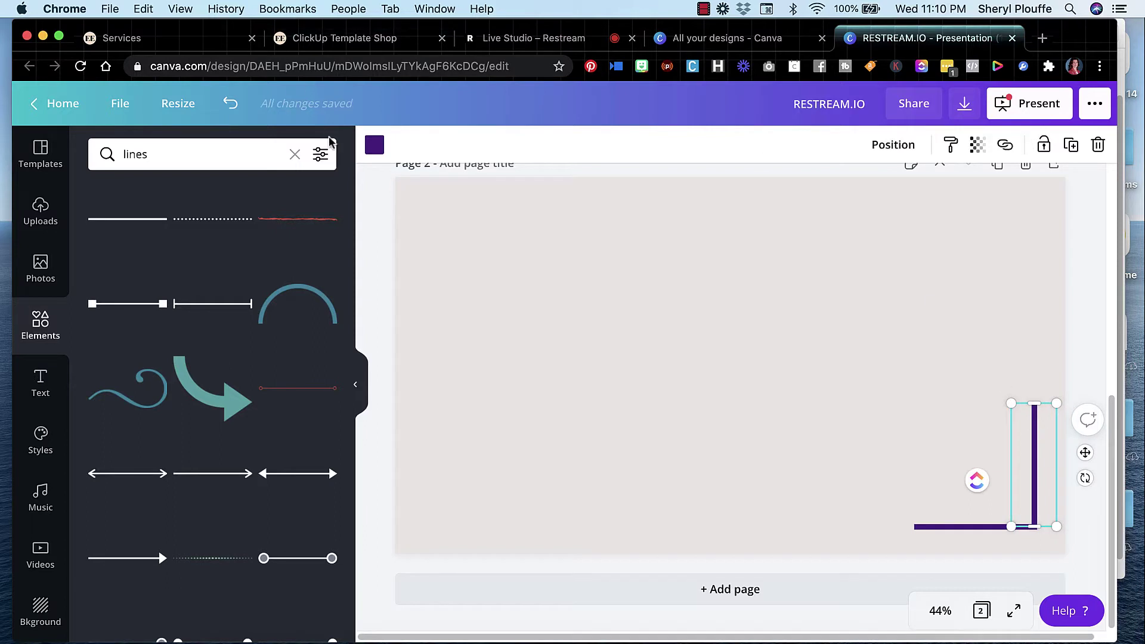
Recolour the vertical line magenta and bring up the horizontal line's colour choices.
click(374, 145)
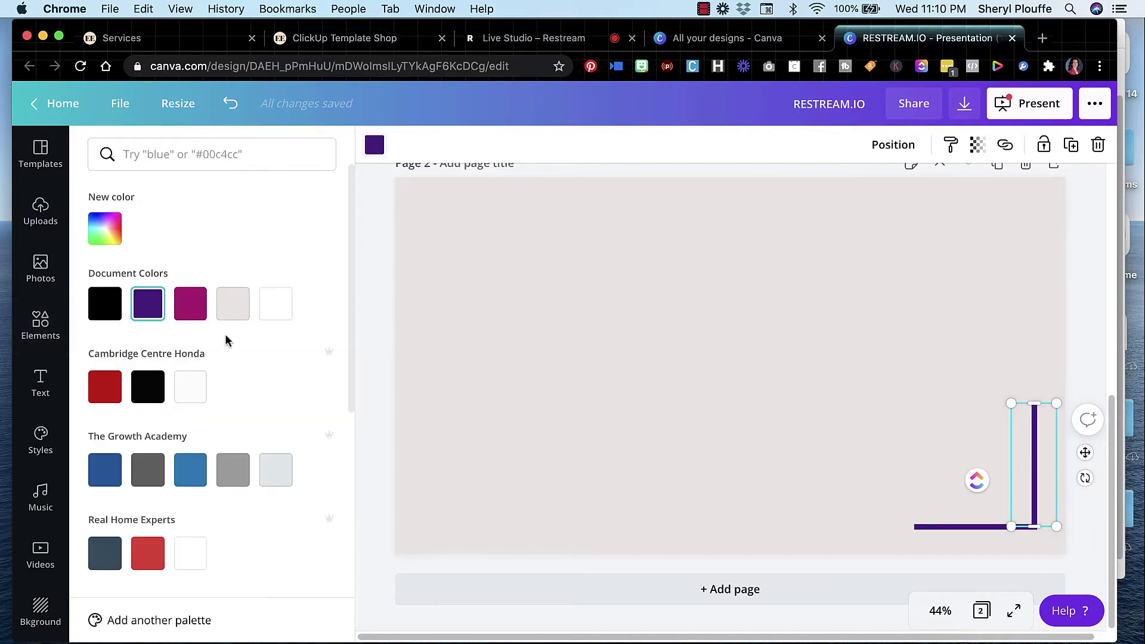
click(179, 307)
click(955, 527)
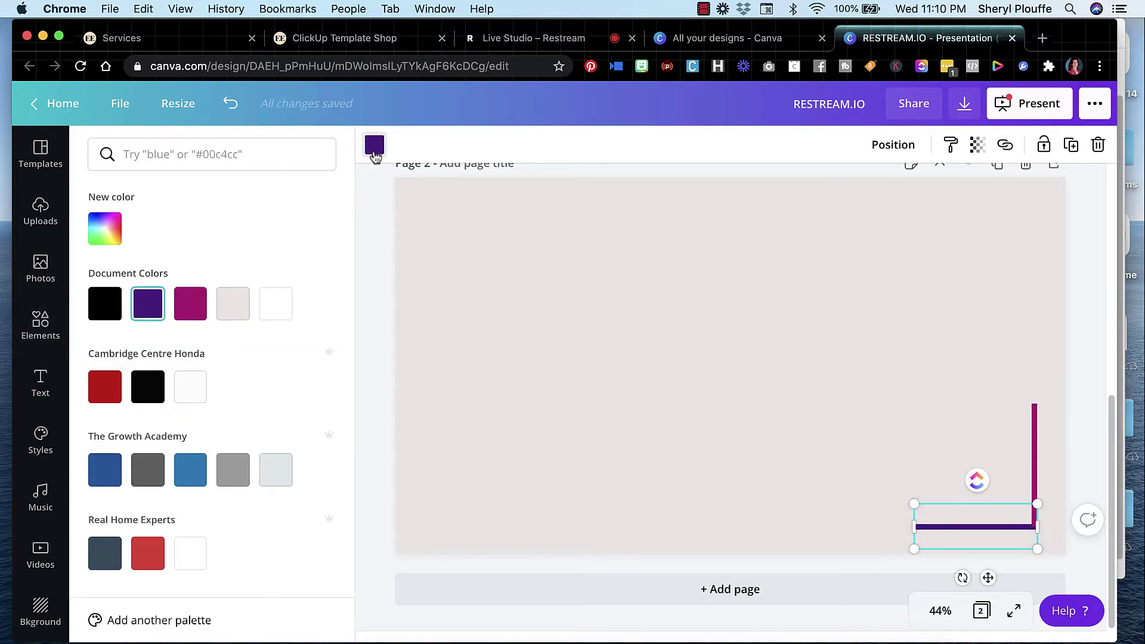
click(375, 146)
click(374, 146)
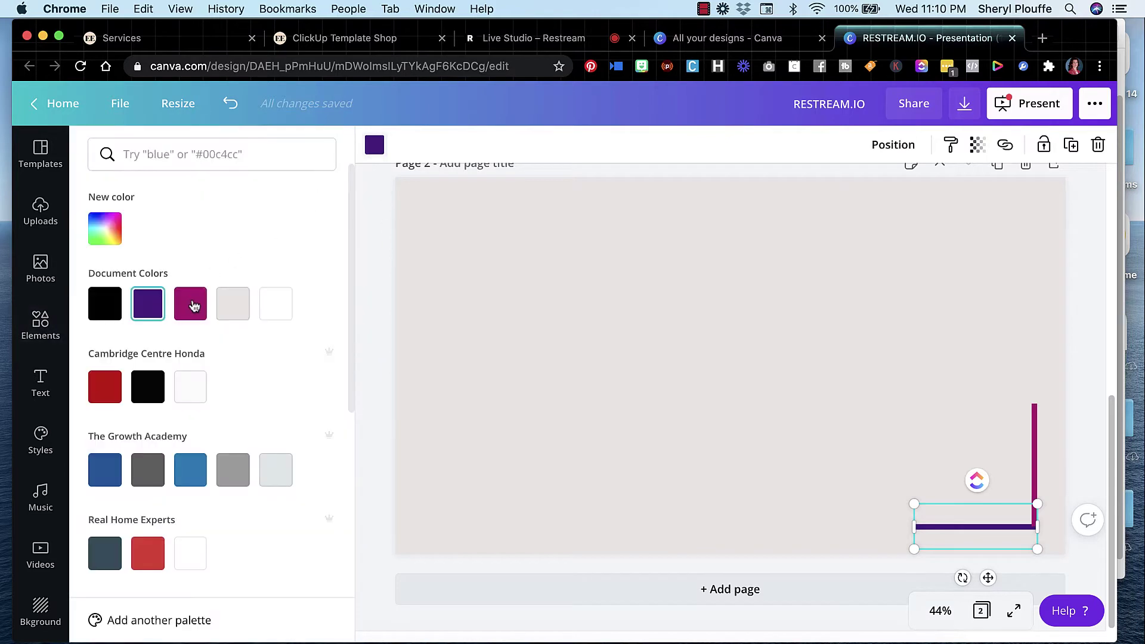
Make the horizontal line magenta to complete the L-shaped corner.
click(191, 306)
click(578, 342)
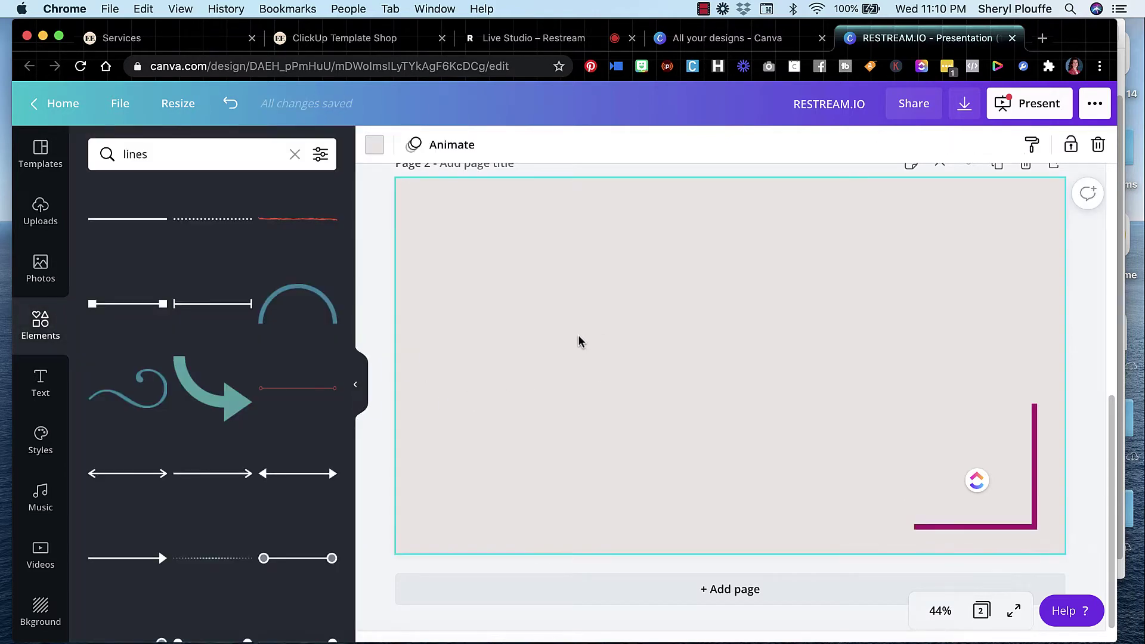
scroll(664, 325, up, 5)
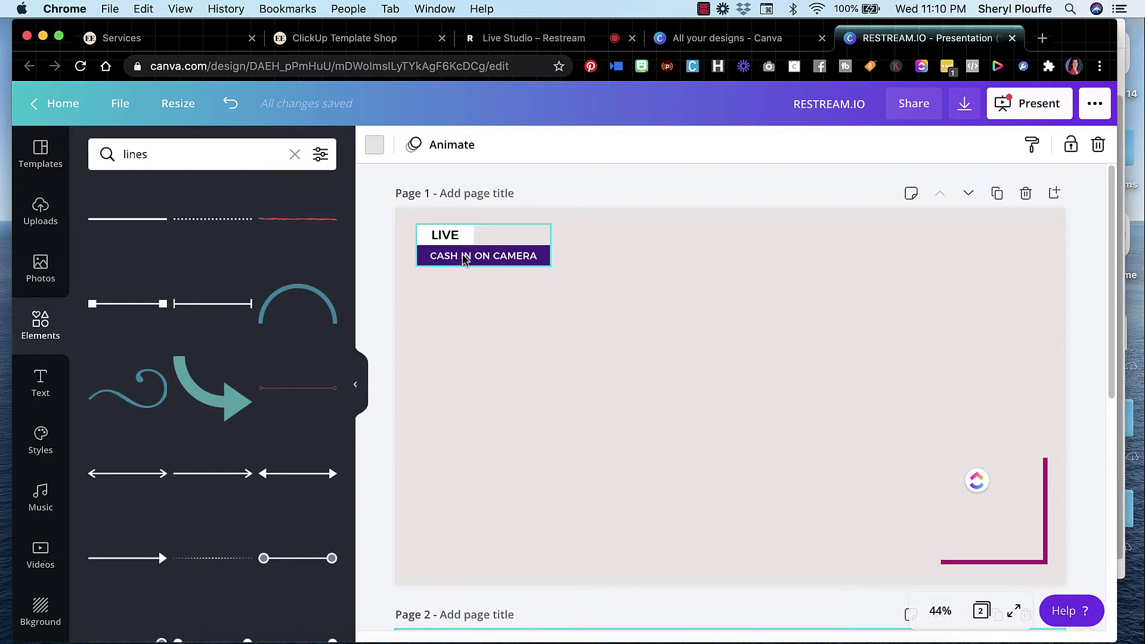
scroll(500, 438, down, 5)
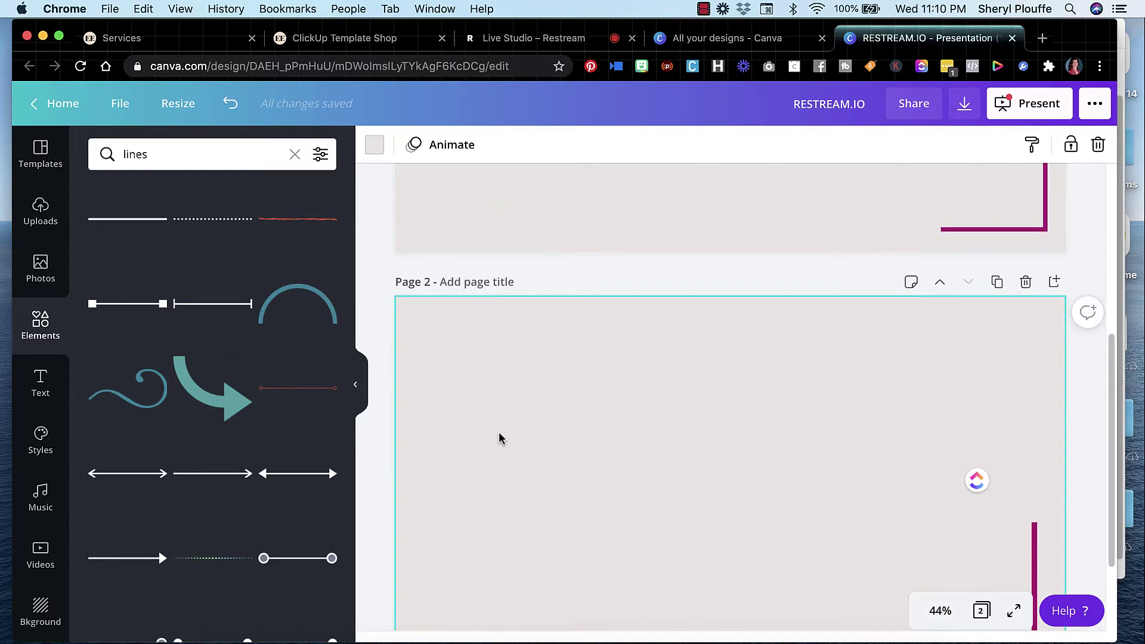
scroll(500, 438, down, 2)
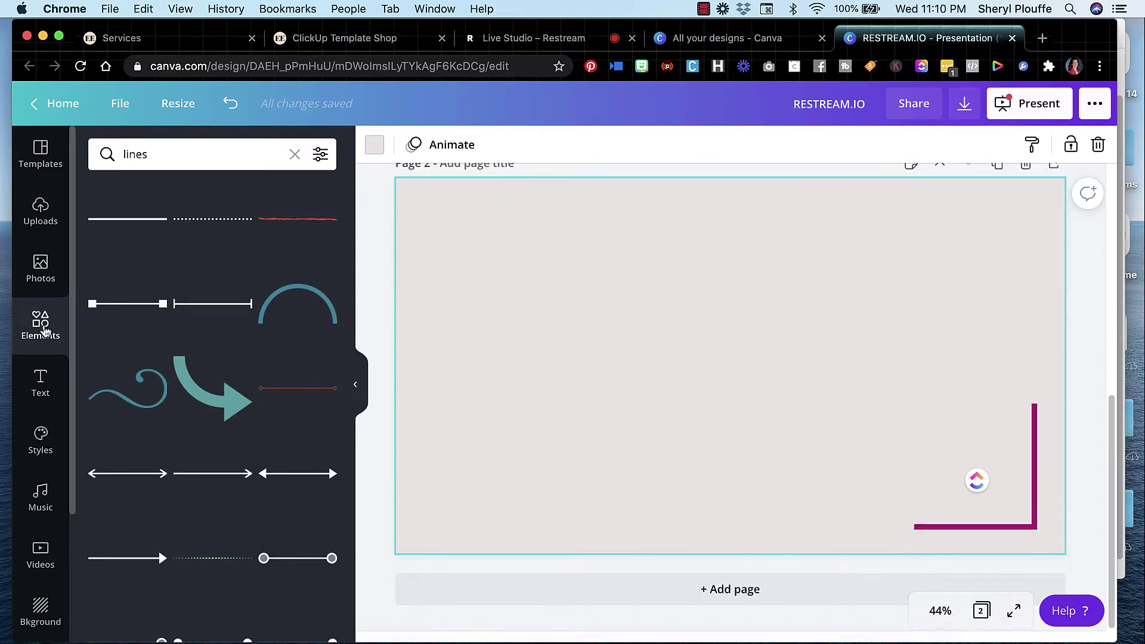
Run a new Elements search and browse the rectangle shape results.
click(41, 325)
click(171, 156)
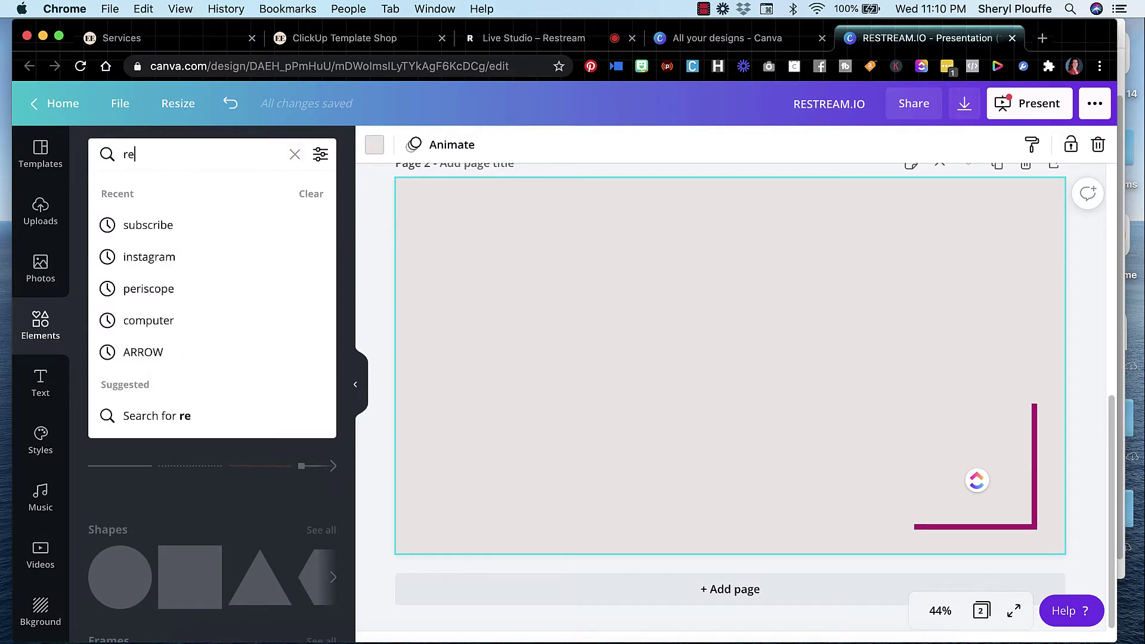
text(ctangle)
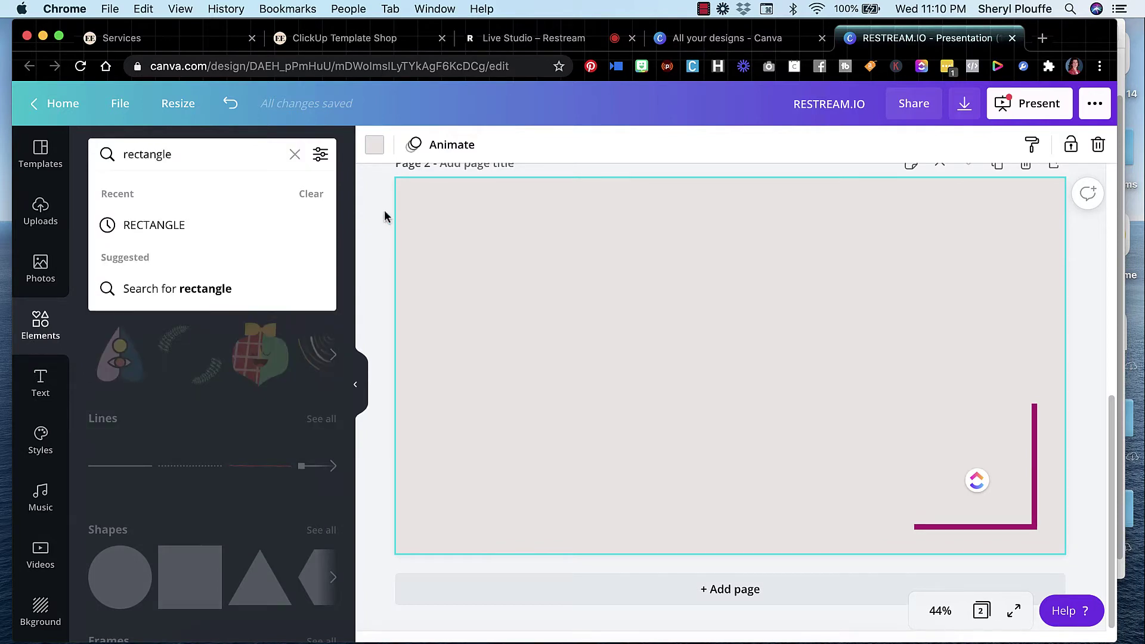
click(204, 238)
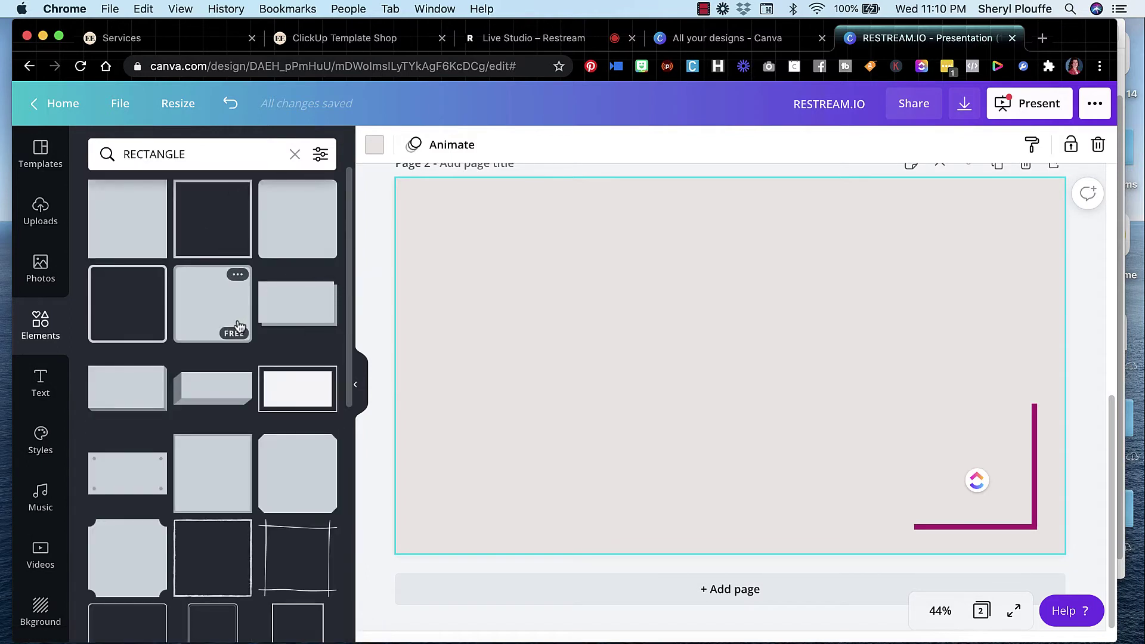
scroll(238, 325, down, 5)
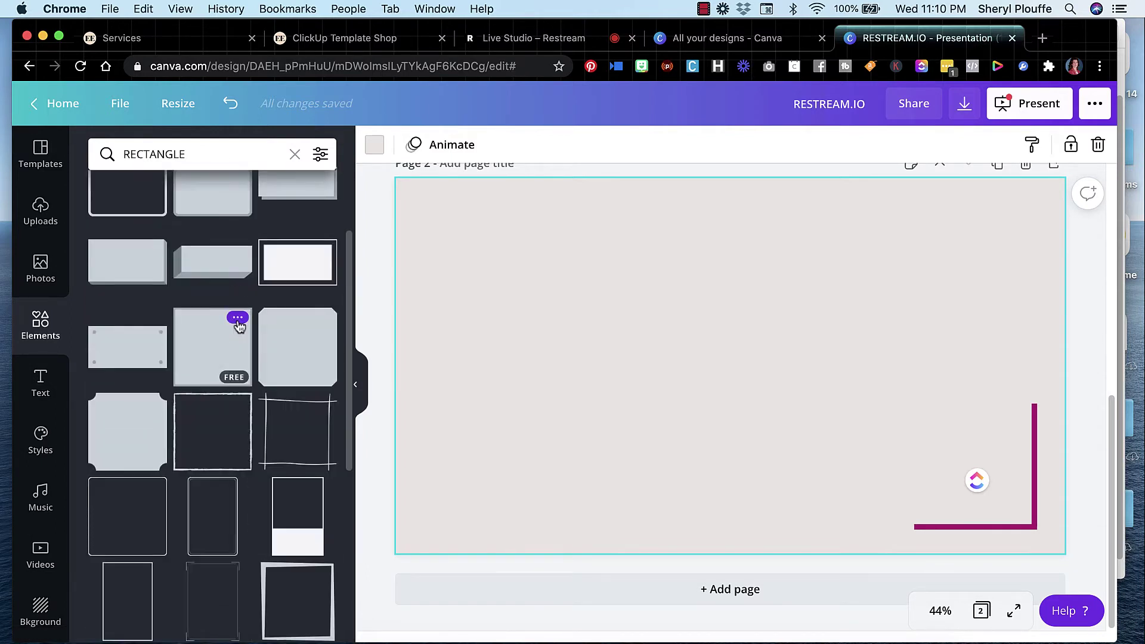
scroll(239, 325, down, 2)
scroll(239, 325, up, 6)
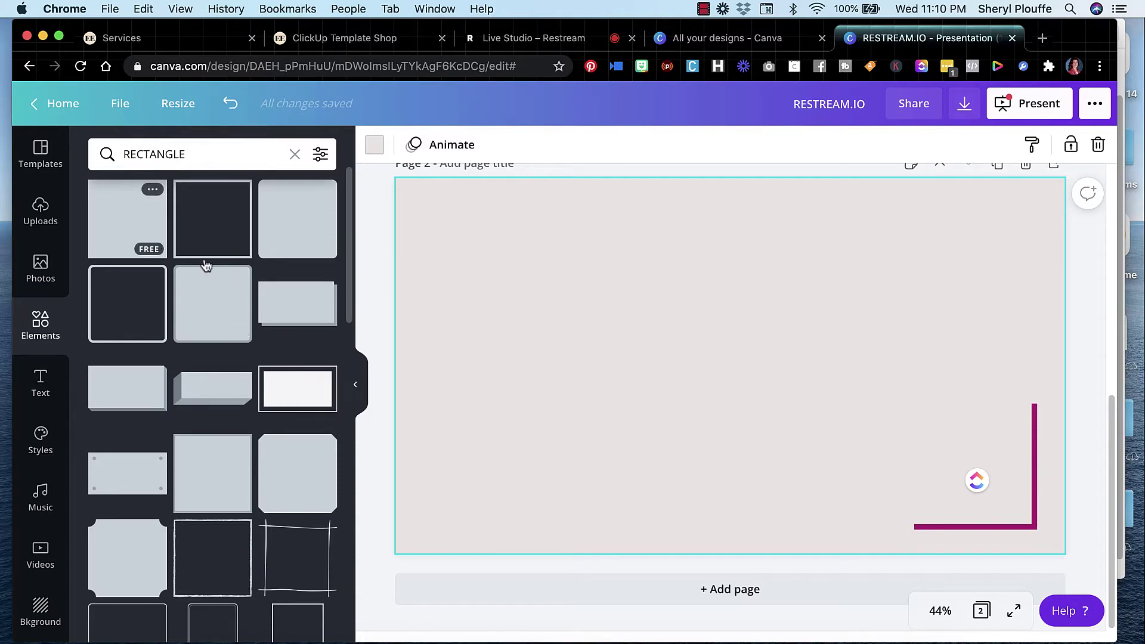
scroll(249, 289, down, 7)
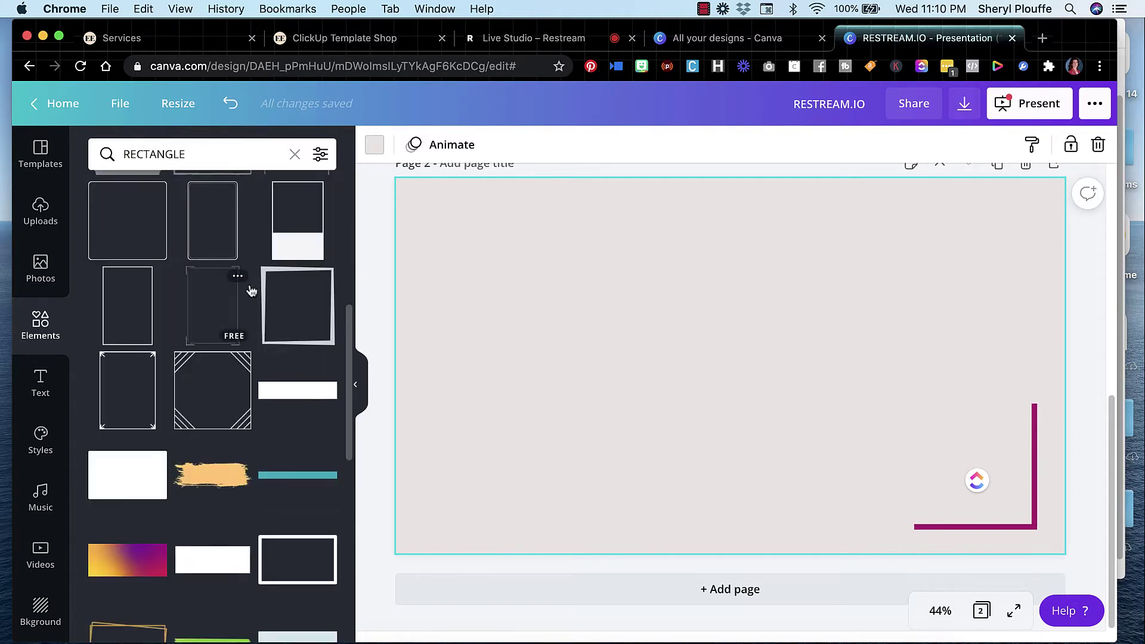
scroll(250, 290, down, 2)
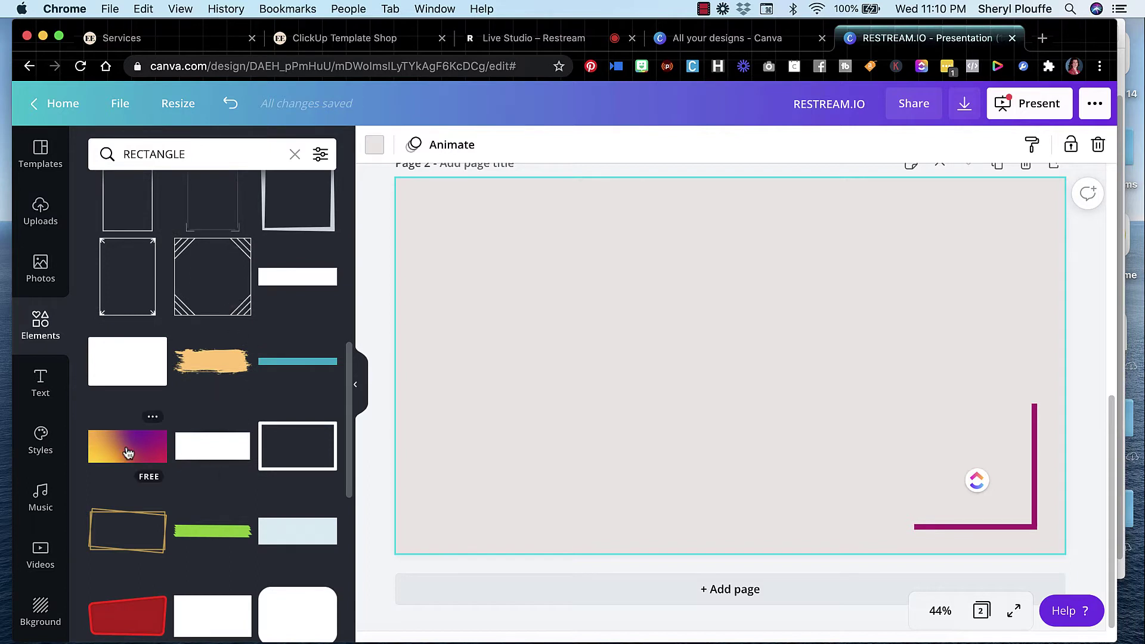
Add the yellow-to-magenta gradient rectangle and shrink it into a bar.
click(187, 431)
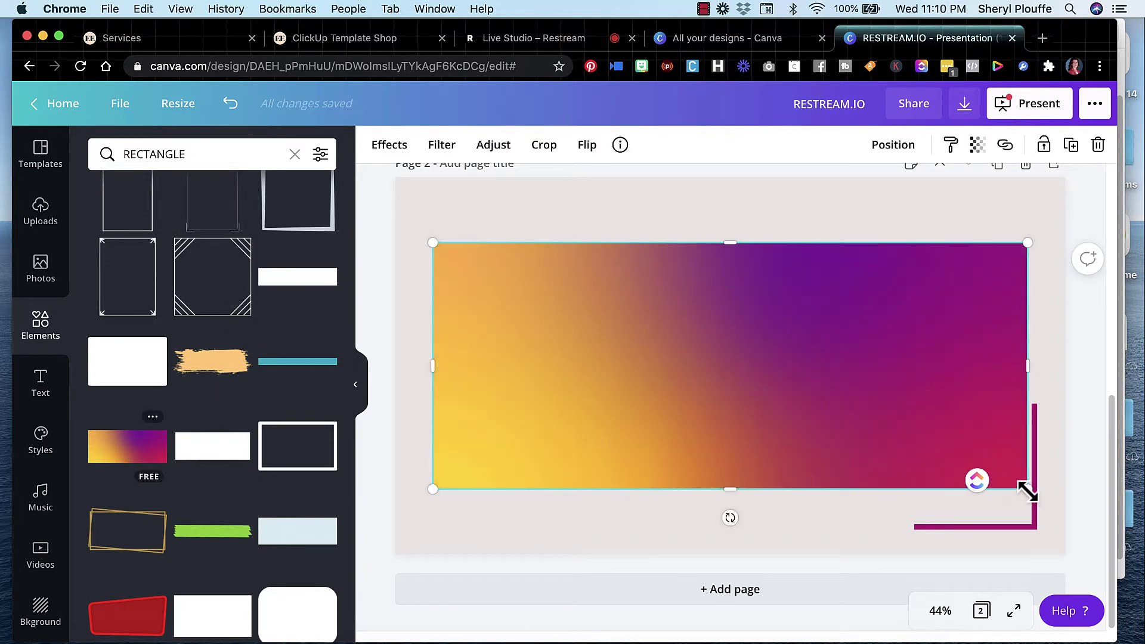
drag(1026, 488, 559, 236)
scroll(643, 237, up, 10)
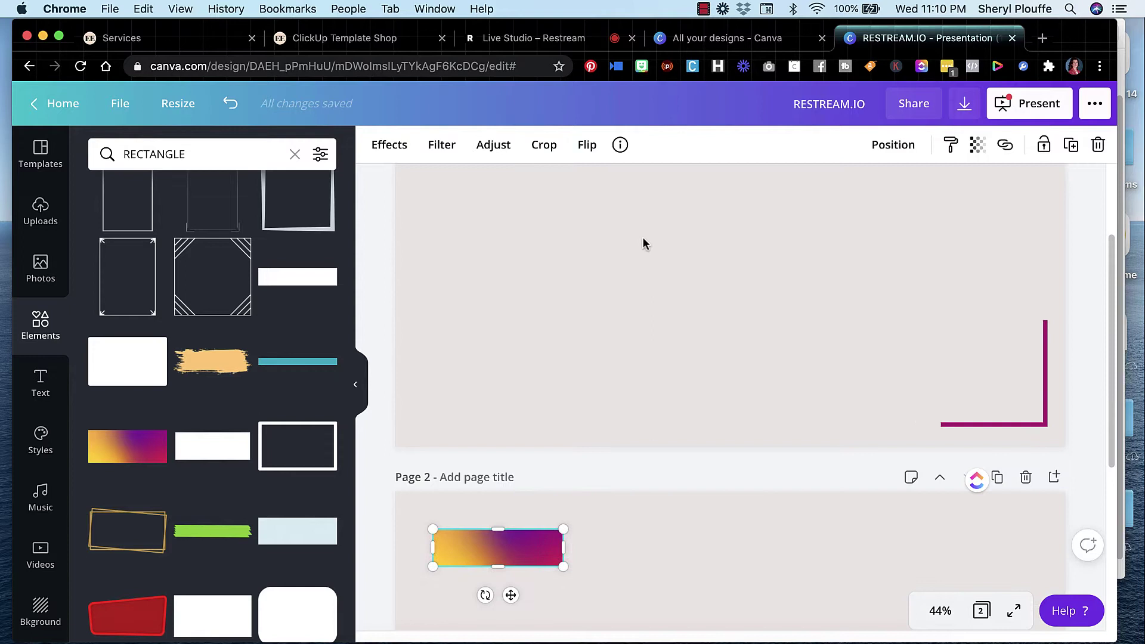
scroll(642, 237, down, 10)
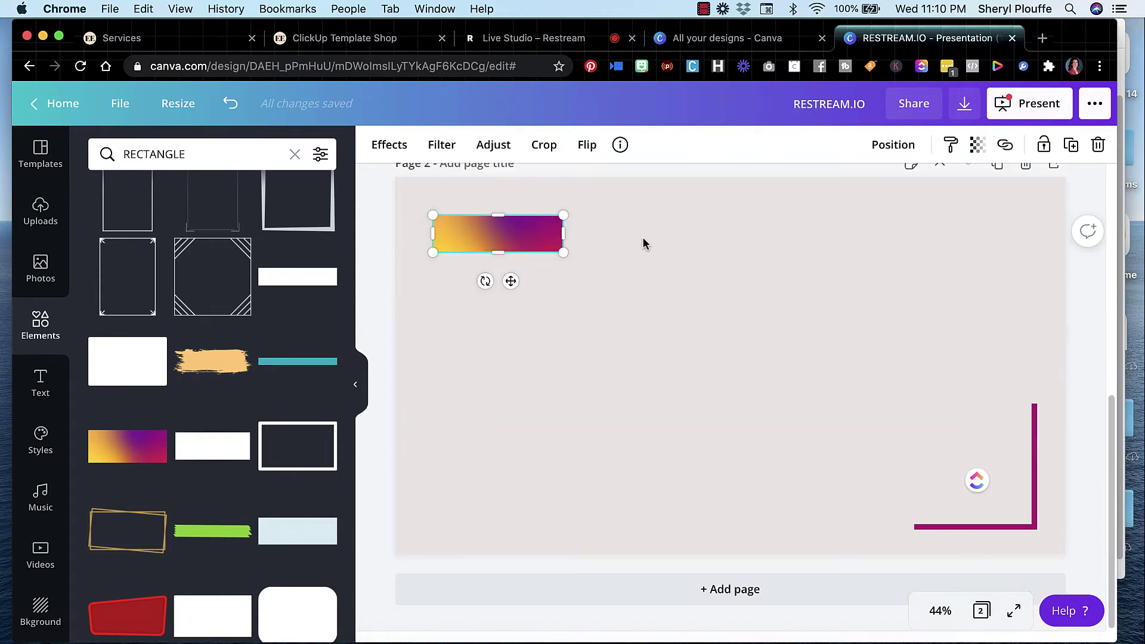
scroll(642, 237, up, 3)
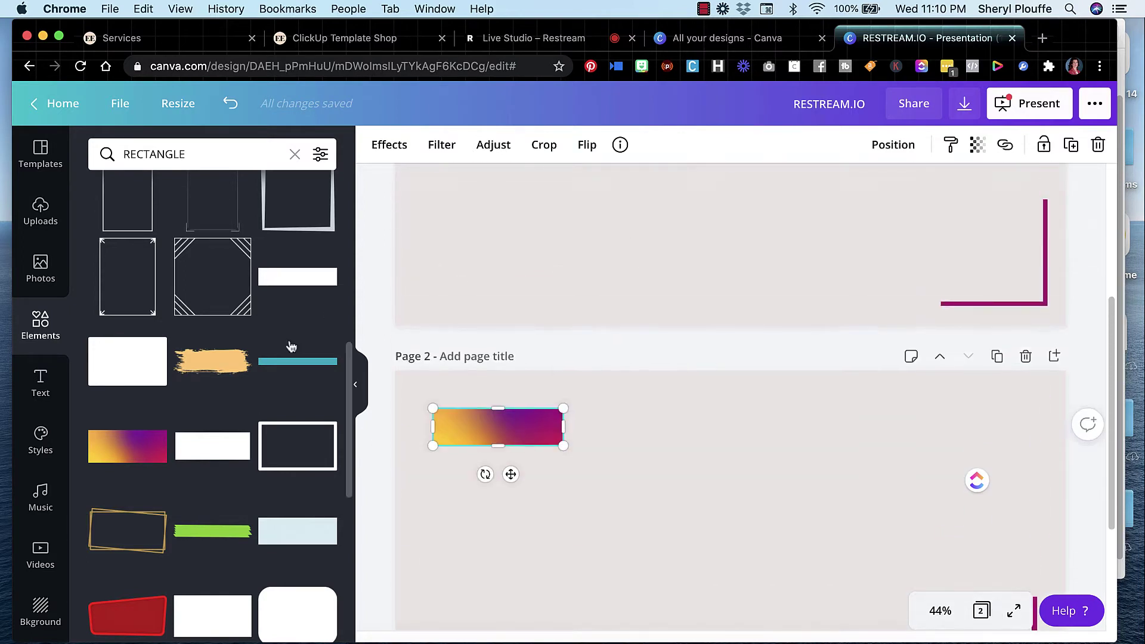
Add a white rectangle, dismiss a stray board dialog, then delete that rectangle.
click(207, 446)
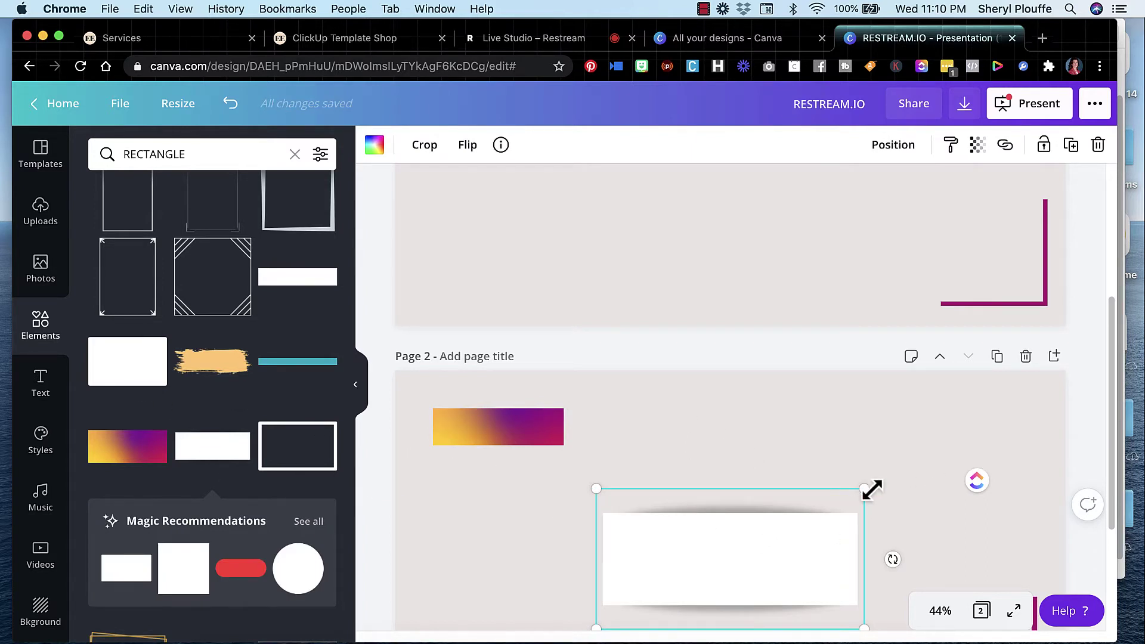
drag(865, 488, 676, 537)
scroll(652, 478, down, 3)
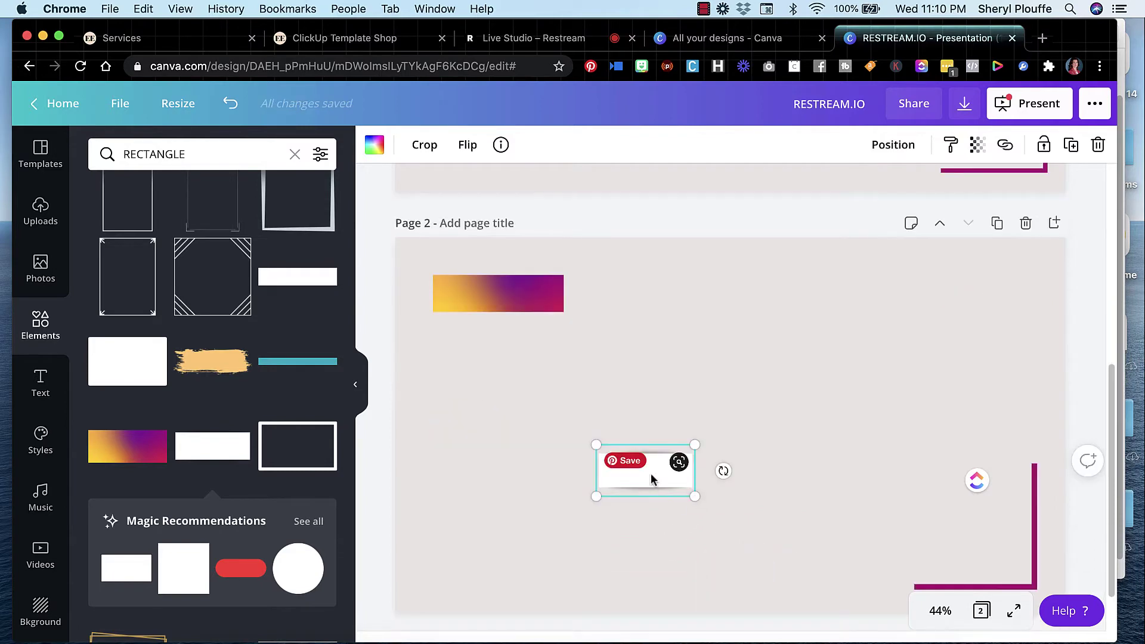
click(977, 146)
click(613, 333)
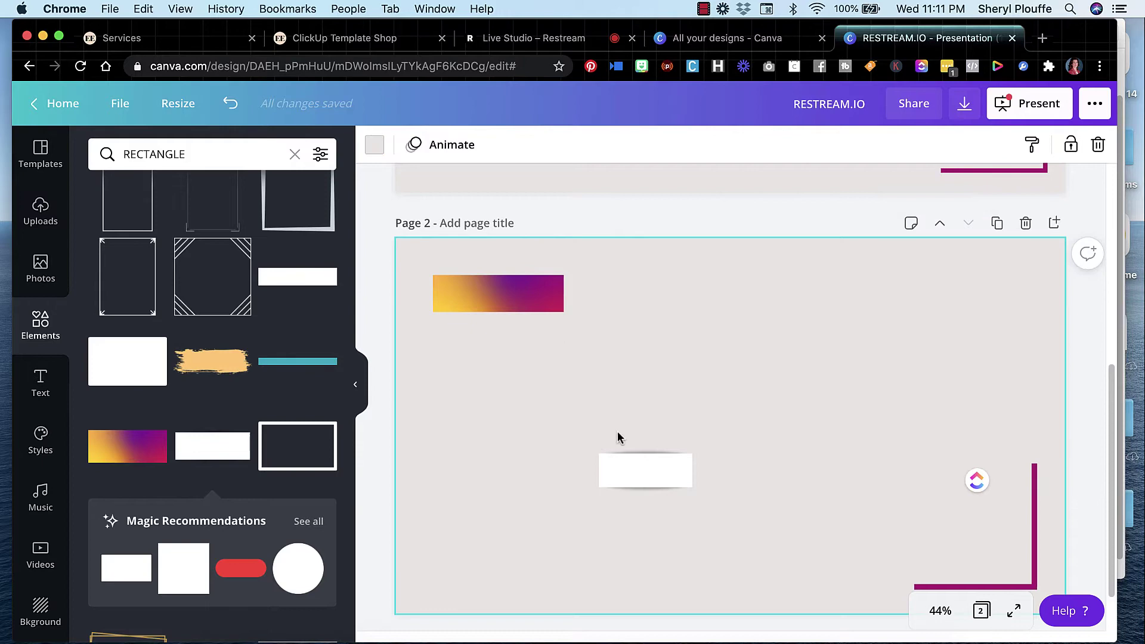
click(639, 455)
click(860, 185)
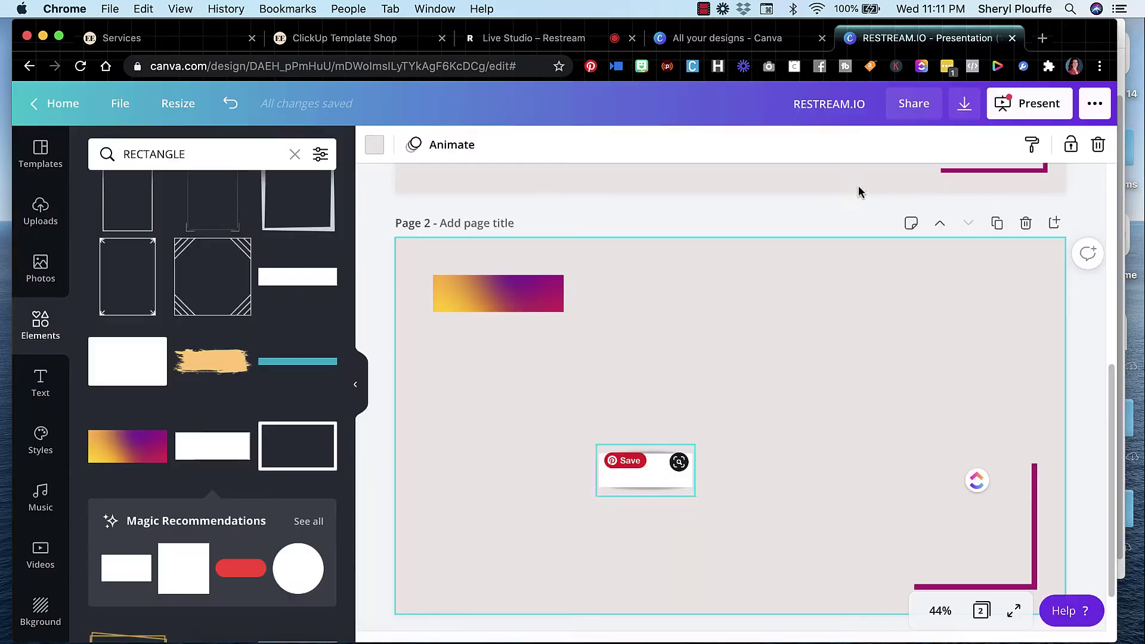
click(653, 477)
key(BackSpace)
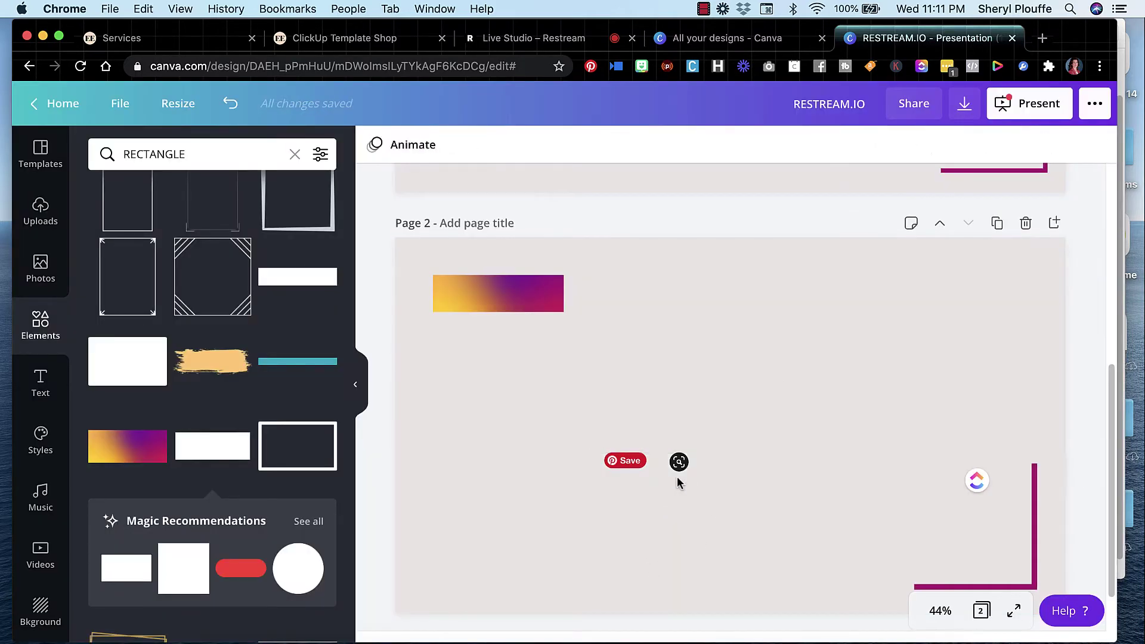
Add a plain rectangle, make it white, and size it just above the gradient bar.
click(292, 307)
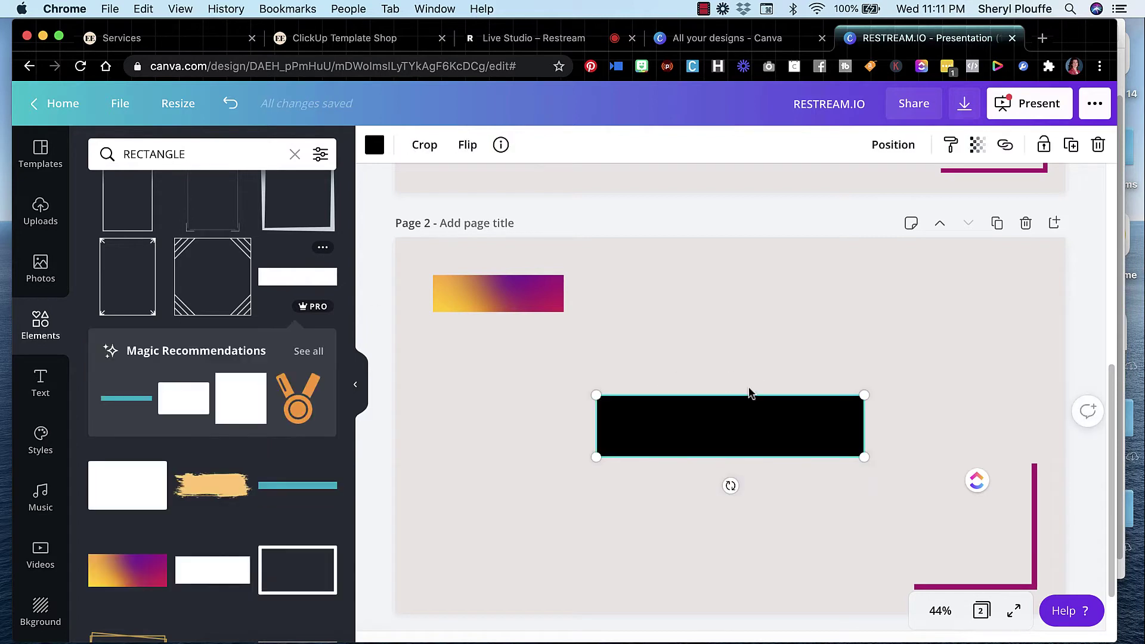
click(374, 145)
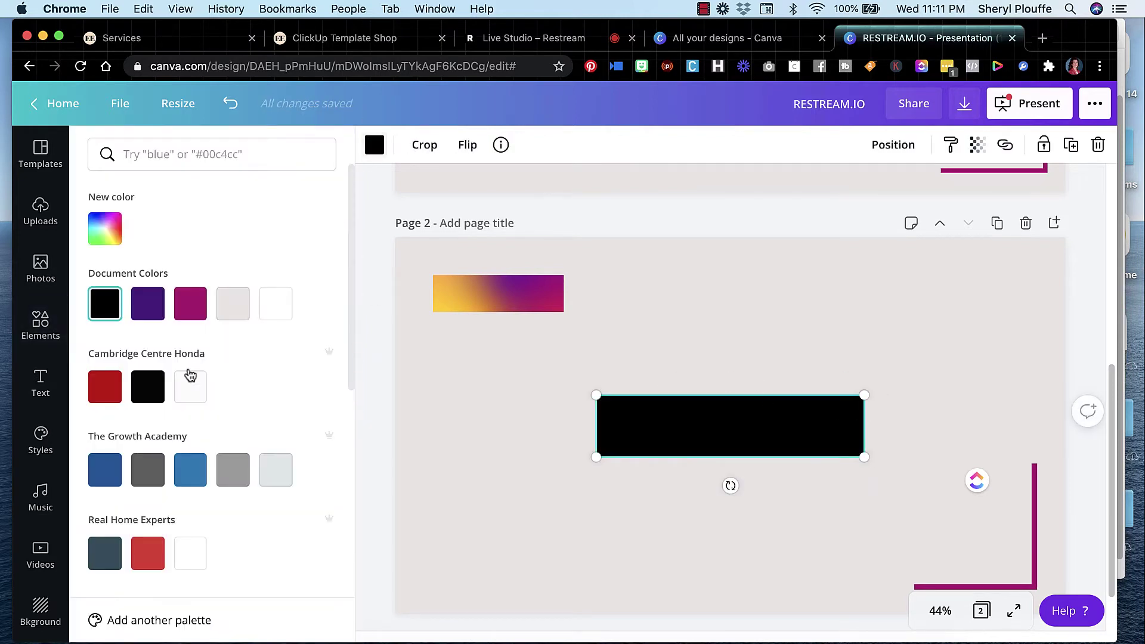
click(276, 304)
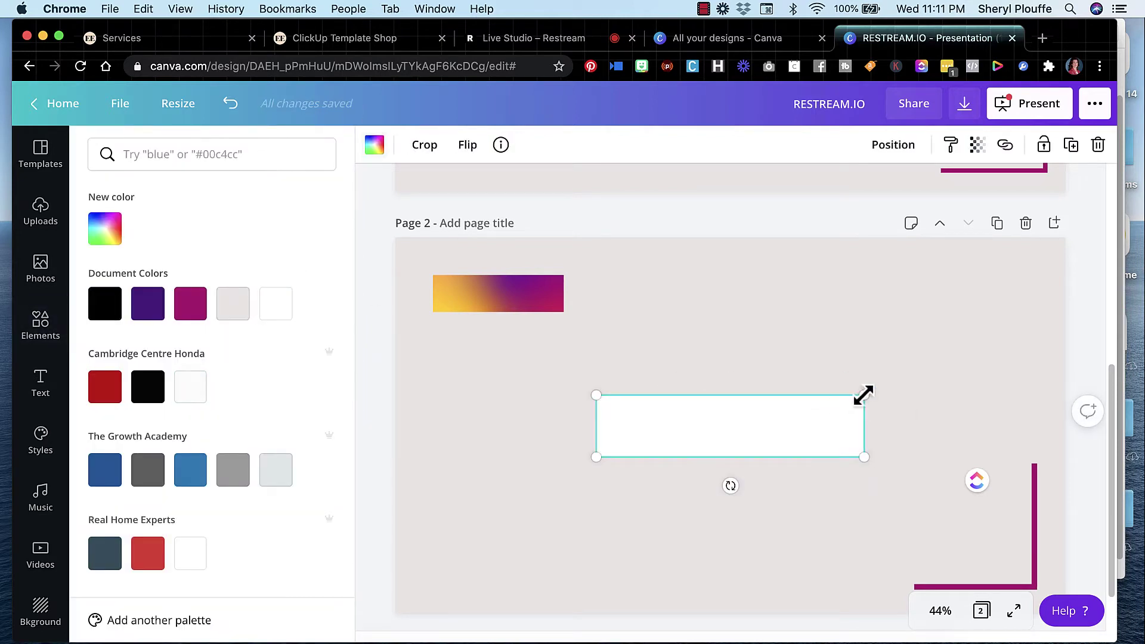
drag(865, 394, 766, 418)
drag(669, 432, 636, 353)
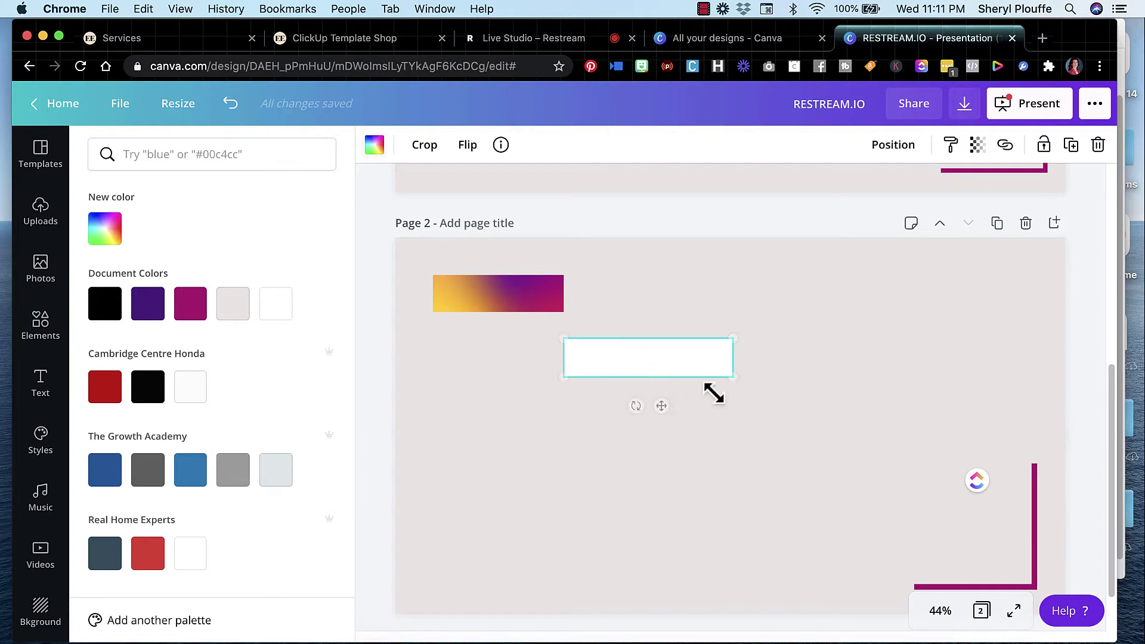
drag(731, 378, 480, 270)
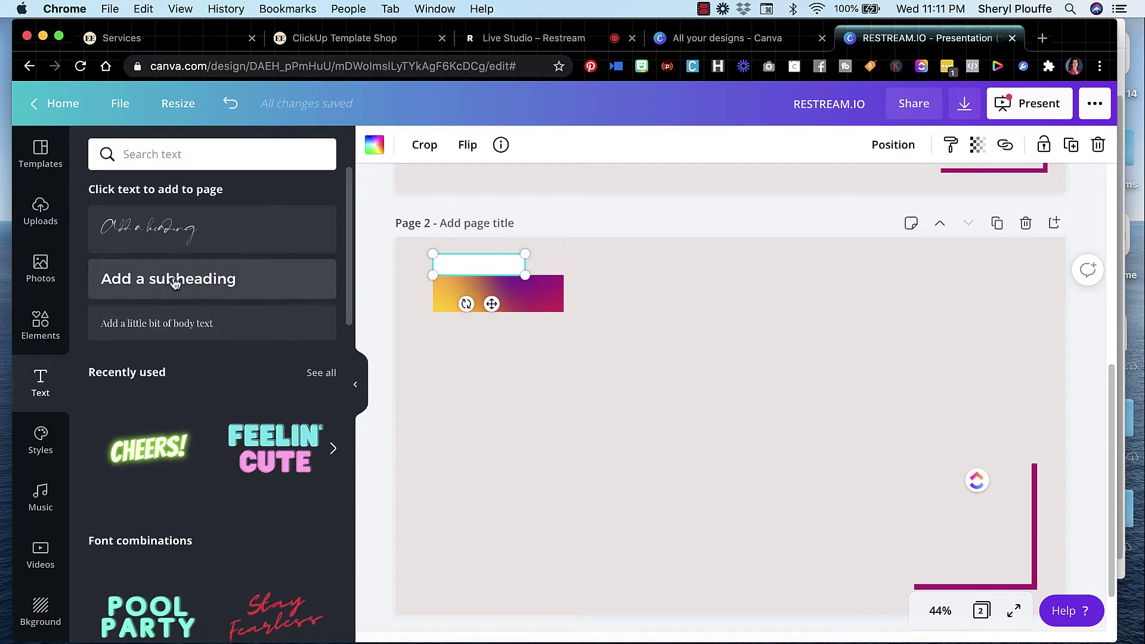
Add a white subheading and centre it on the gradient bar.
drag(168, 280, 459, 285)
click(584, 145)
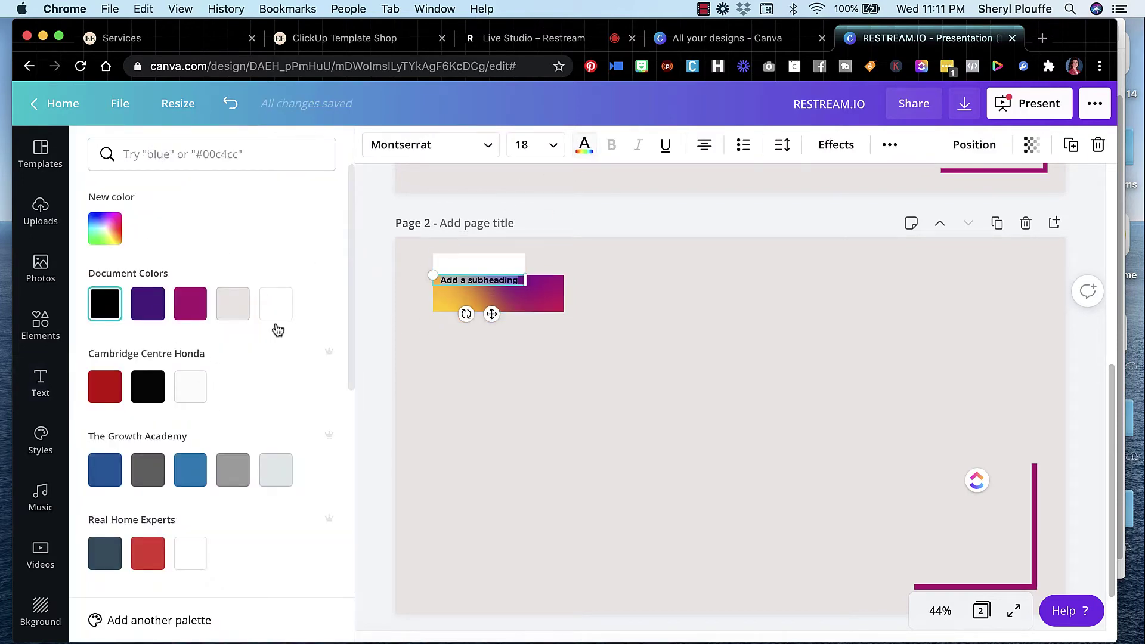
click(276, 304)
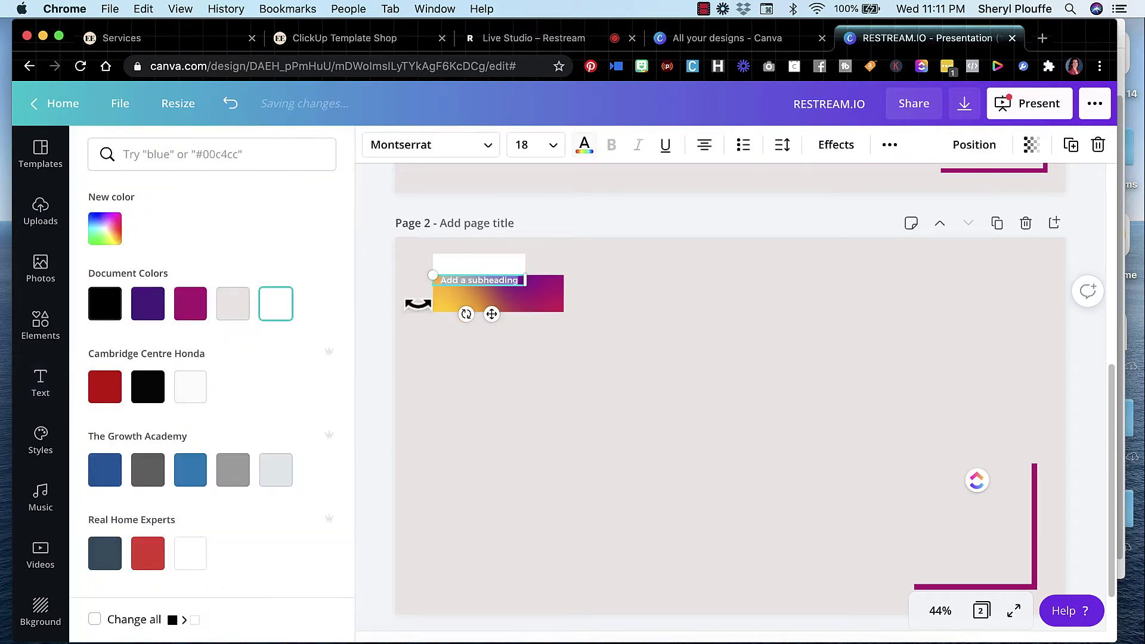
click(481, 295)
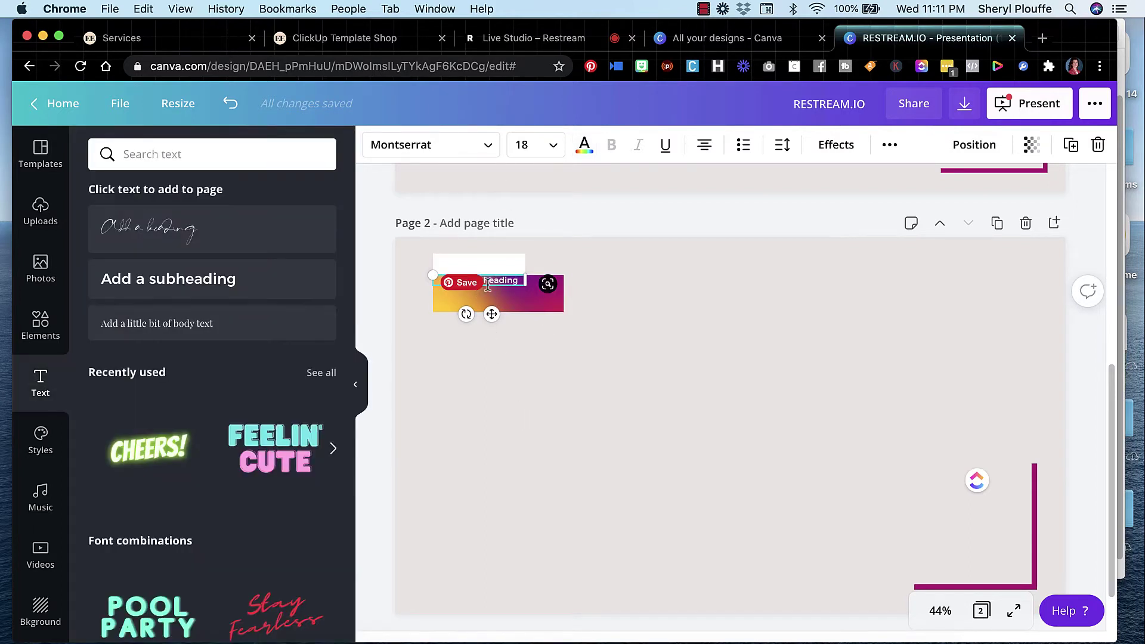
double_click(490, 284)
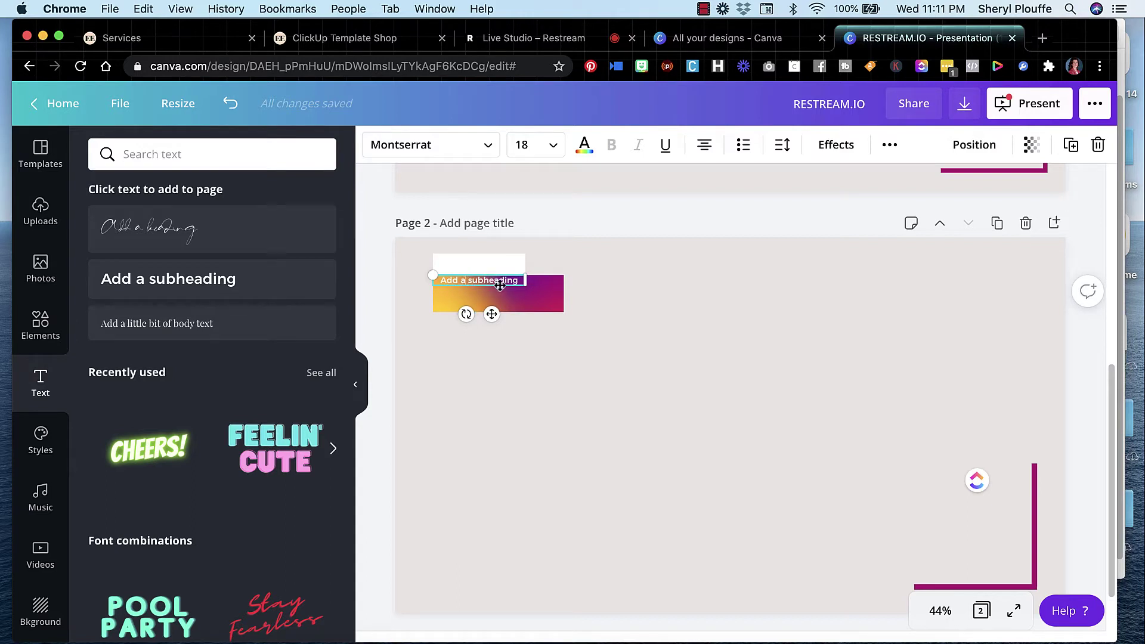
click(514, 360)
drag(509, 288, 526, 299)
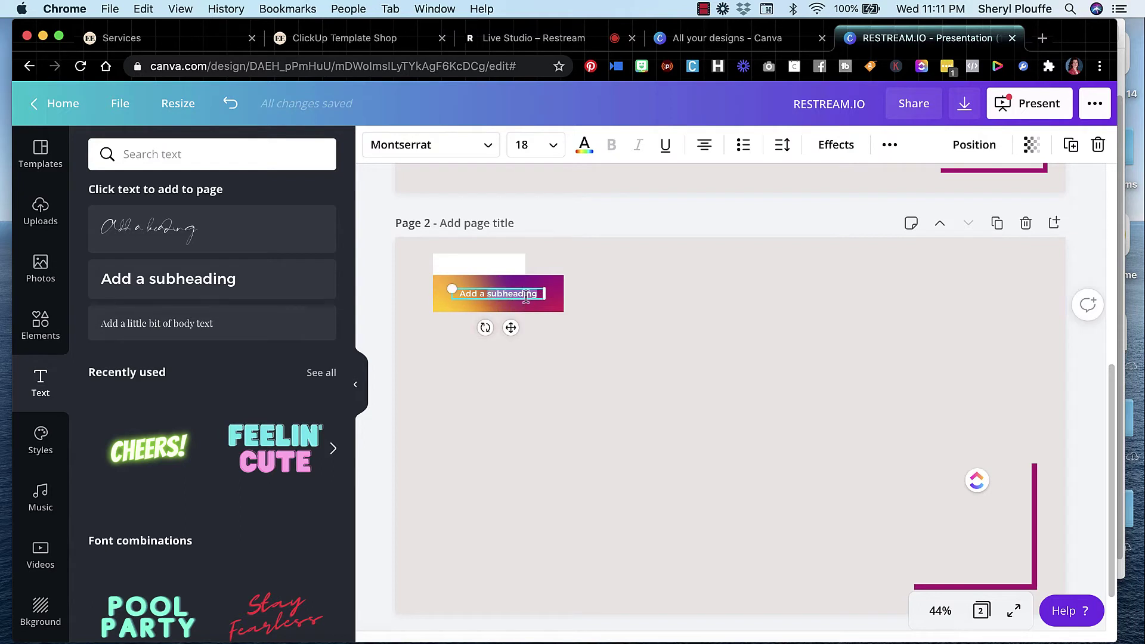
Replace the subheading placeholder with 'ON LOCATION'.
key(super+a)
key(BackSpace)
key(BackSpace)
key(BackSpace)
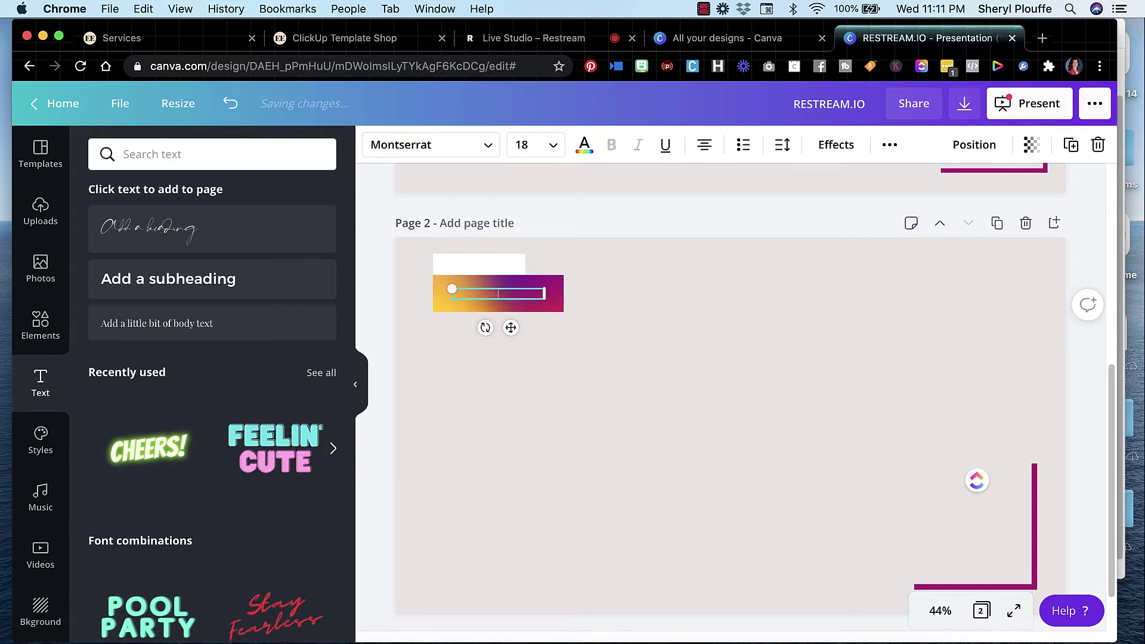
text(ON LOCATION)
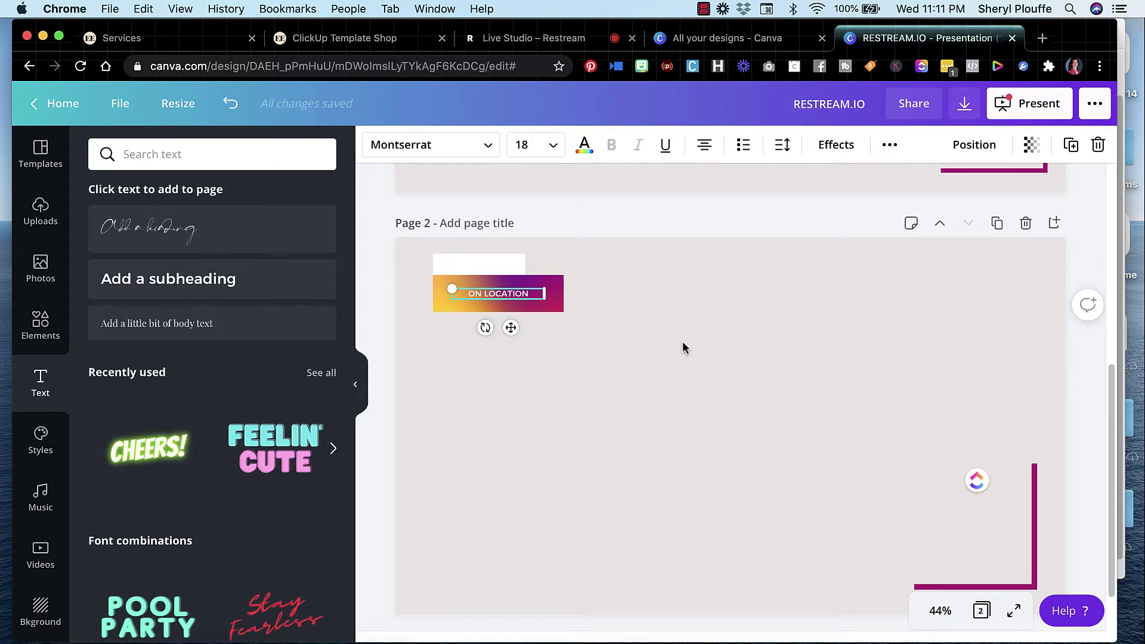
click(683, 348)
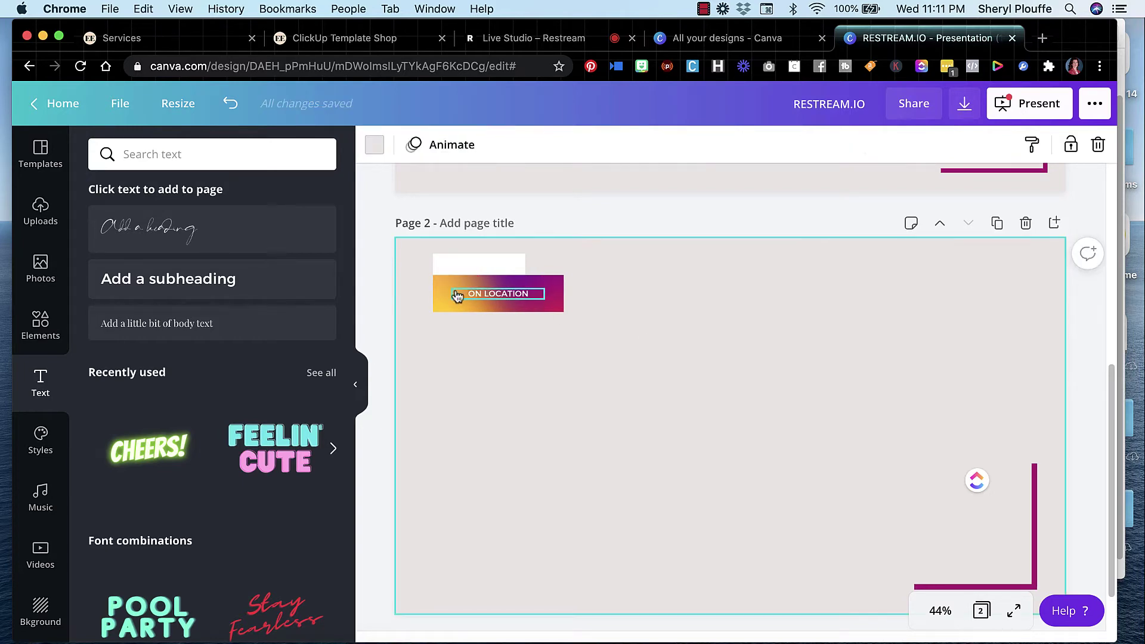
click(517, 303)
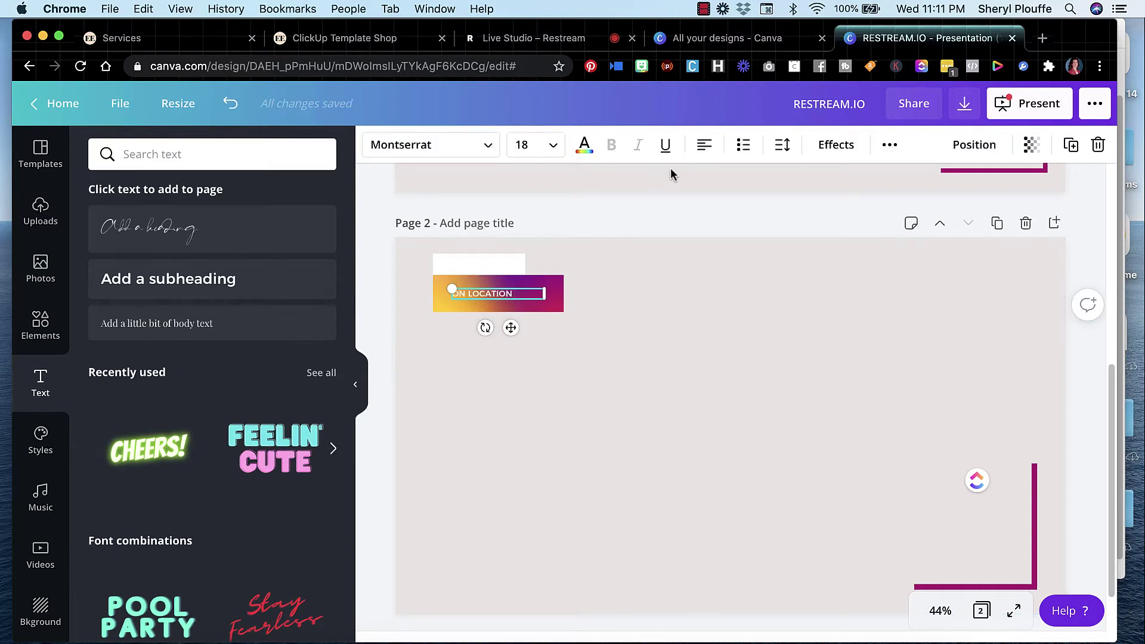
click(718, 324)
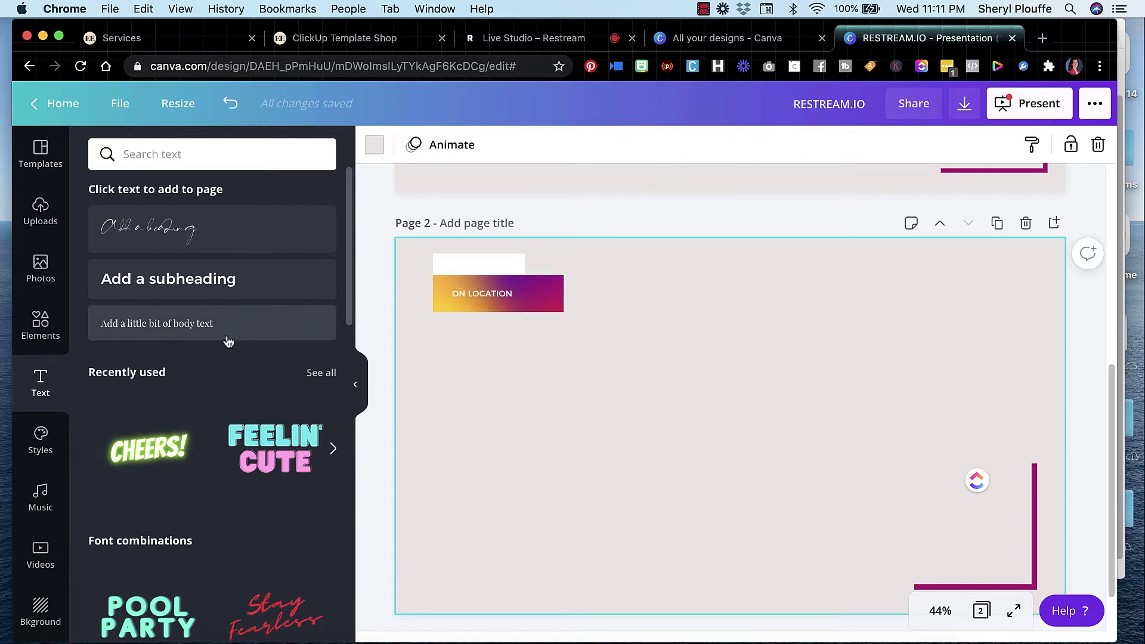
Duplicate the ON LOCATION text into the white box as enlarged black 'LIVE' text.
click(494, 301)
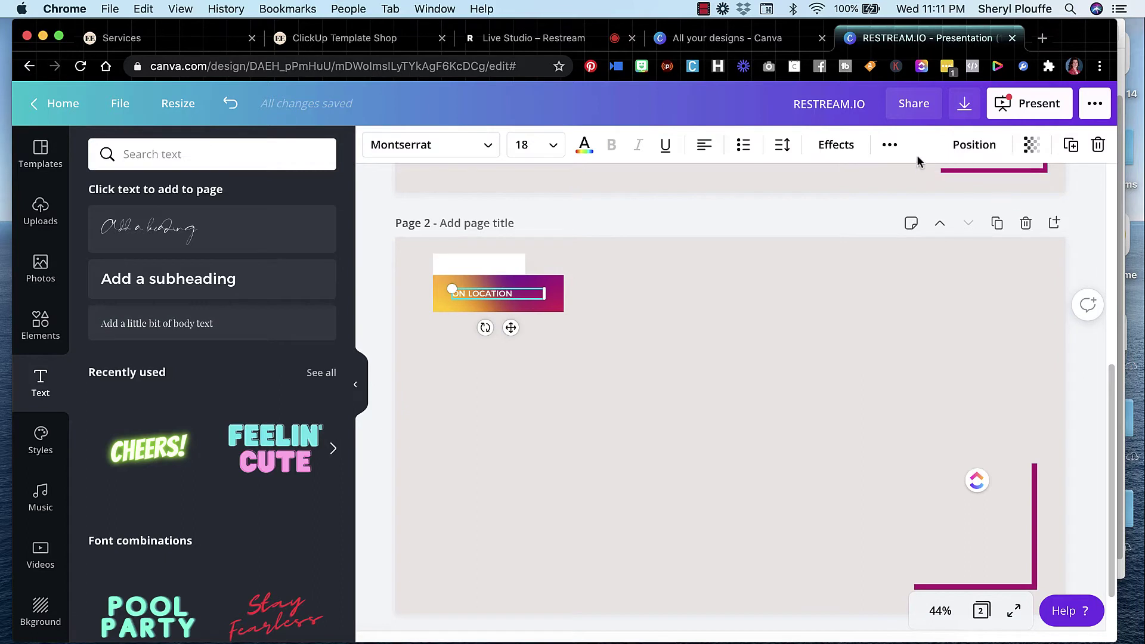
click(1070, 145)
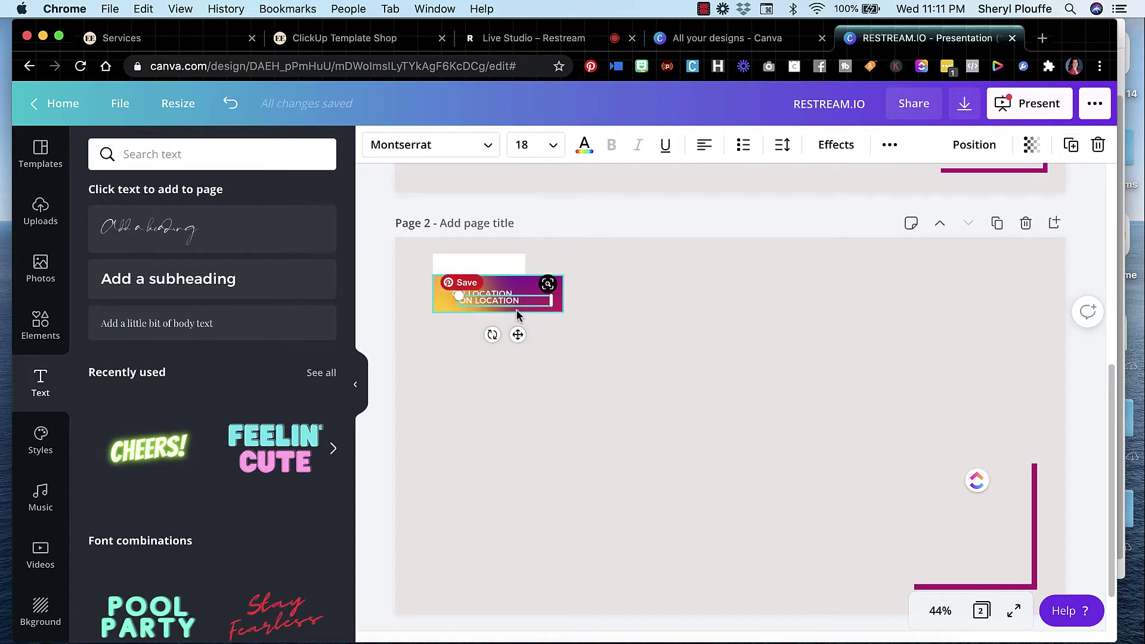
drag(507, 301, 493, 265)
click(584, 145)
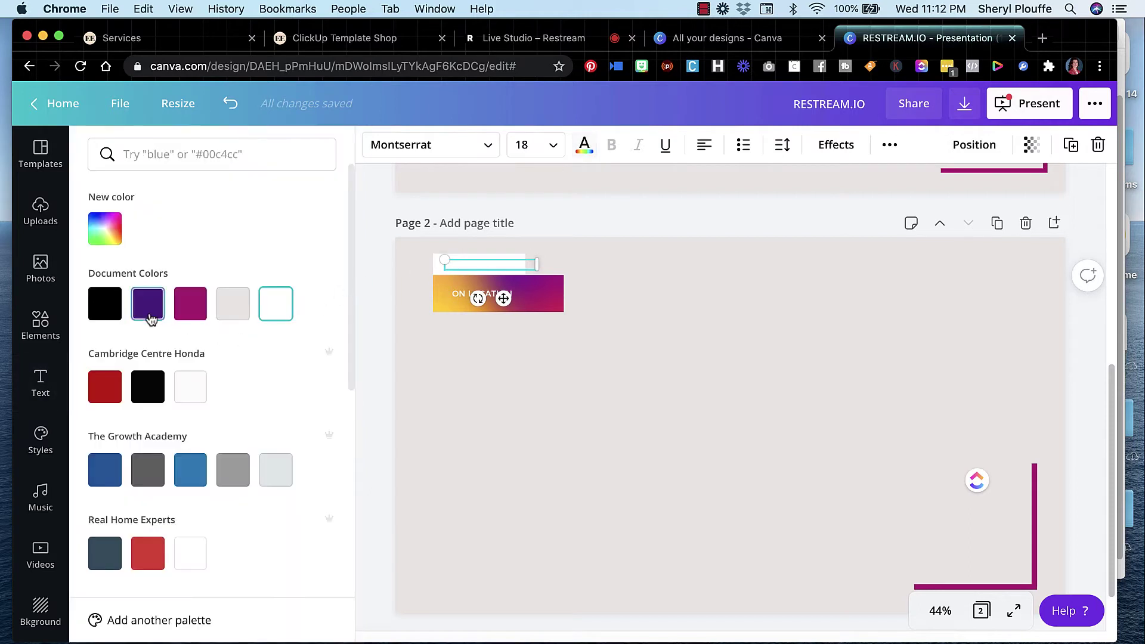
click(108, 314)
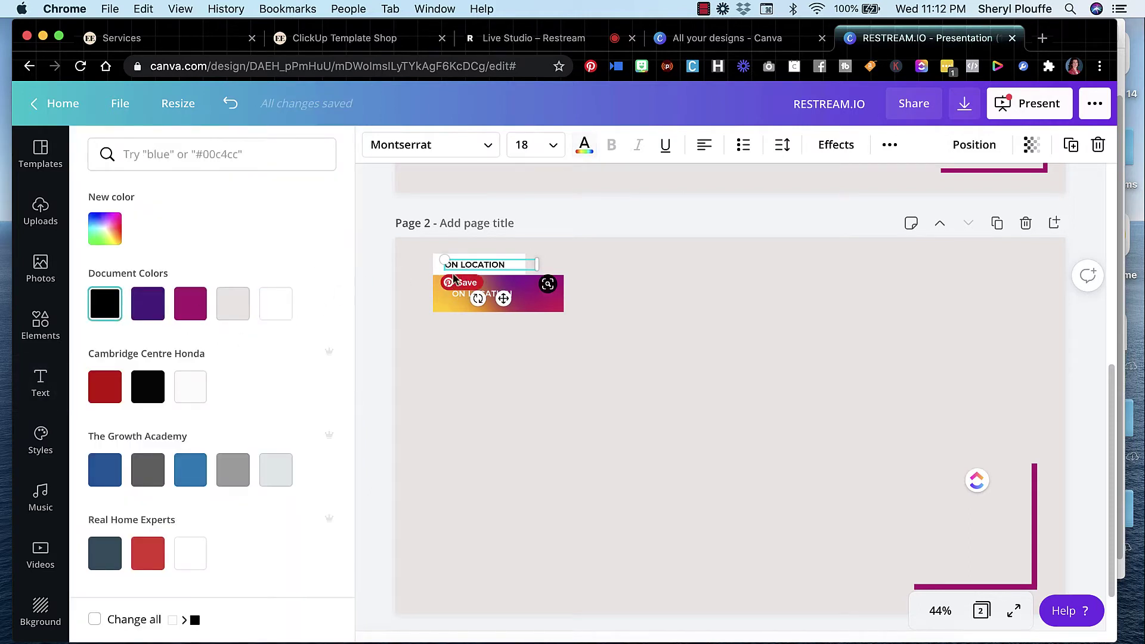
click(511, 263)
key(BackSpace)
key(BackSpace)
key(BackSpace)
key(BackSpace)
key(BackSpace)
key(BackSpace)
key(BackSpace)
key(BackSpace)
key(BackSpace)
key(BackSpace)
key(BackSpace)
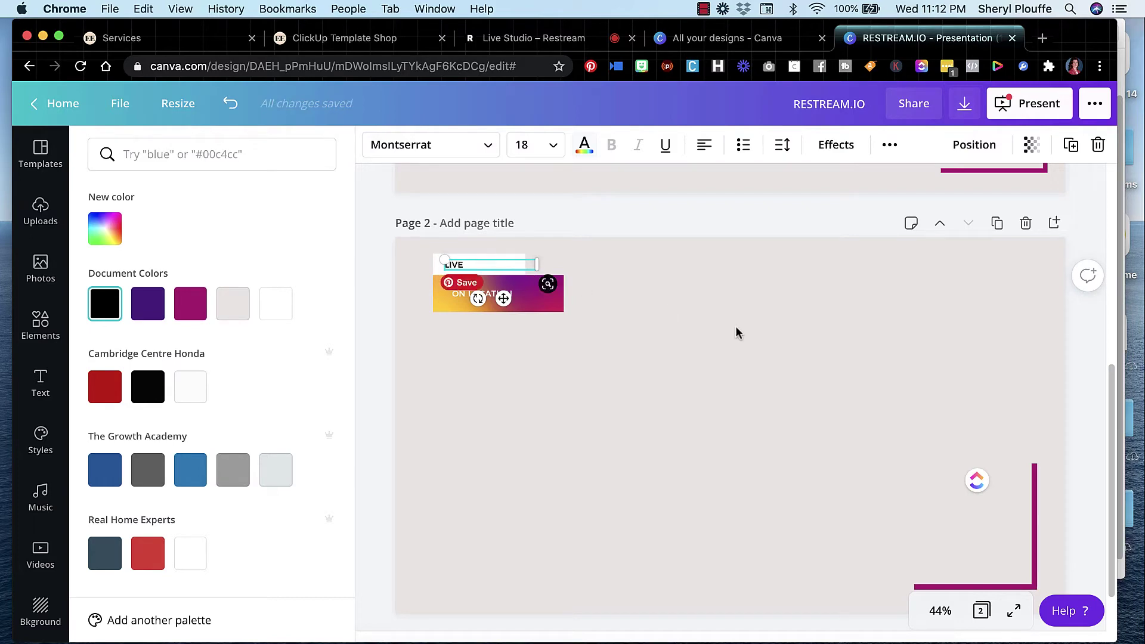
key(Escape)
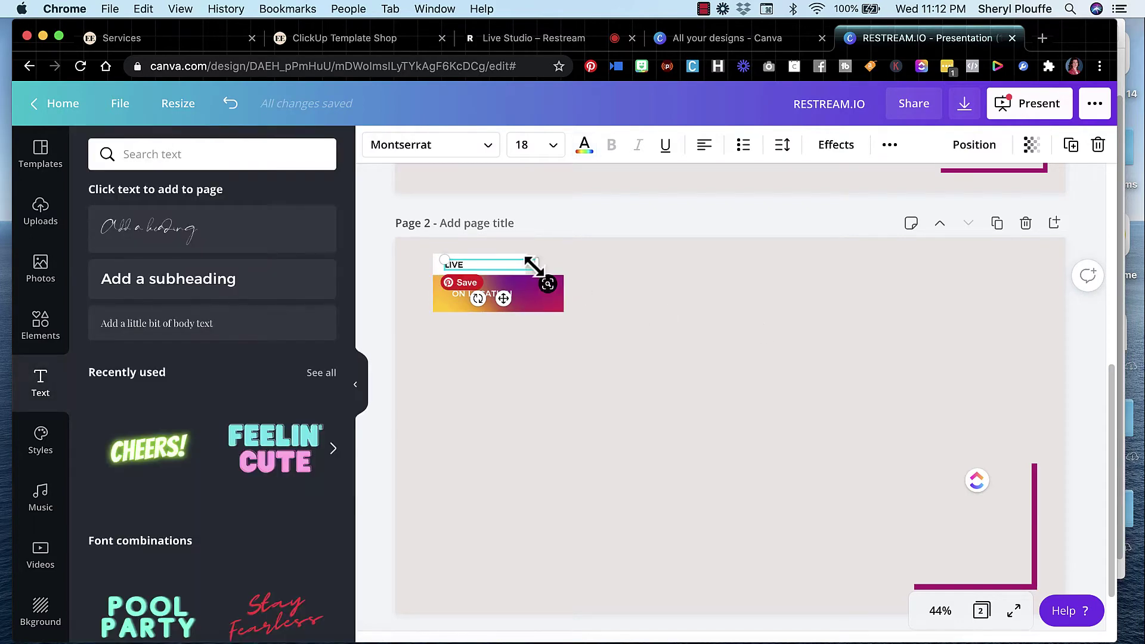
drag(534, 266, 567, 270)
Nudge the LIVE text slightly into place inside its white box.
click(704, 350)
scroll(698, 351, up, 5)
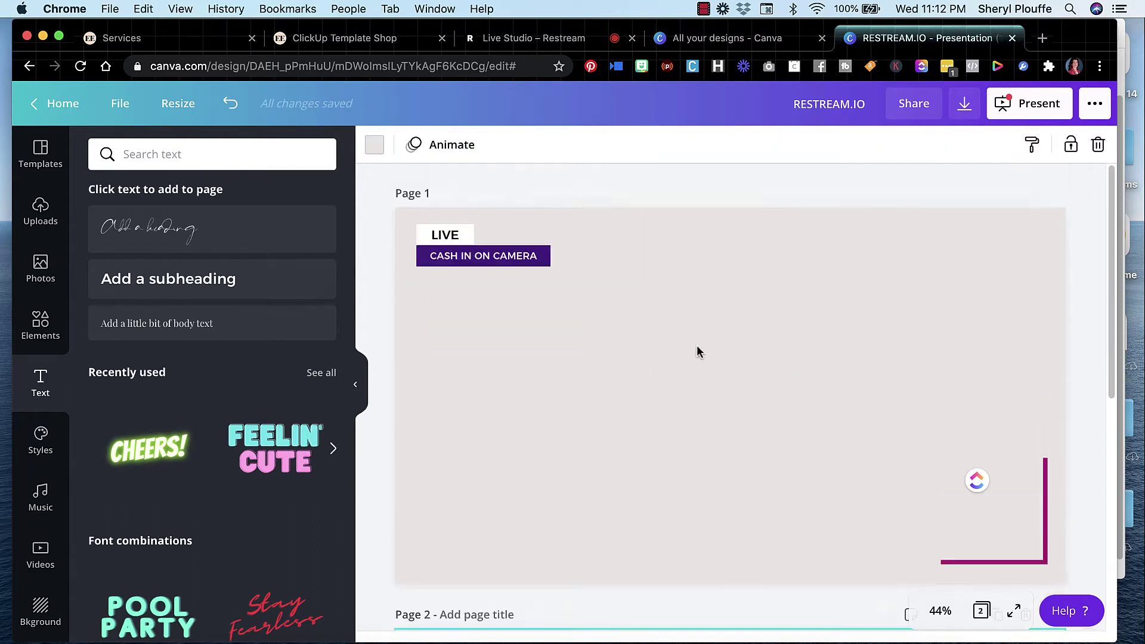
scroll(697, 345, down, 5)
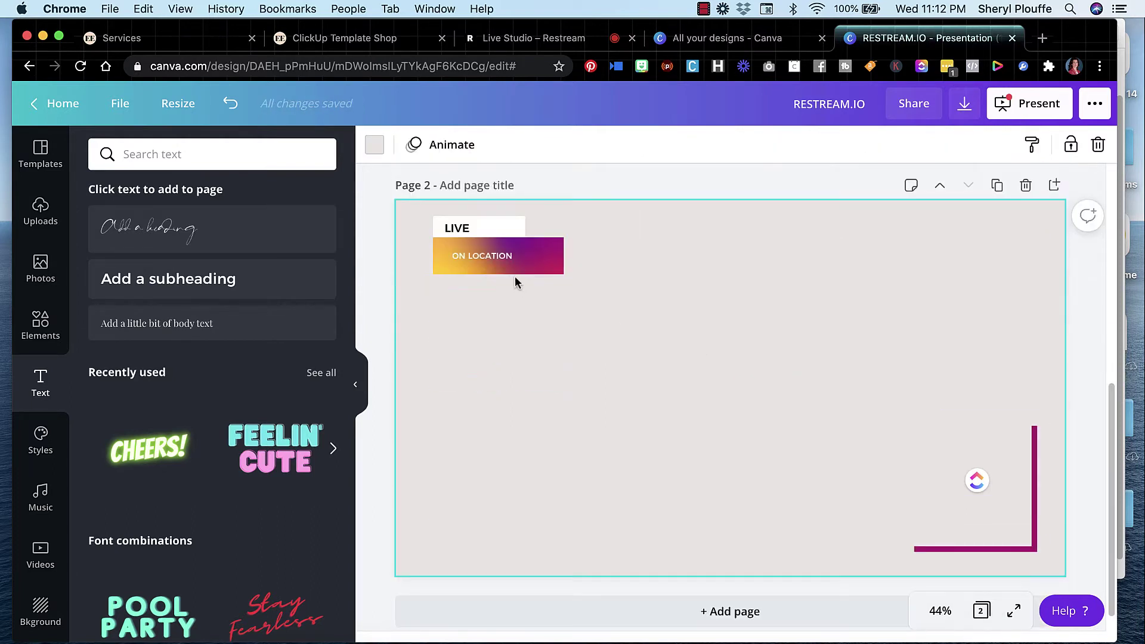
drag(467, 228, 473, 226)
click(516, 401)
Set the ON LOCATION text size to 24.
click(495, 256)
click(554, 149)
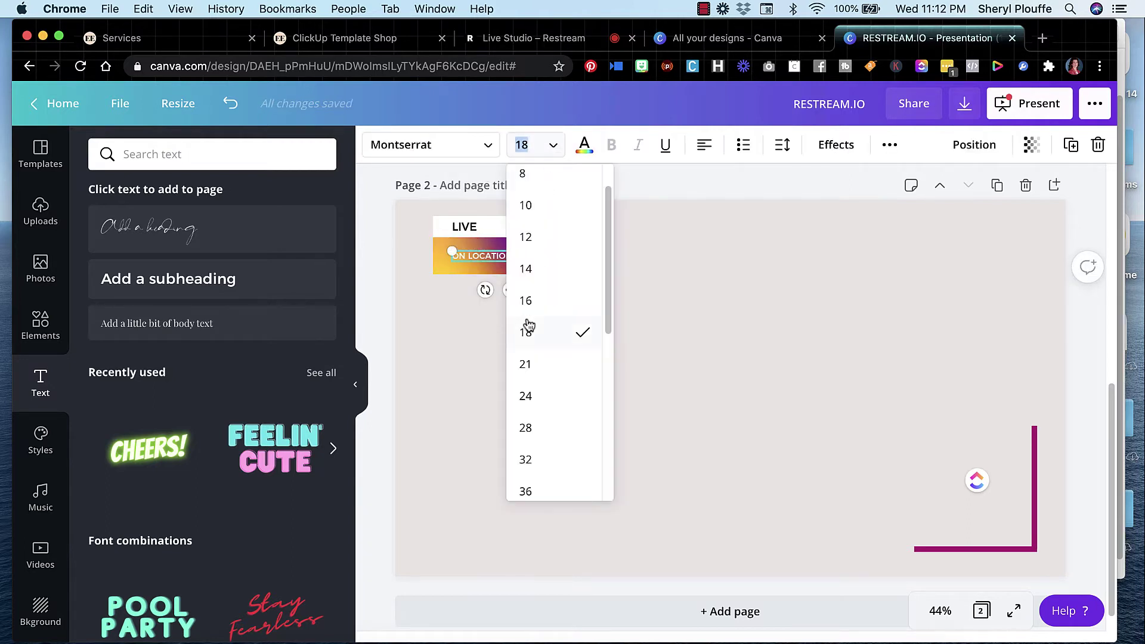
scroll(526, 326, down, 3)
click(540, 230)
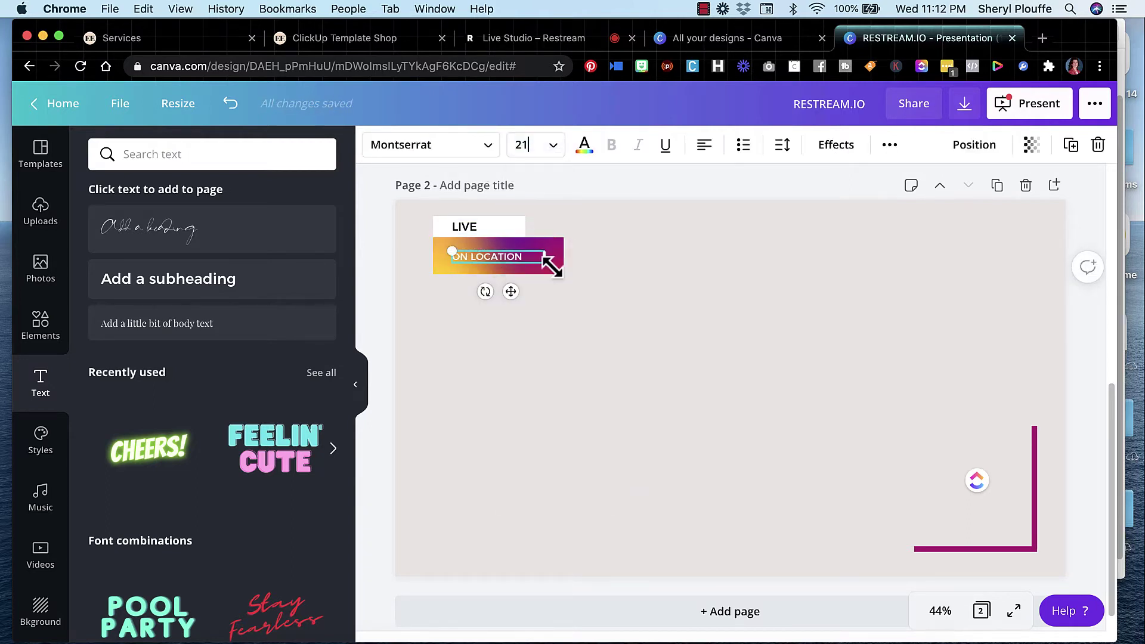
click(554, 149)
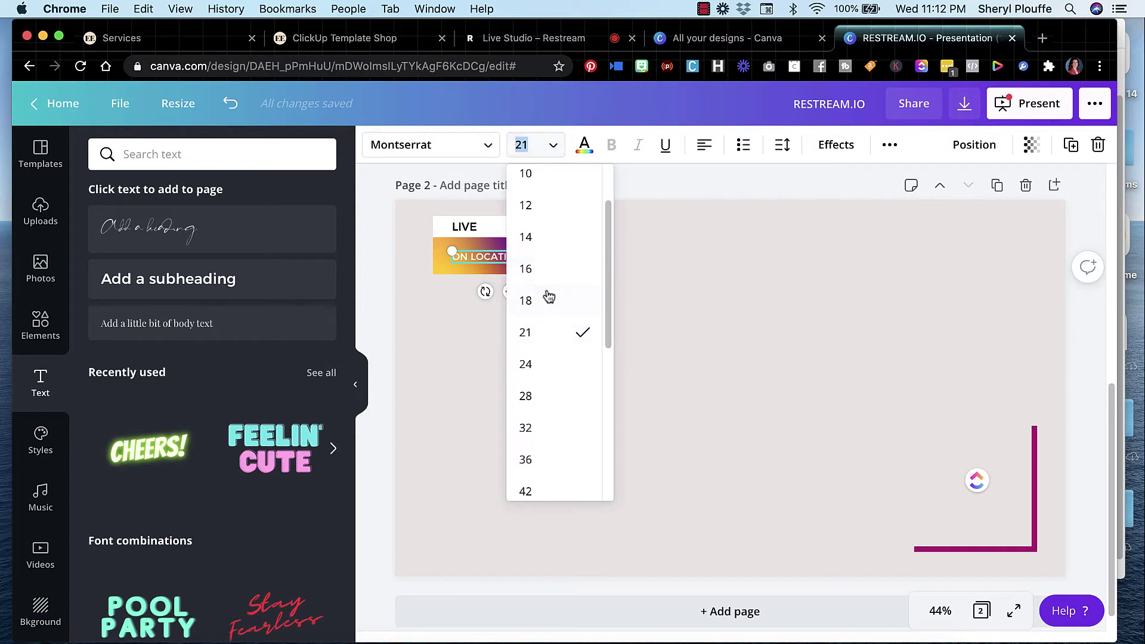
click(556, 374)
click(749, 399)
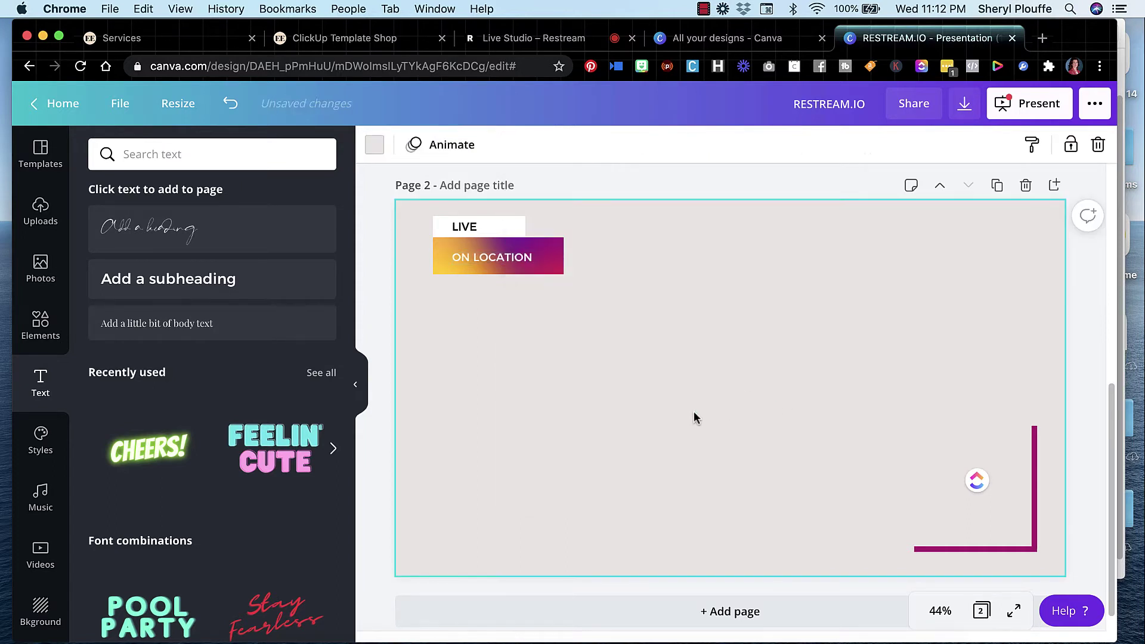
Nudge the ON LOCATION text slightly upward within its gradient bar.
click(497, 262)
drag(497, 265, 494, 260)
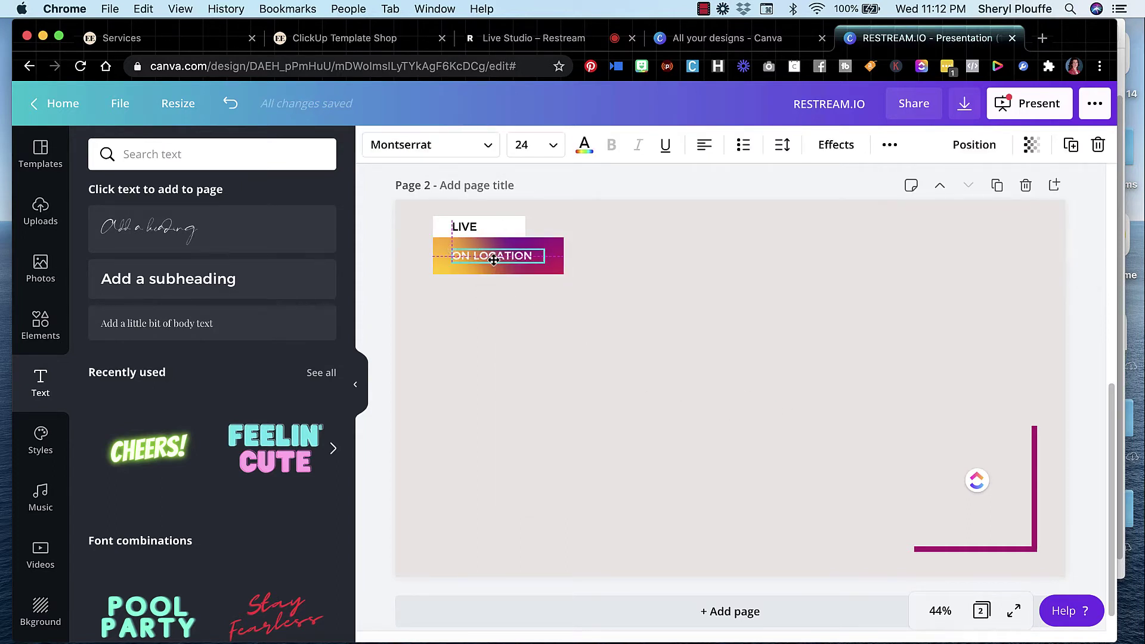
click(685, 406)
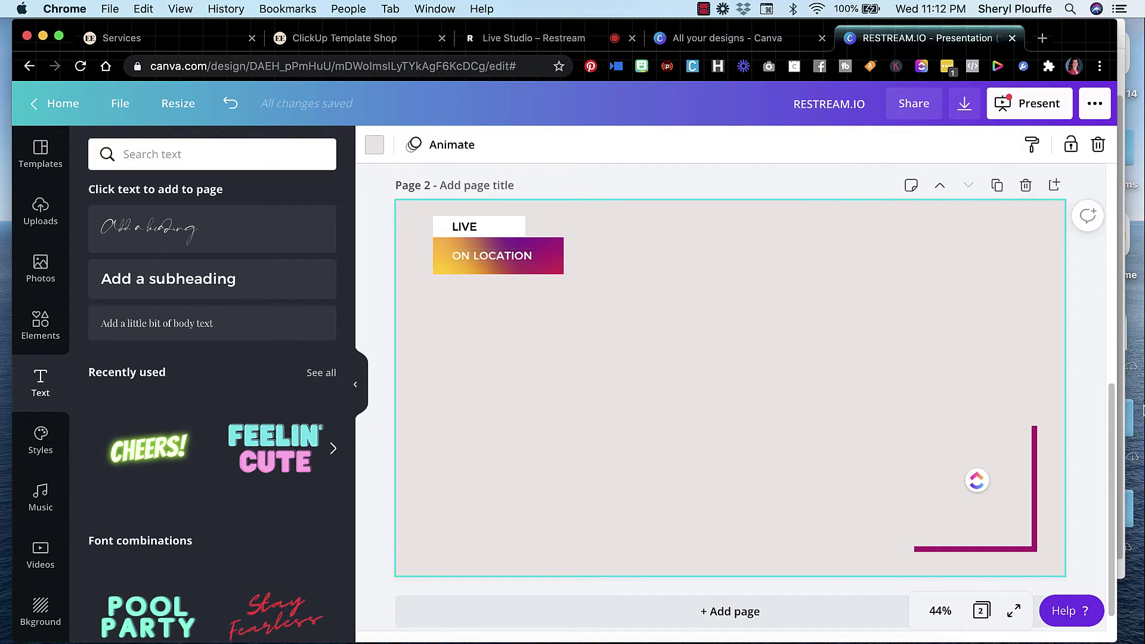
click(1085, 358)
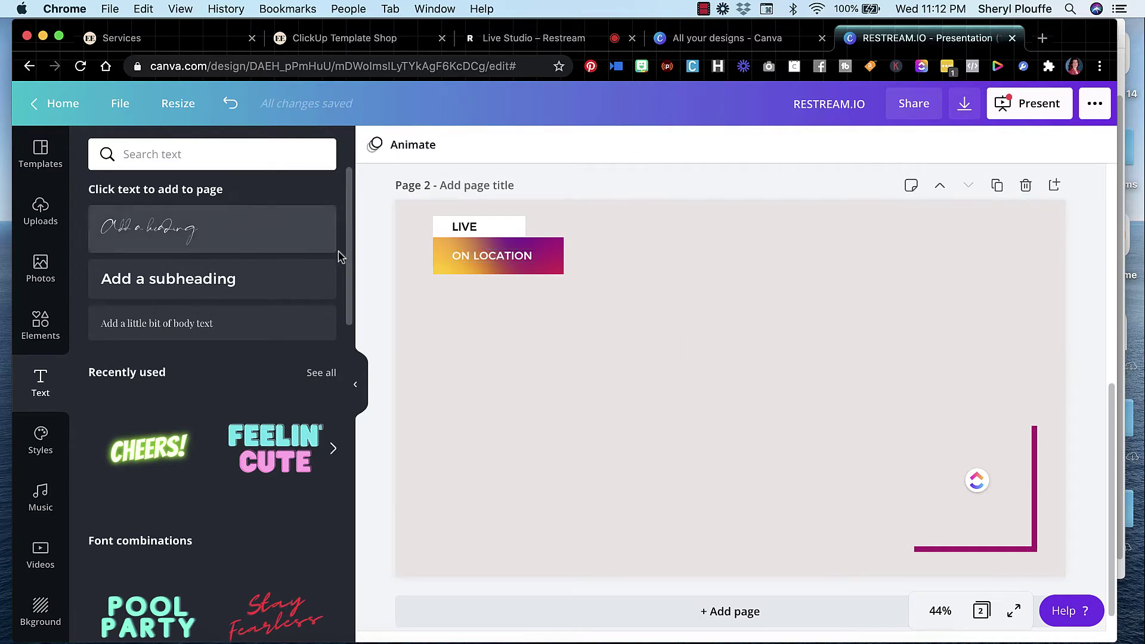
click(444, 265)
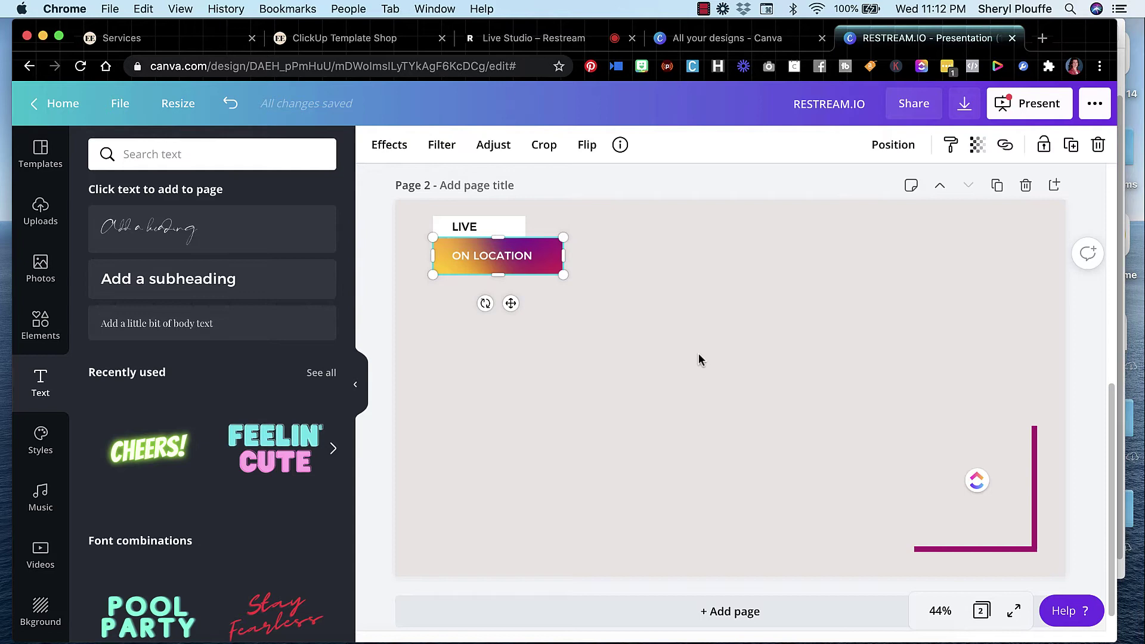
click(1077, 378)
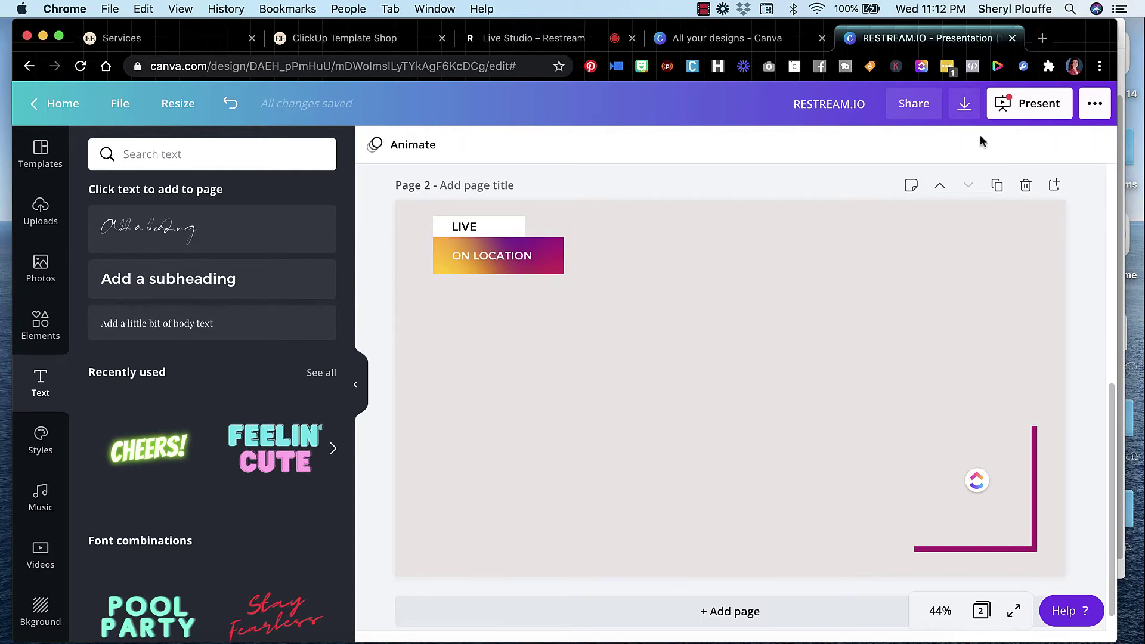
Choose PNG with a transparent background in the download options.
click(965, 107)
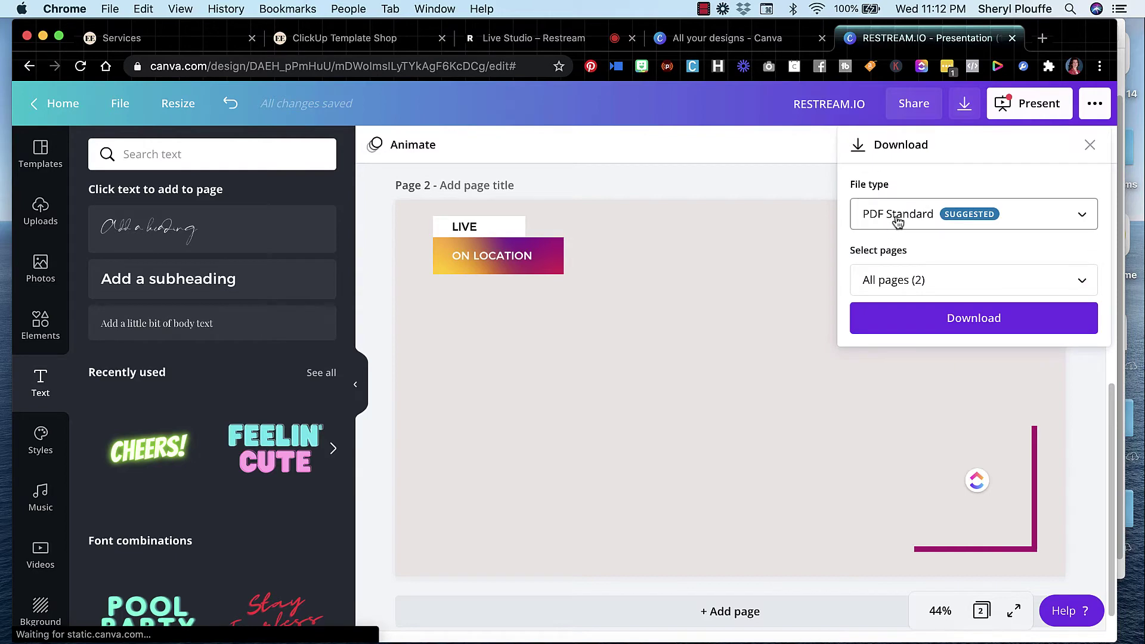
click(934, 221)
click(887, 130)
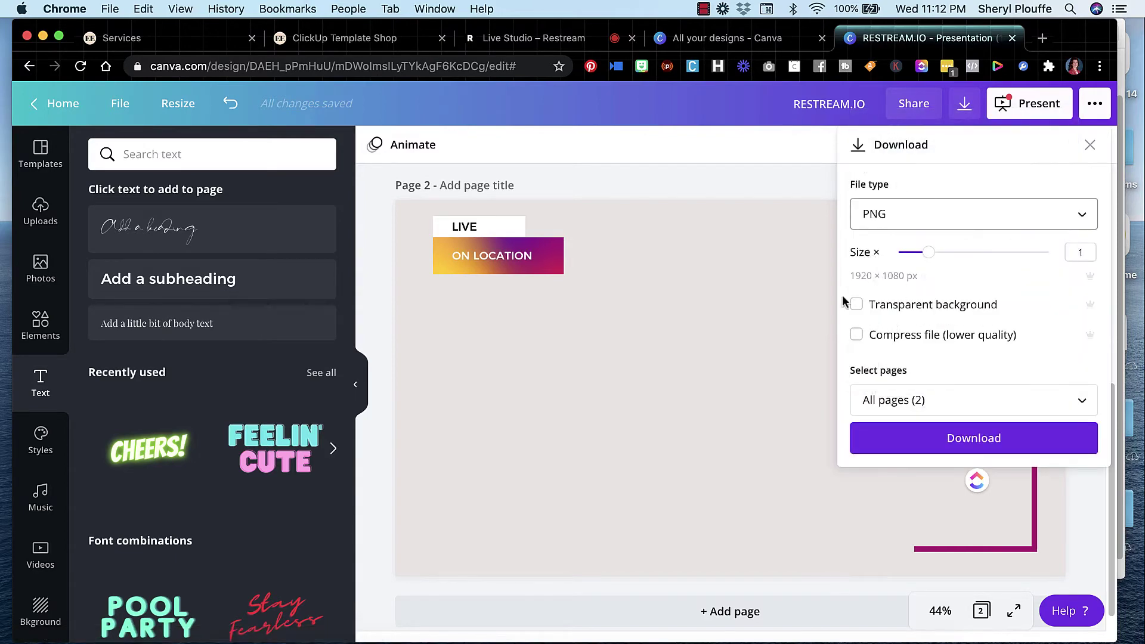
click(857, 304)
click(986, 440)
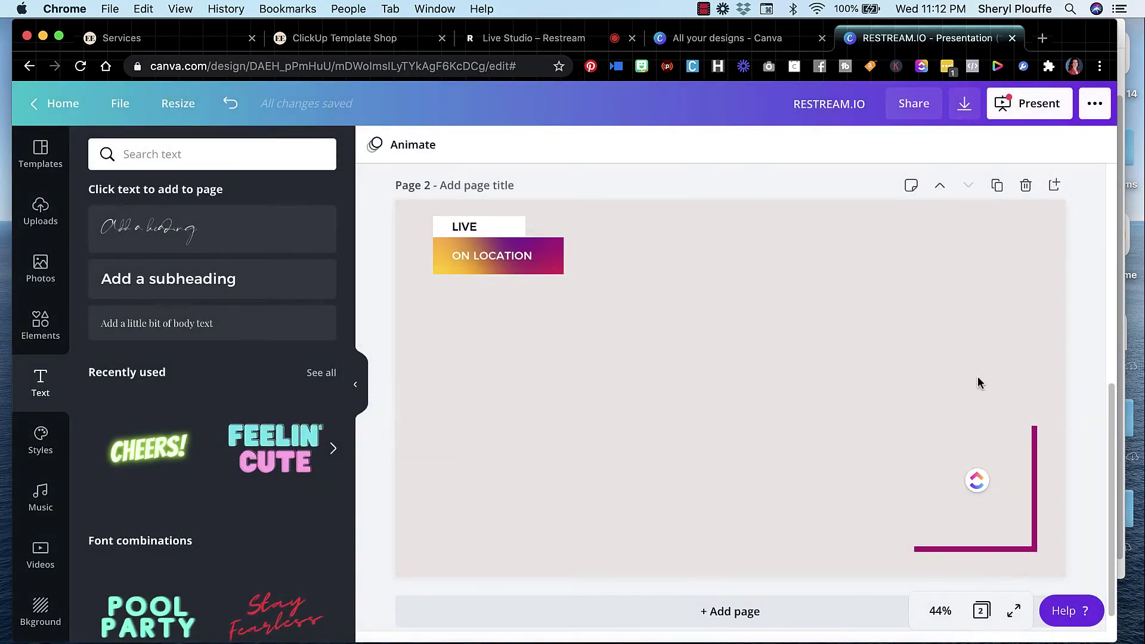
Download only Page 2 as a transparent-background PNG.
click(964, 107)
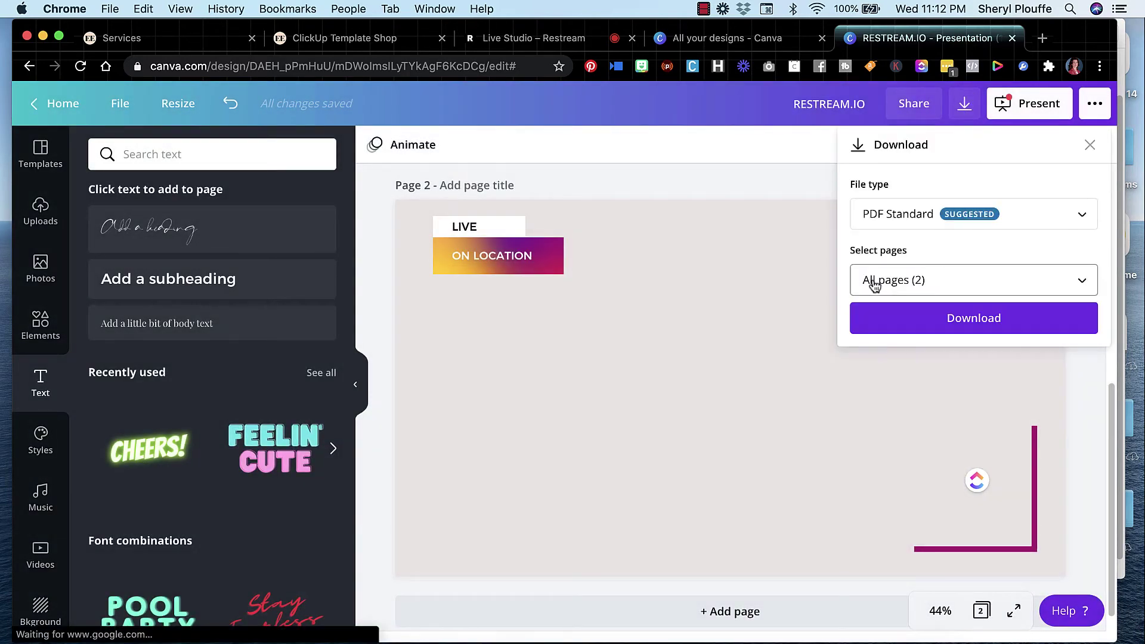
click(869, 213)
click(874, 130)
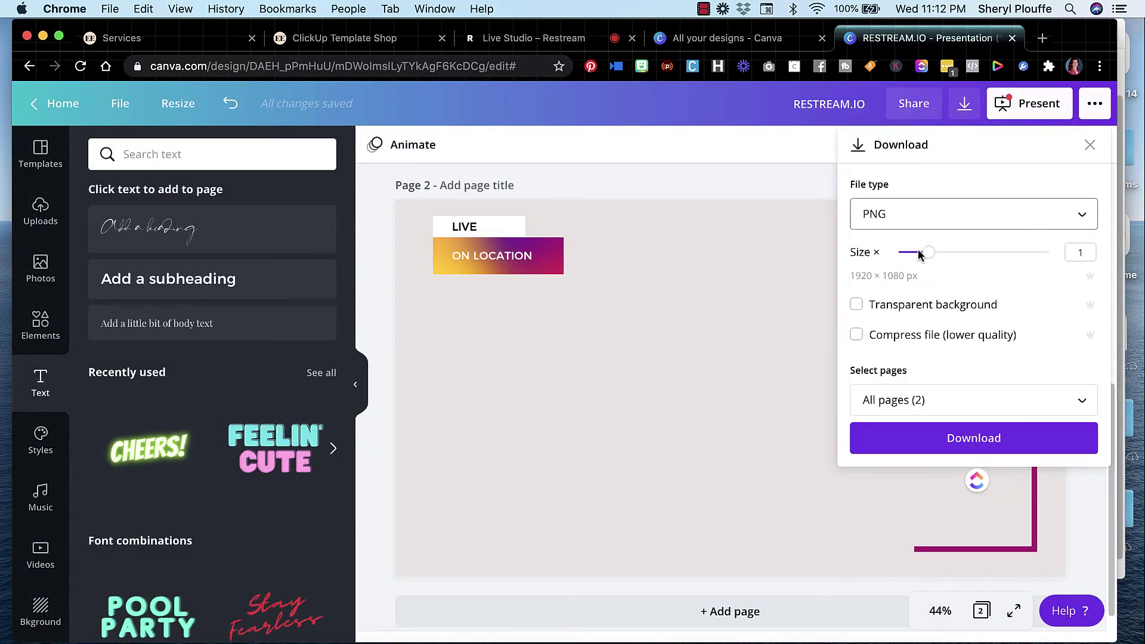
click(856, 304)
click(948, 400)
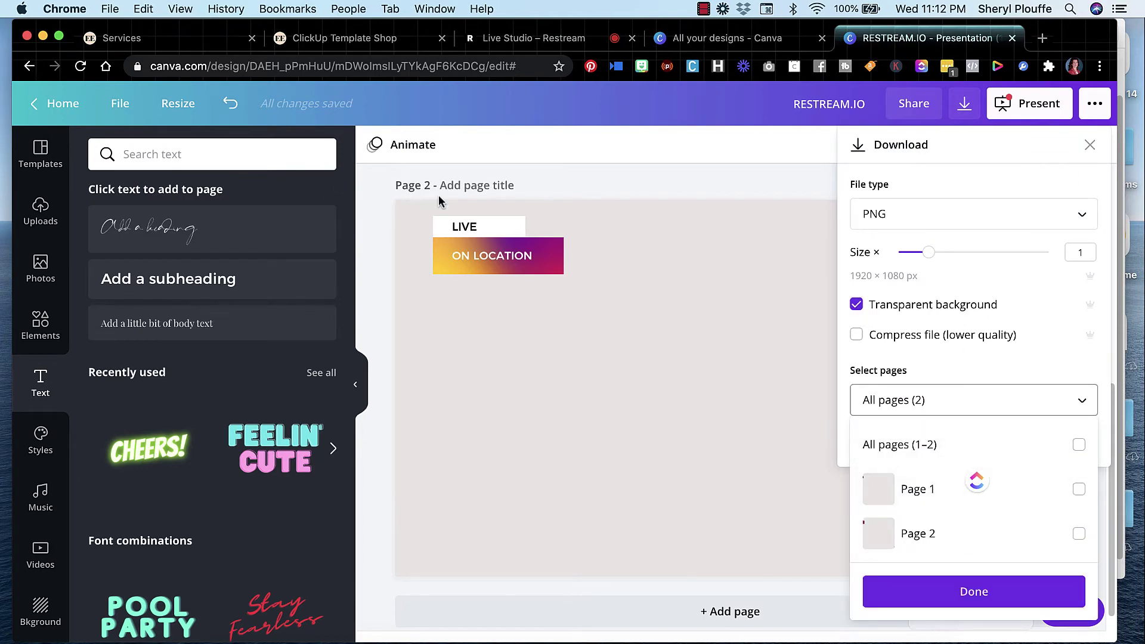
click(1079, 533)
click(993, 591)
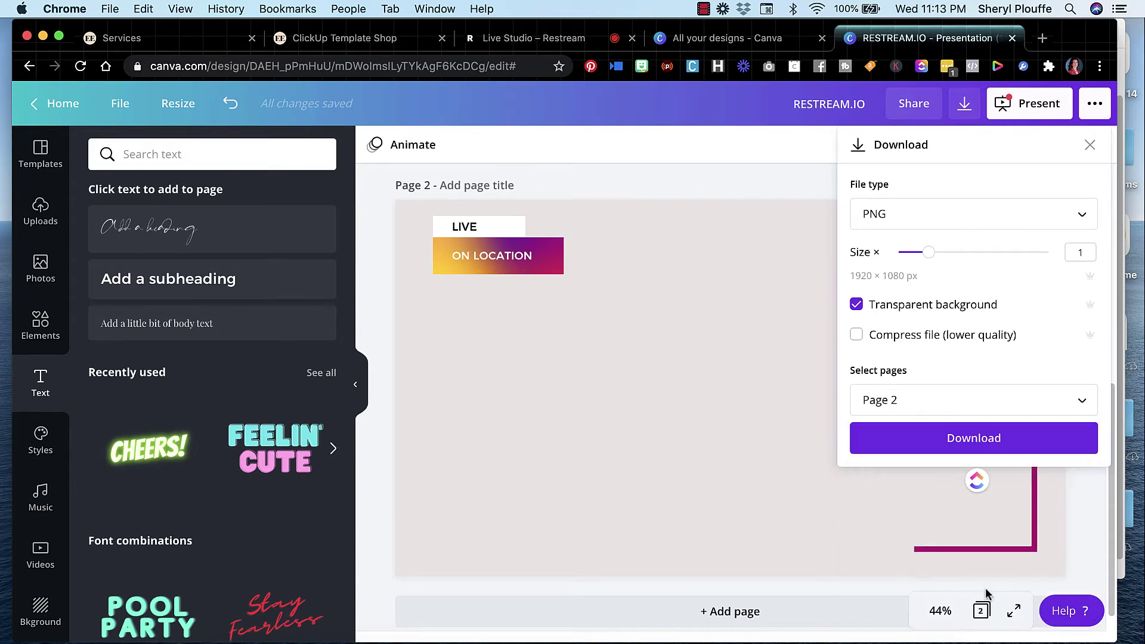
click(960, 447)
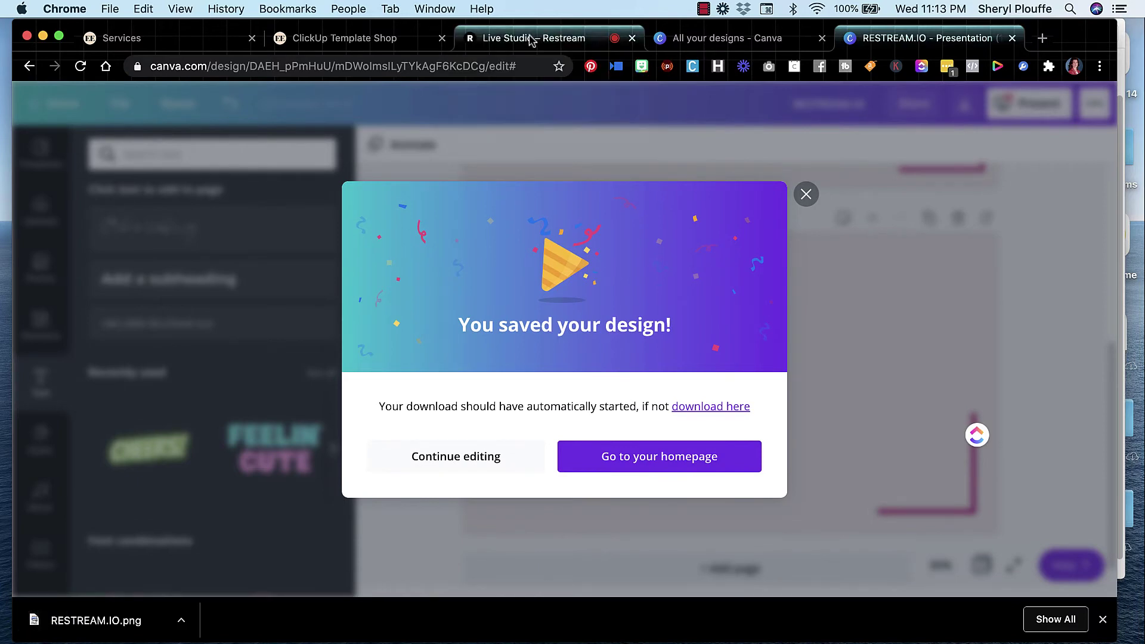
In Live Studio, upload RESTREAM.IO.png as a new overlay.
click(532, 39)
click(994, 299)
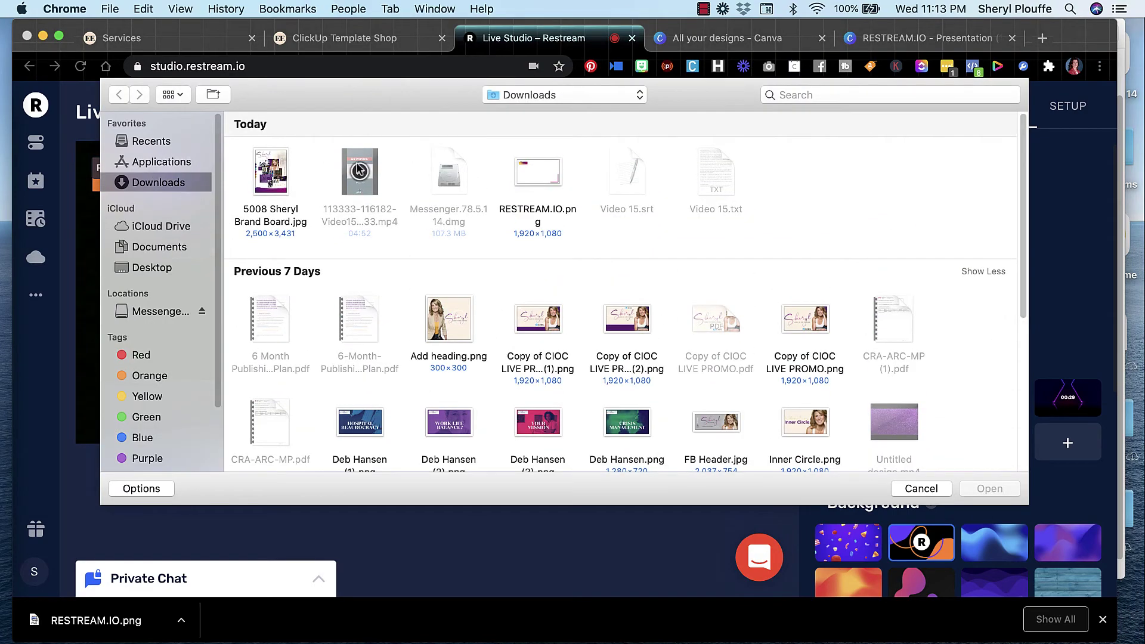
scroll(442, 238, down, 5)
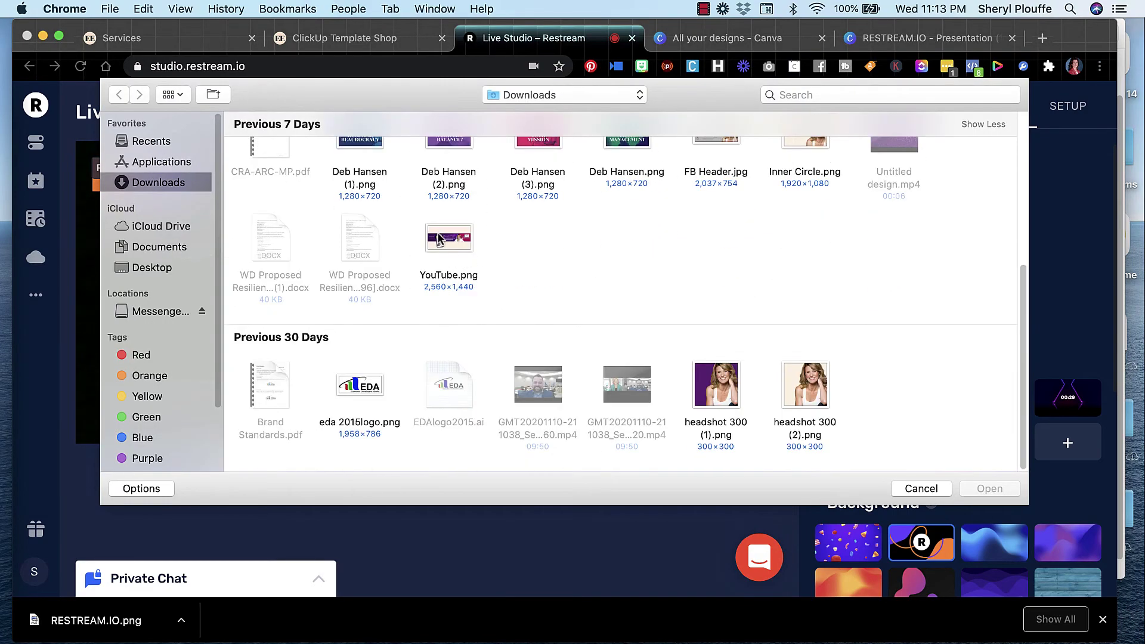
scroll(439, 239, up, 2)
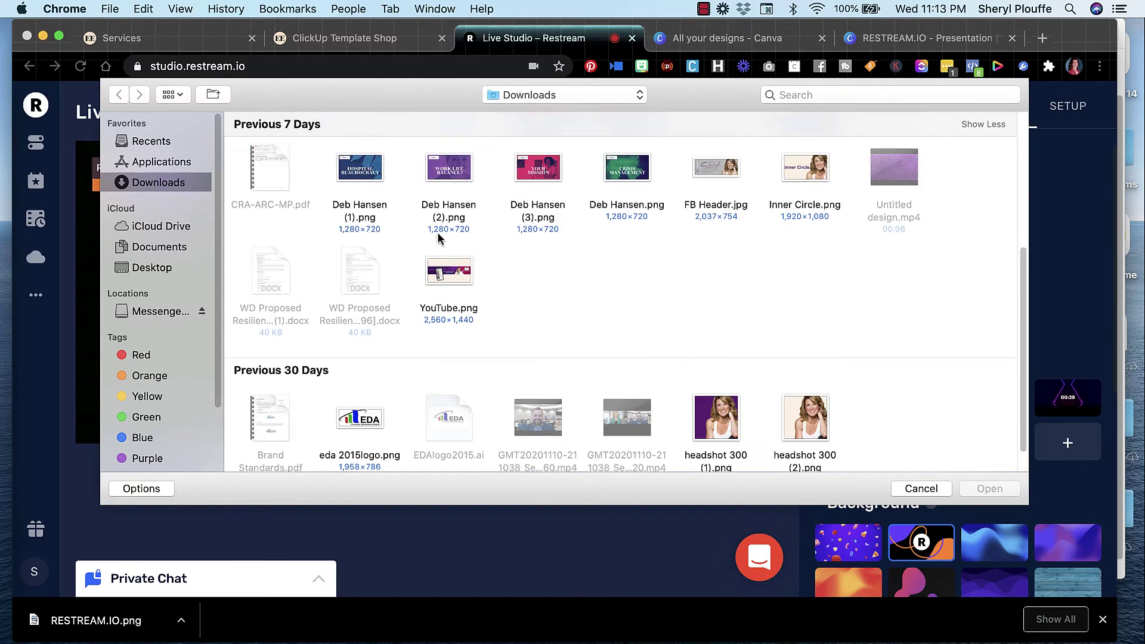
scroll(440, 238, up, 3)
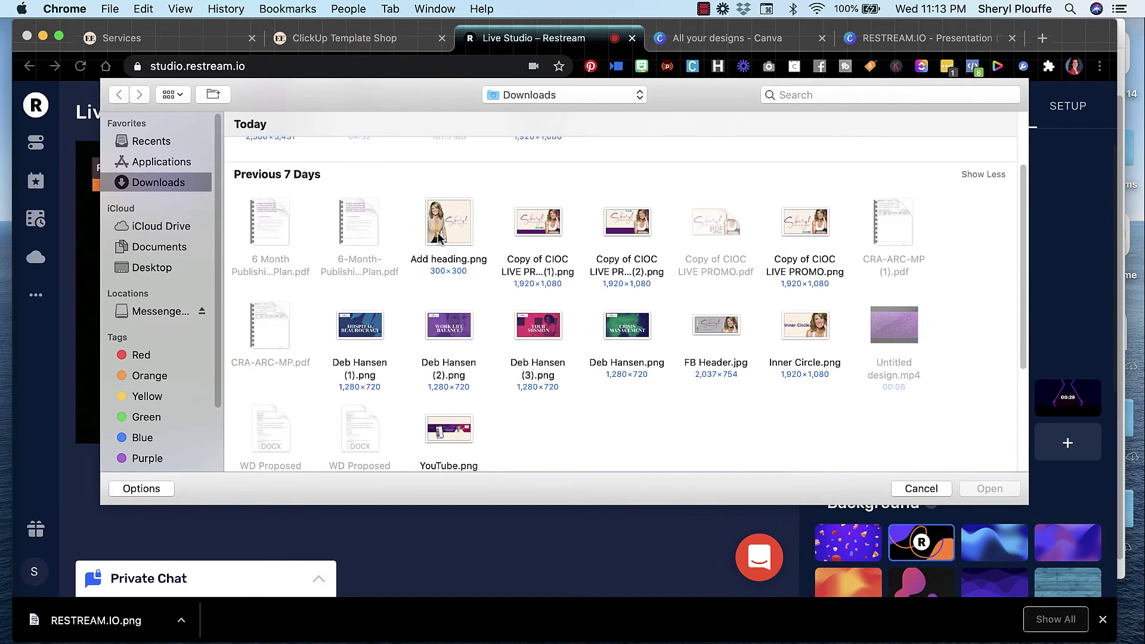
scroll(440, 238, up, 2)
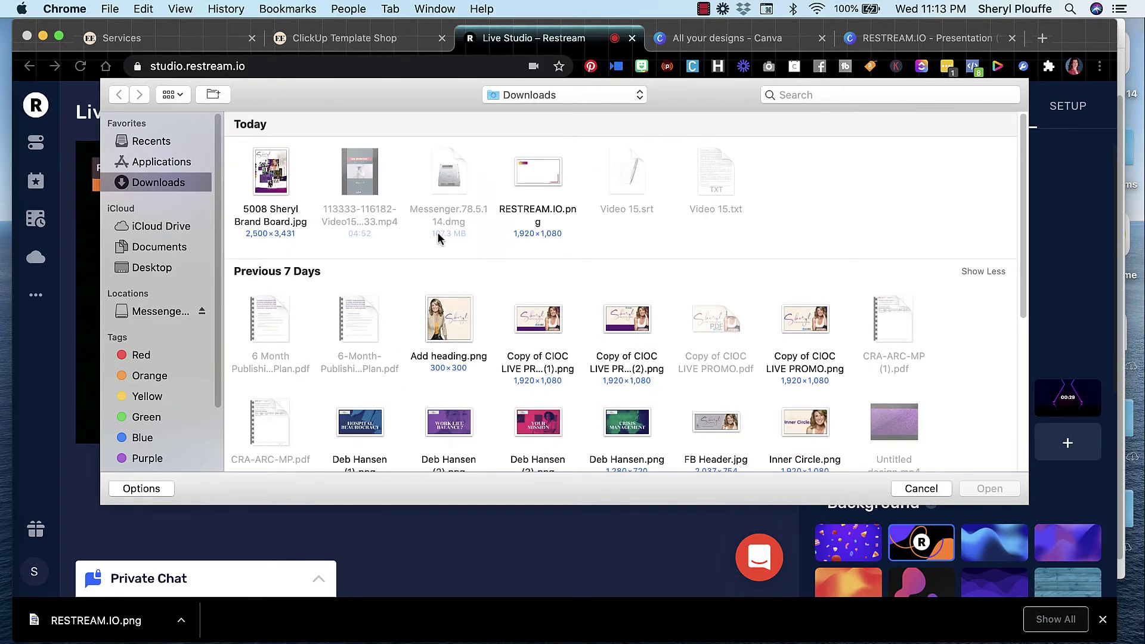
click(520, 171)
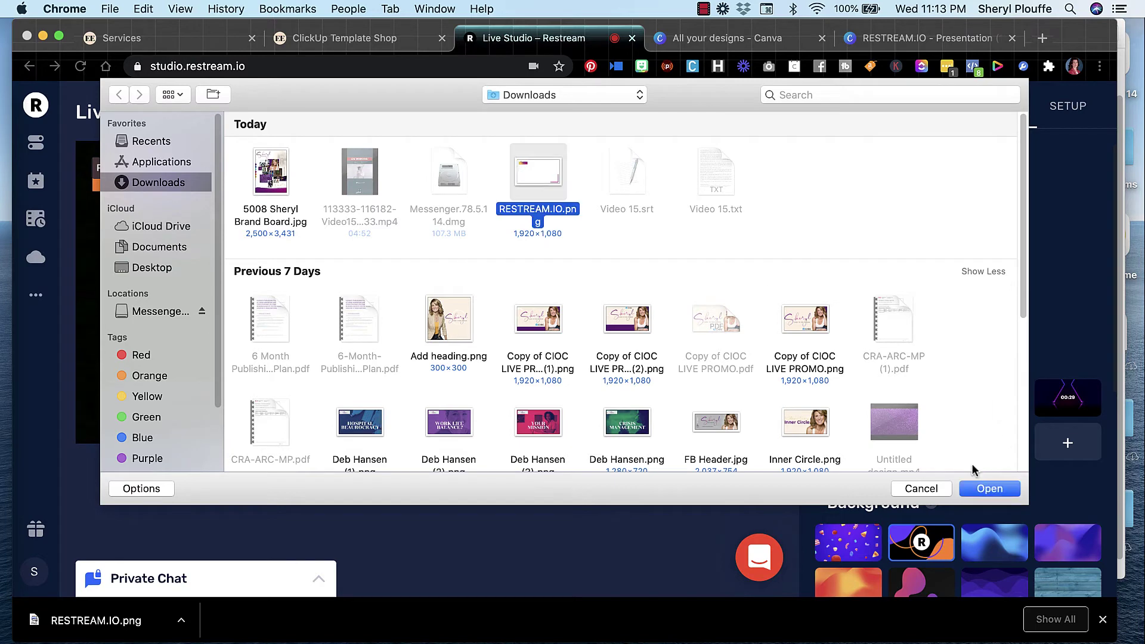
click(982, 488)
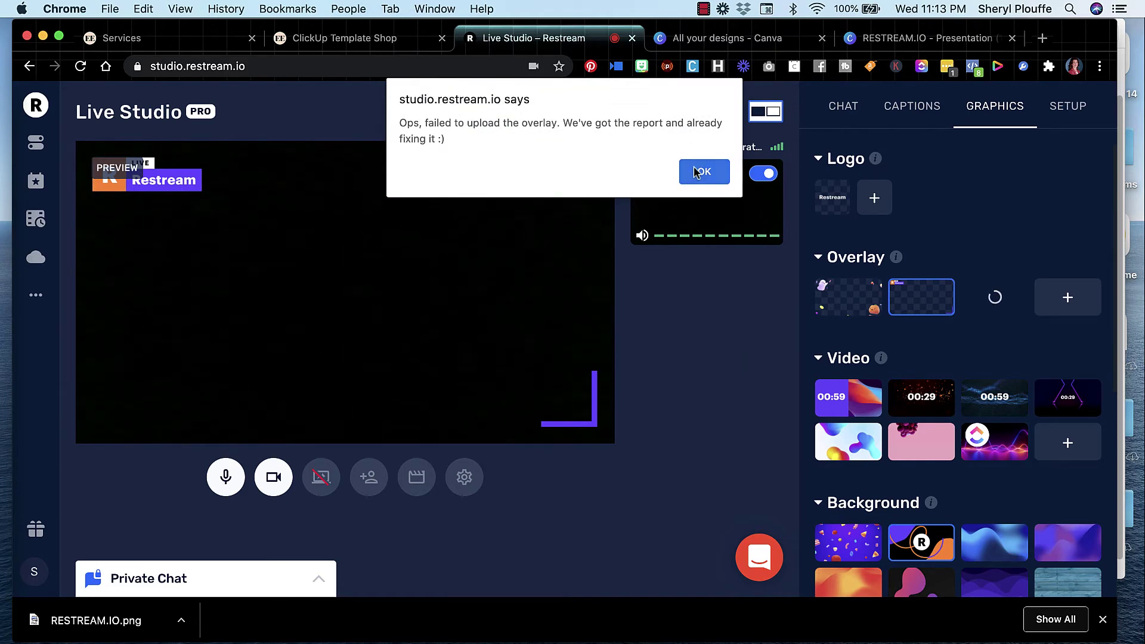
Dismiss the upload failure and upload RESTREAM.IO.png as an overlay again.
click(705, 172)
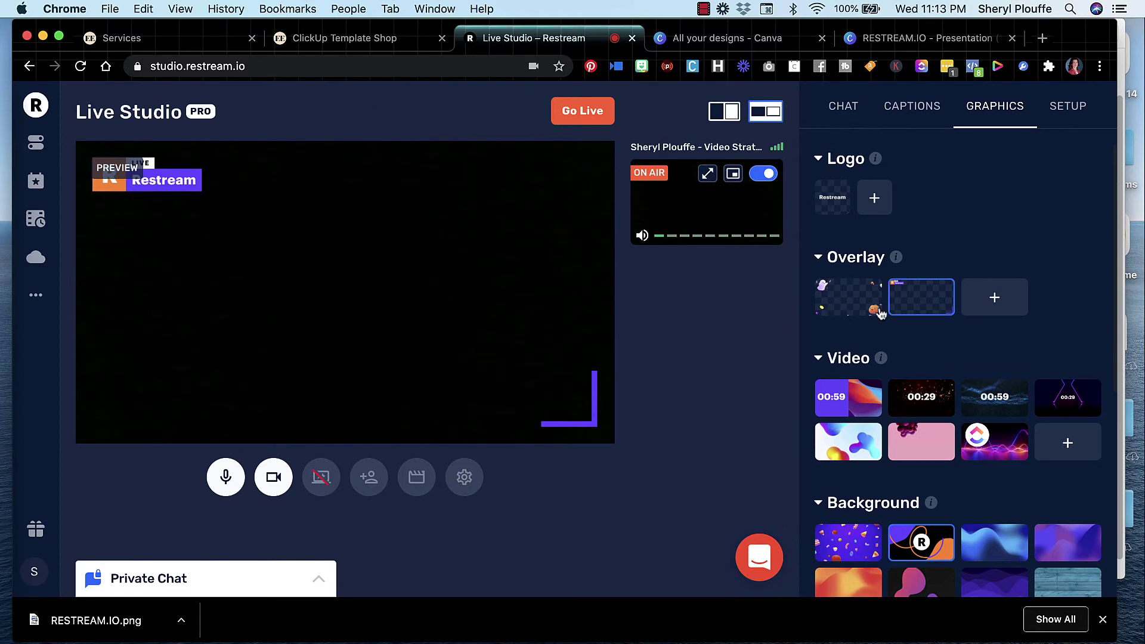
click(995, 296)
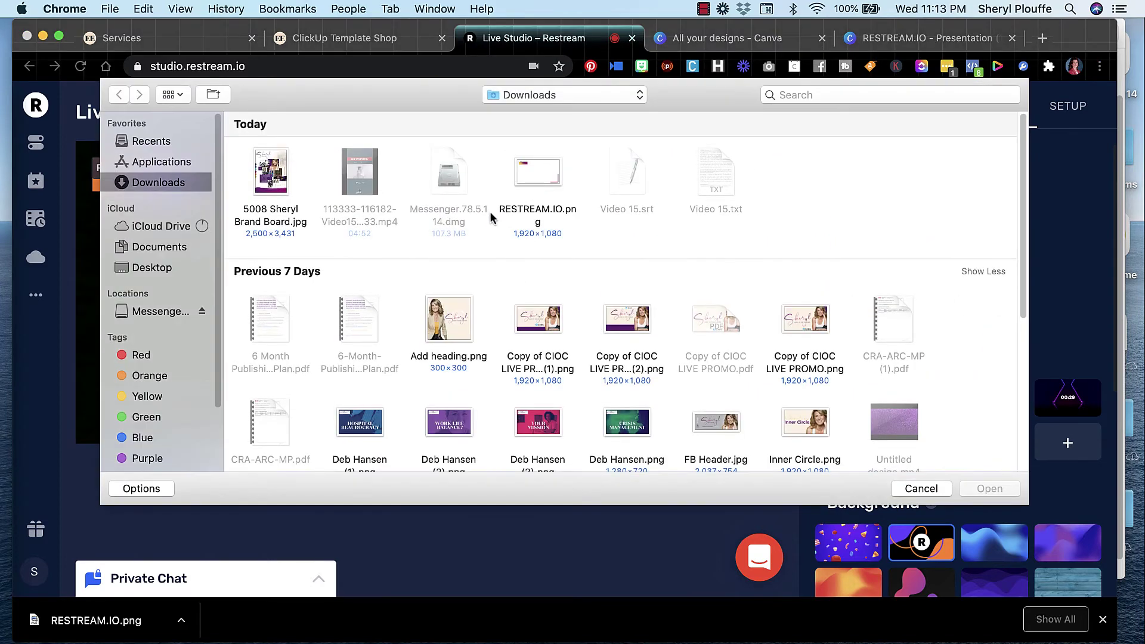
click(539, 171)
click(986, 494)
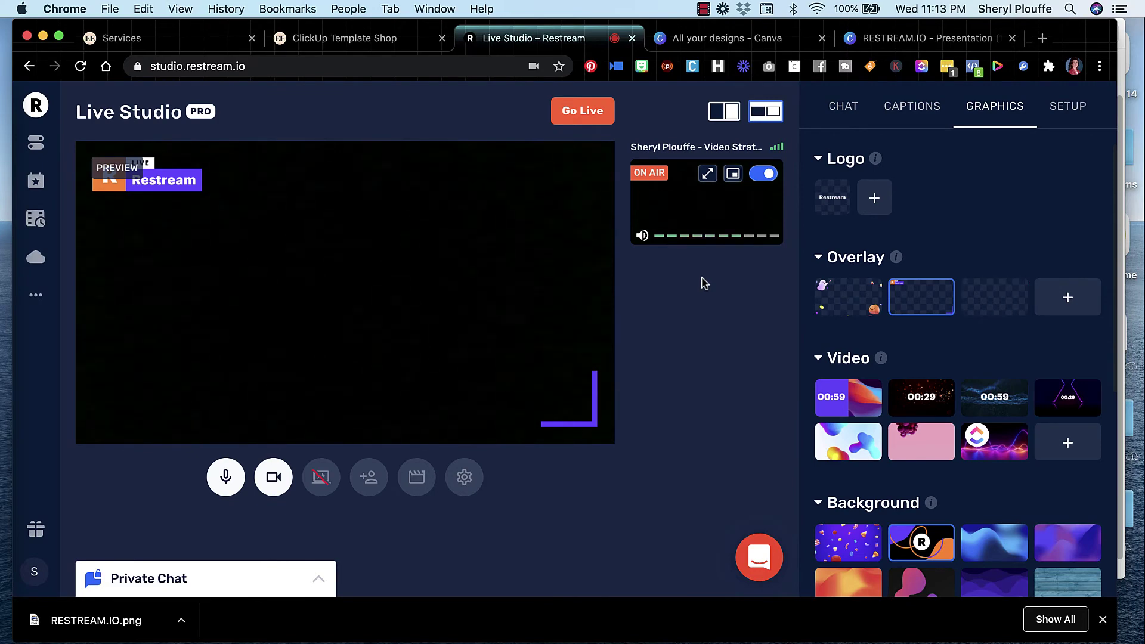
Show the new RESTREAM.IO overlay with its LIVE / ON LOCATION label on the preview.
click(994, 296)
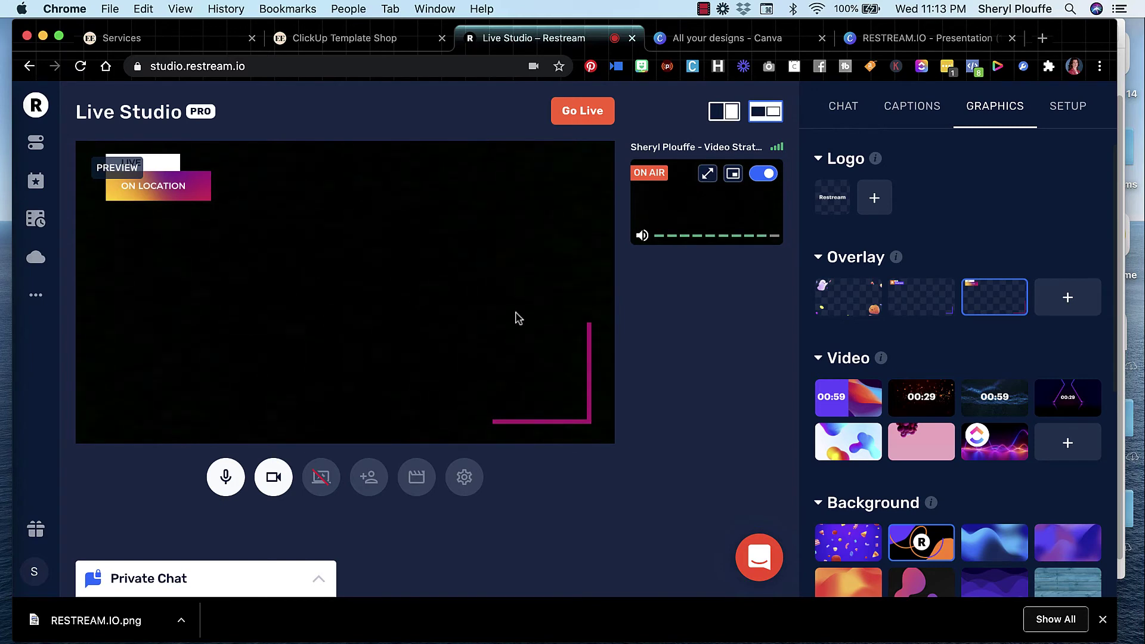
mouse_move(1013, 310)
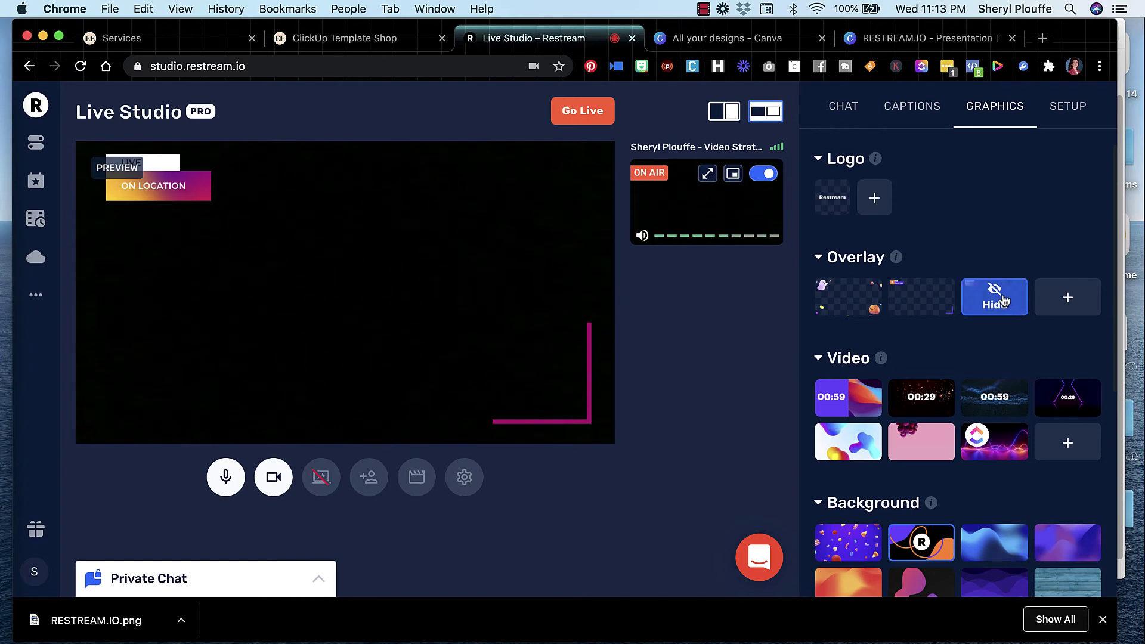
click(995, 293)
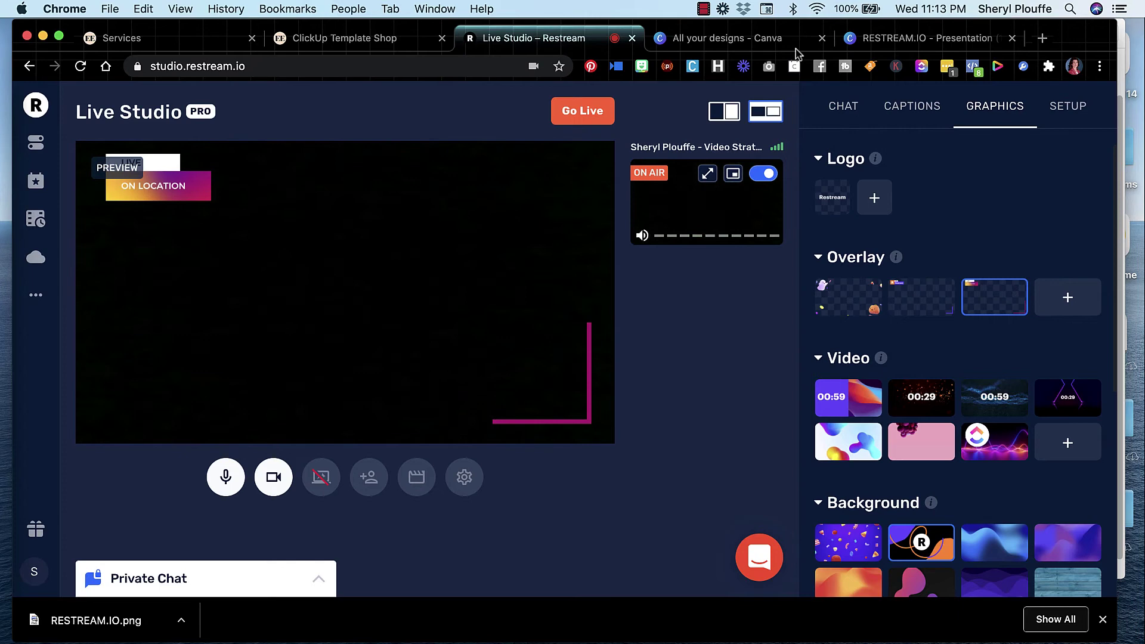
Back in Canva, open the LIVE STREAM OVERLAY design from All your designs.
click(906, 42)
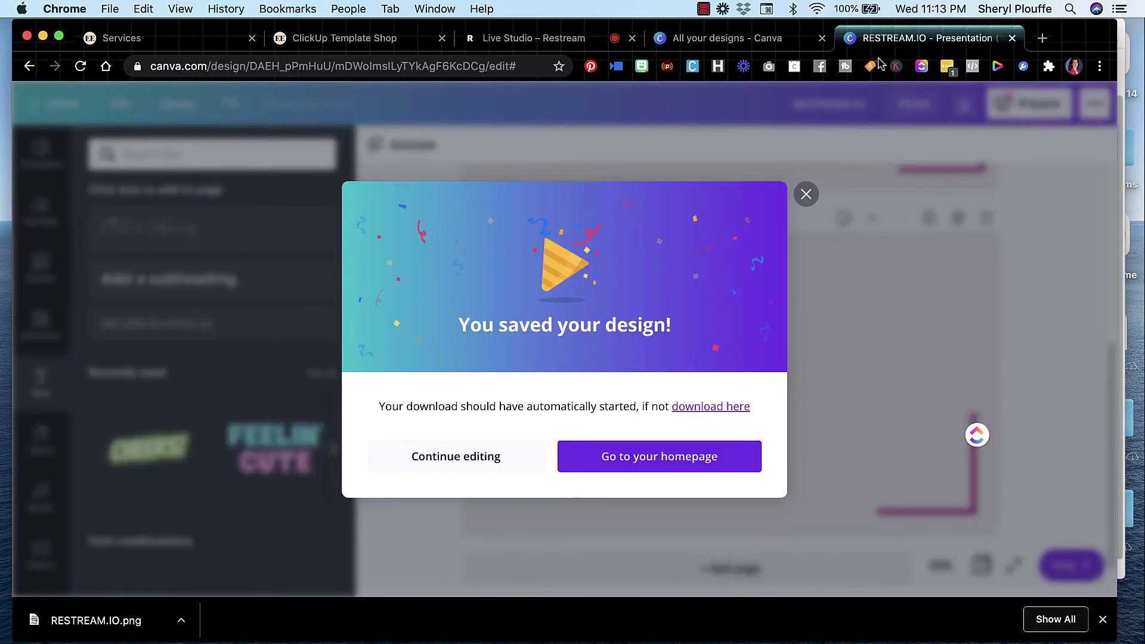
click(806, 194)
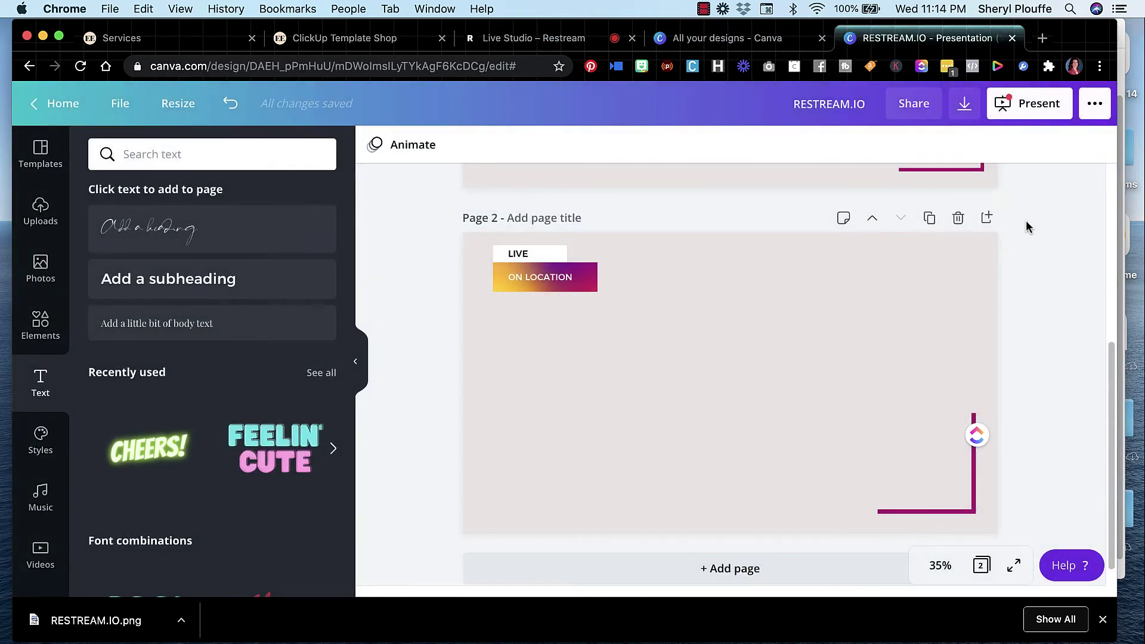
click(53, 102)
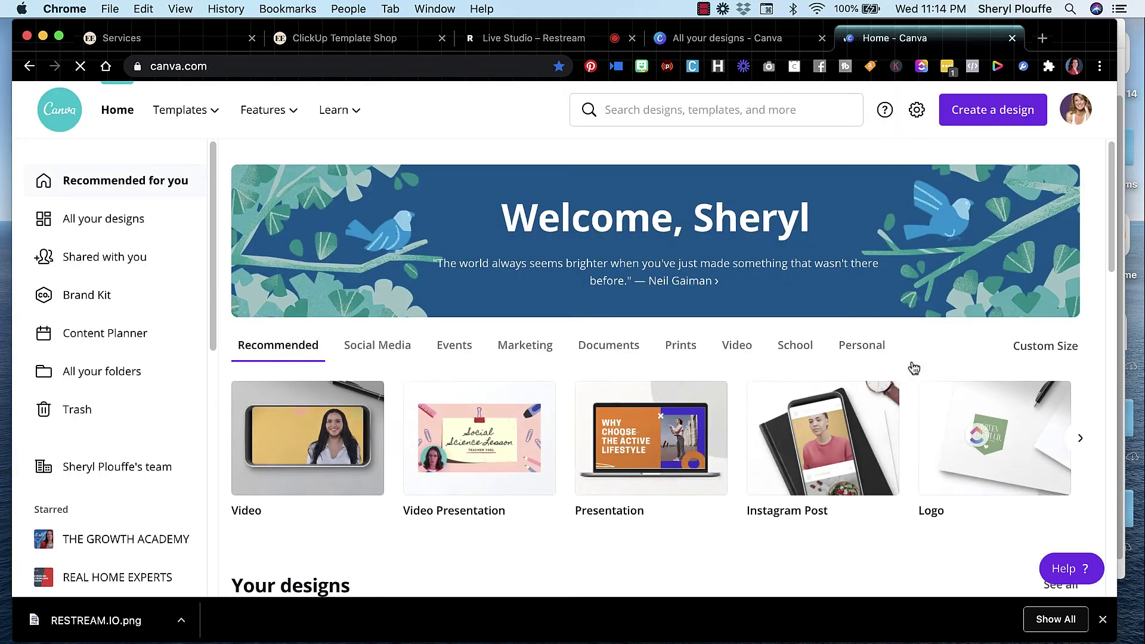
click(115, 229)
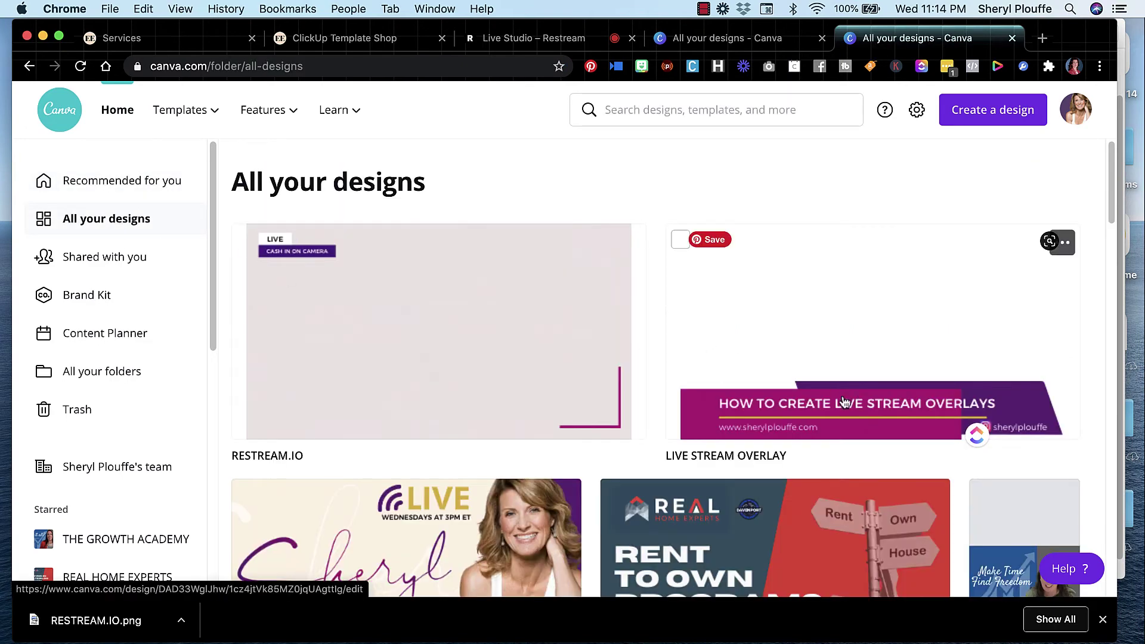
click(863, 321)
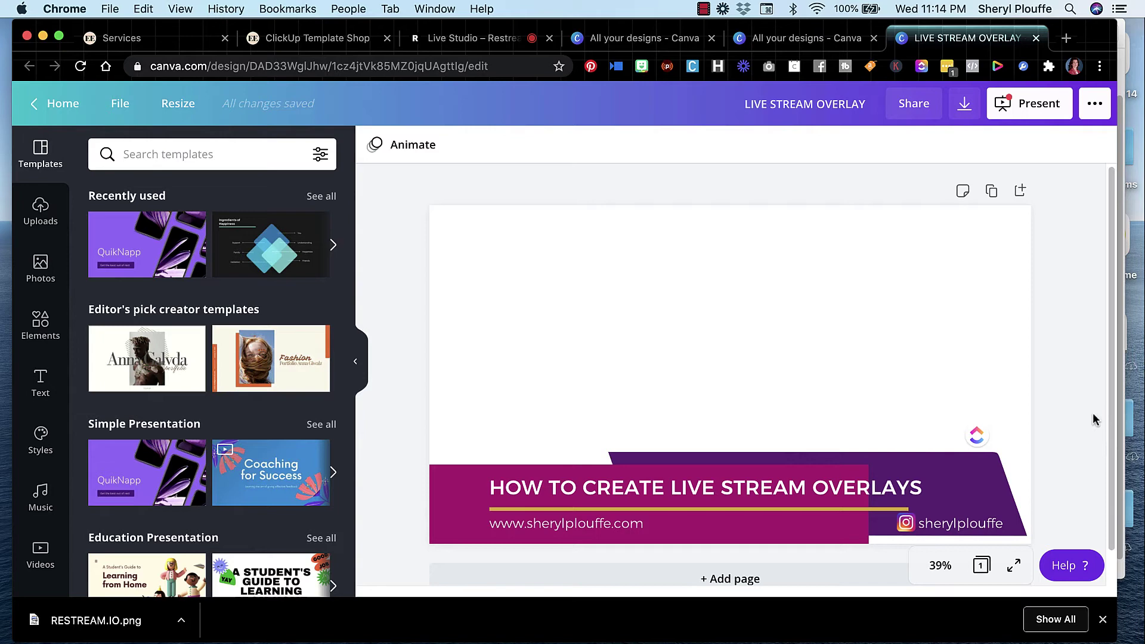
Add a blank second page and place a plain RECTANGLE element on it.
scroll(1090, 415, down, 1)
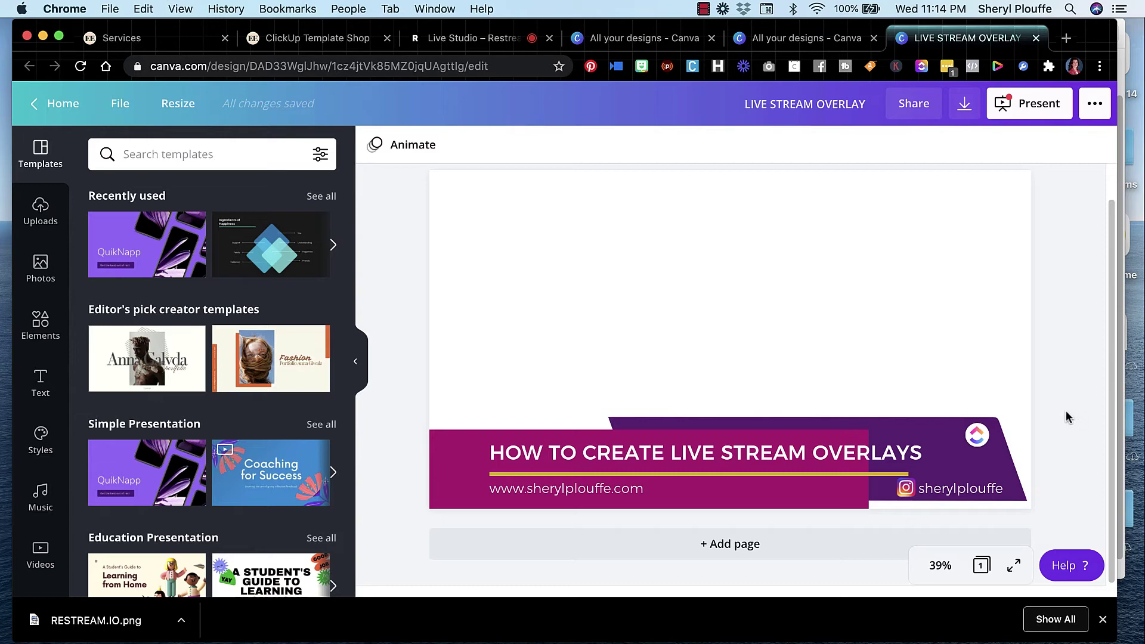
click(796, 550)
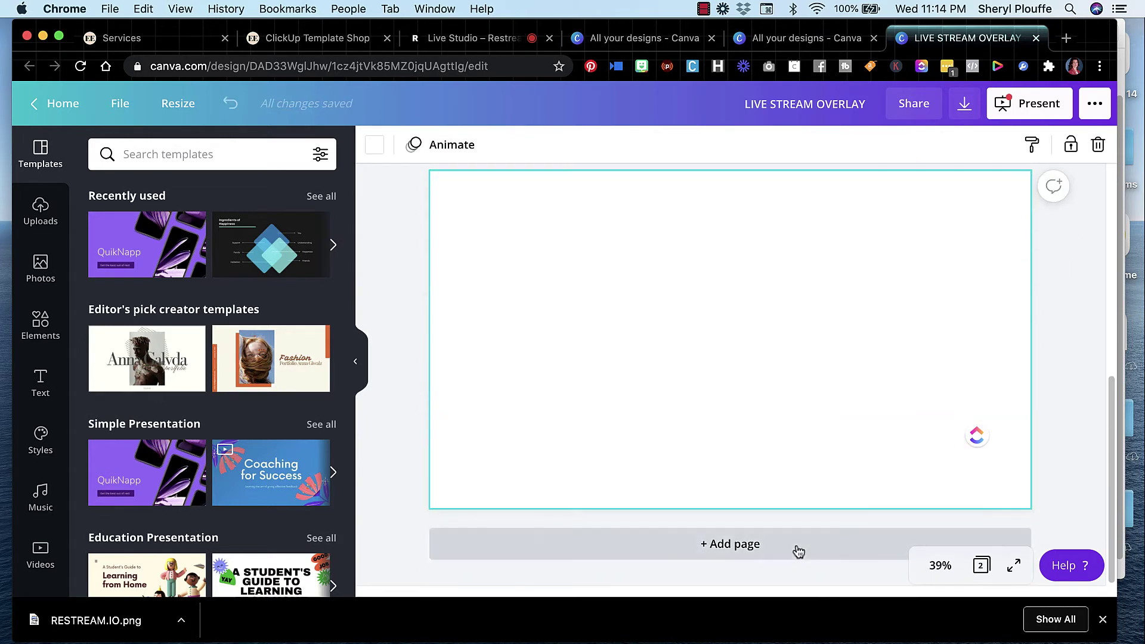
click(40, 322)
click(176, 154)
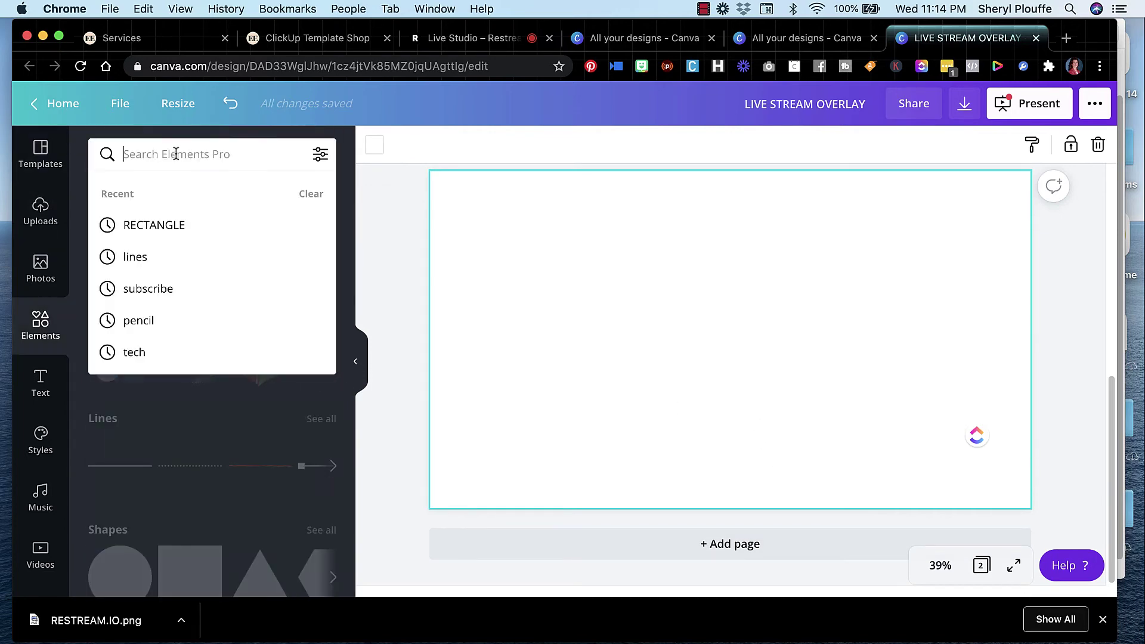
click(178, 224)
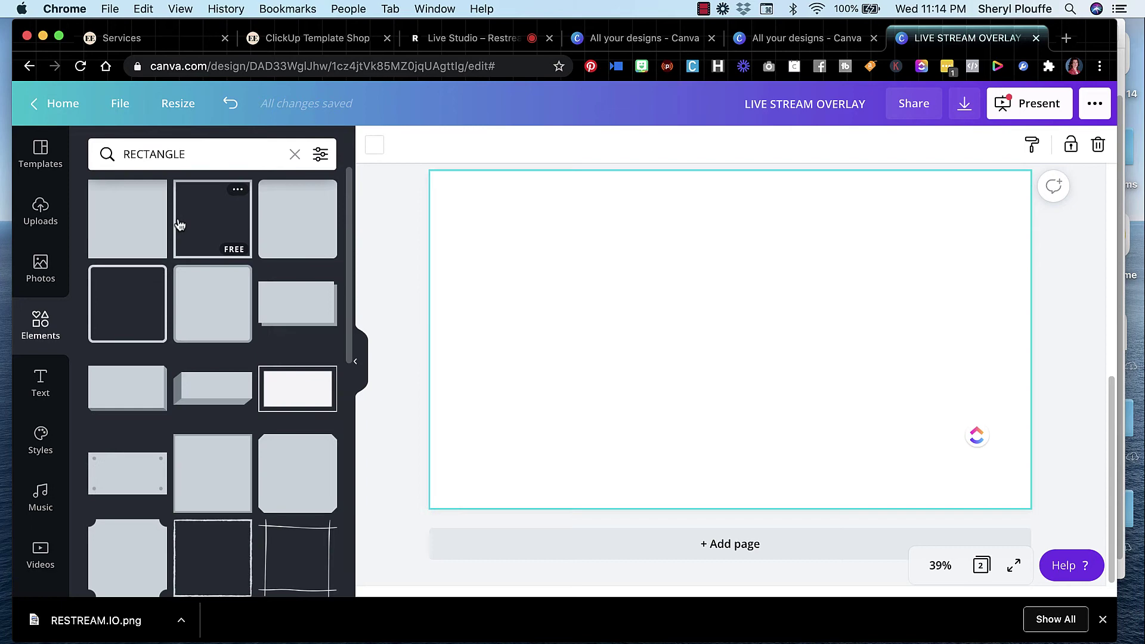
scroll(217, 356, down, 5)
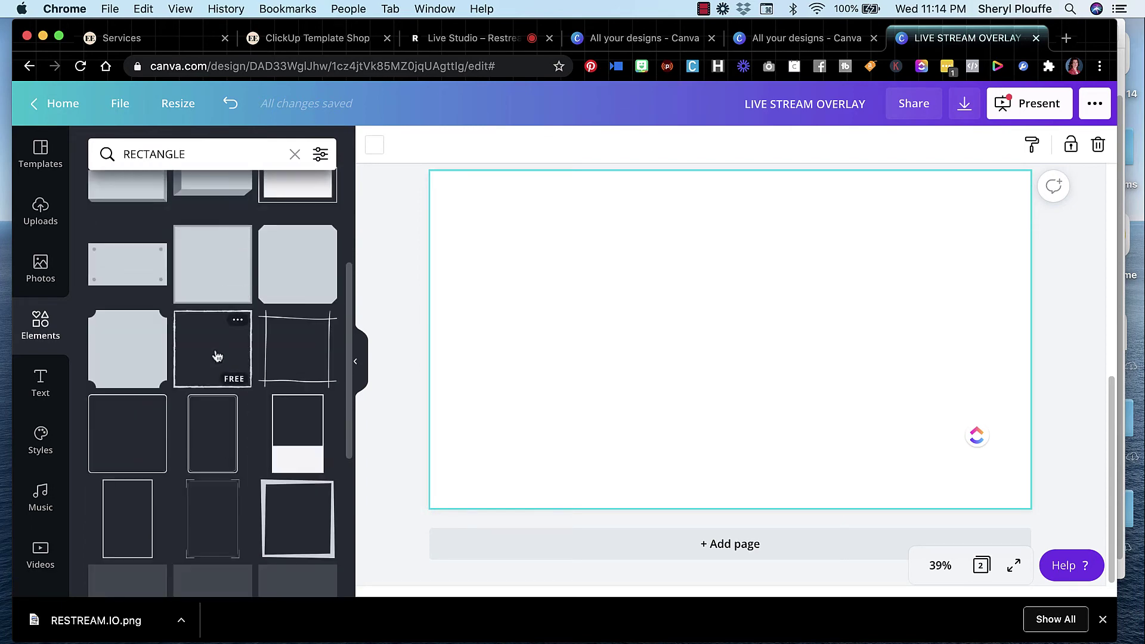
scroll(217, 356, up, 5)
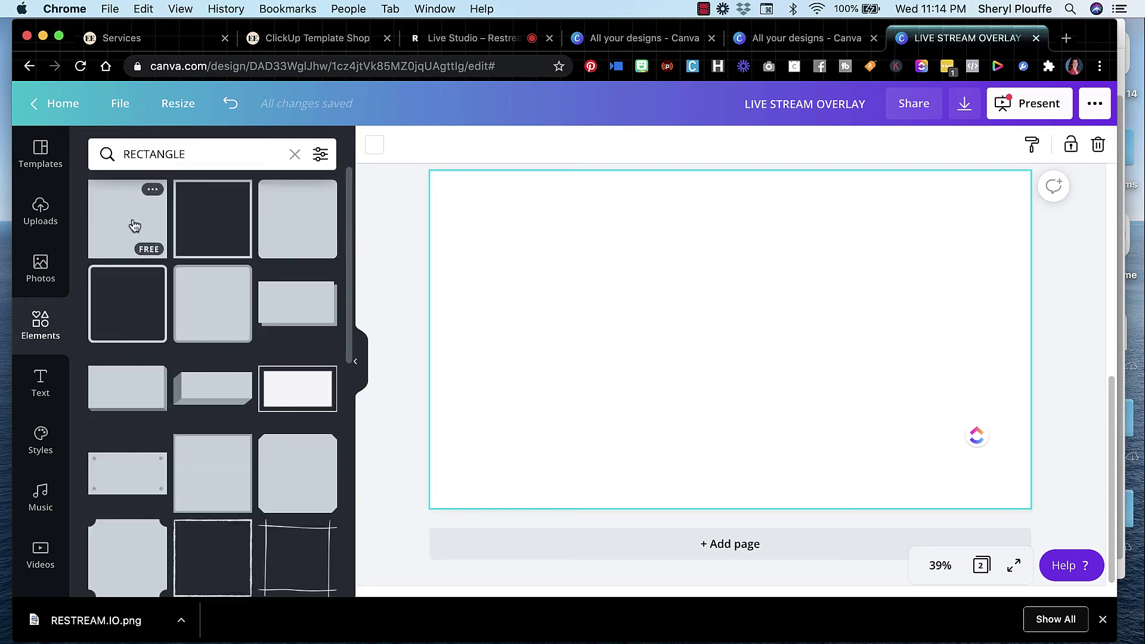
click(130, 225)
Resize the red rectangle into a wide bar along the page's bottom-left edge.
drag(726, 252, 729, 382)
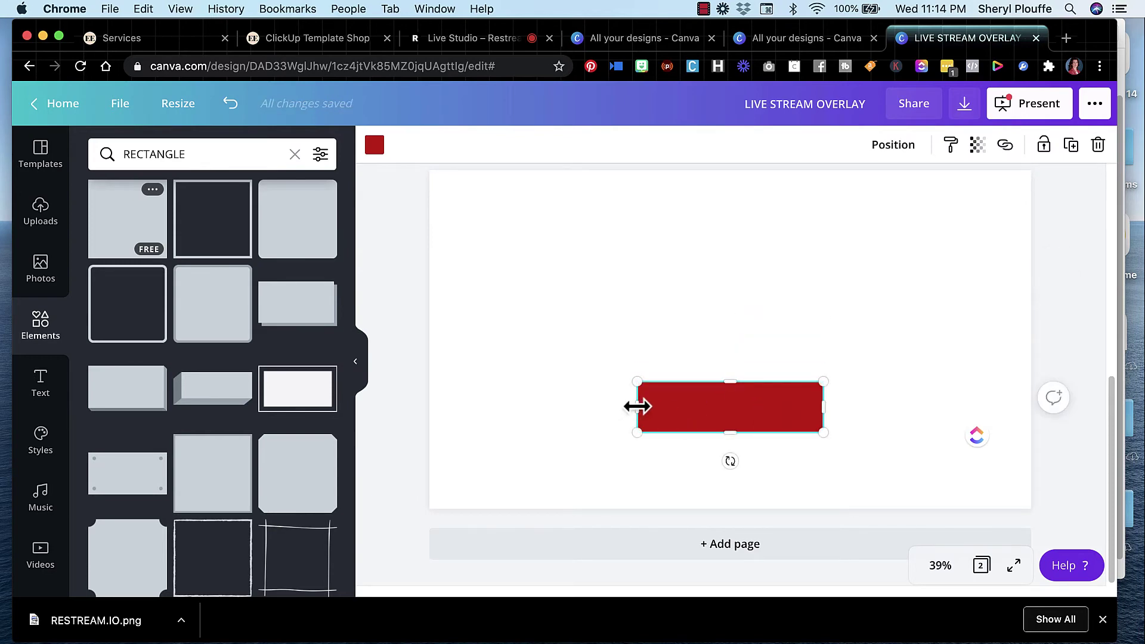
drag(638, 407, 529, 480)
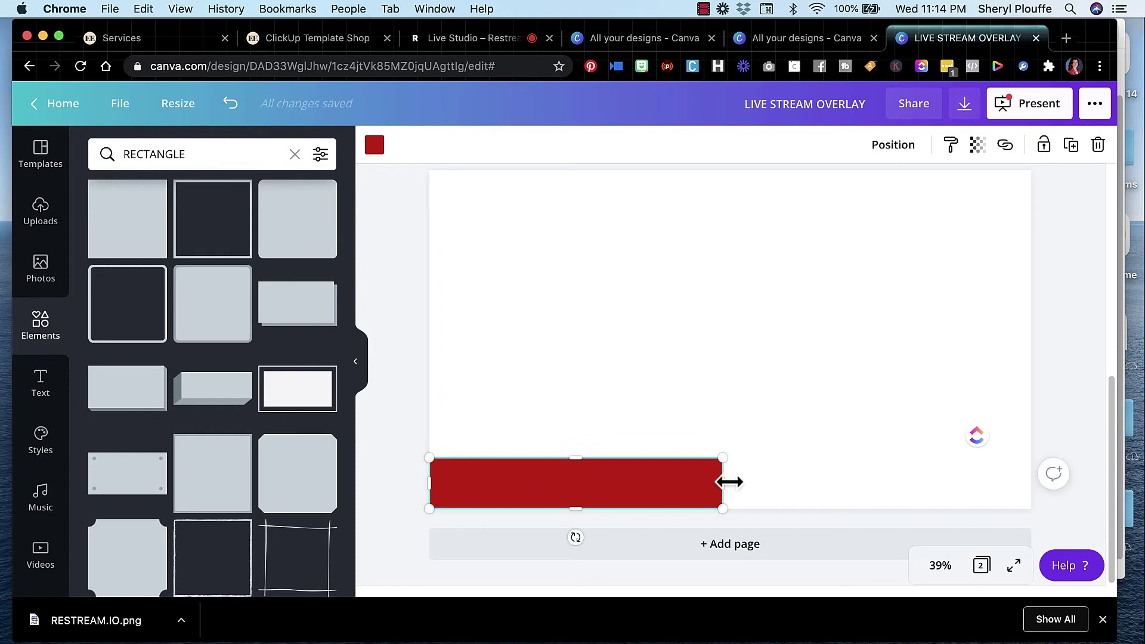
drag(729, 482, 861, 485)
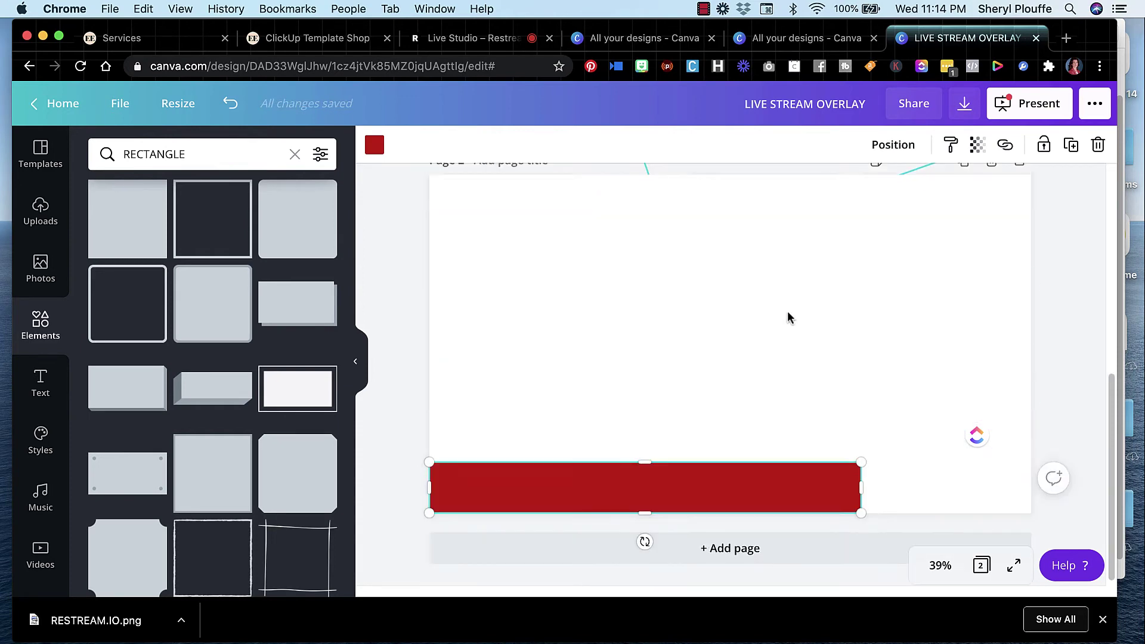
drag(650, 464, 710, 446)
drag(865, 474, 883, 476)
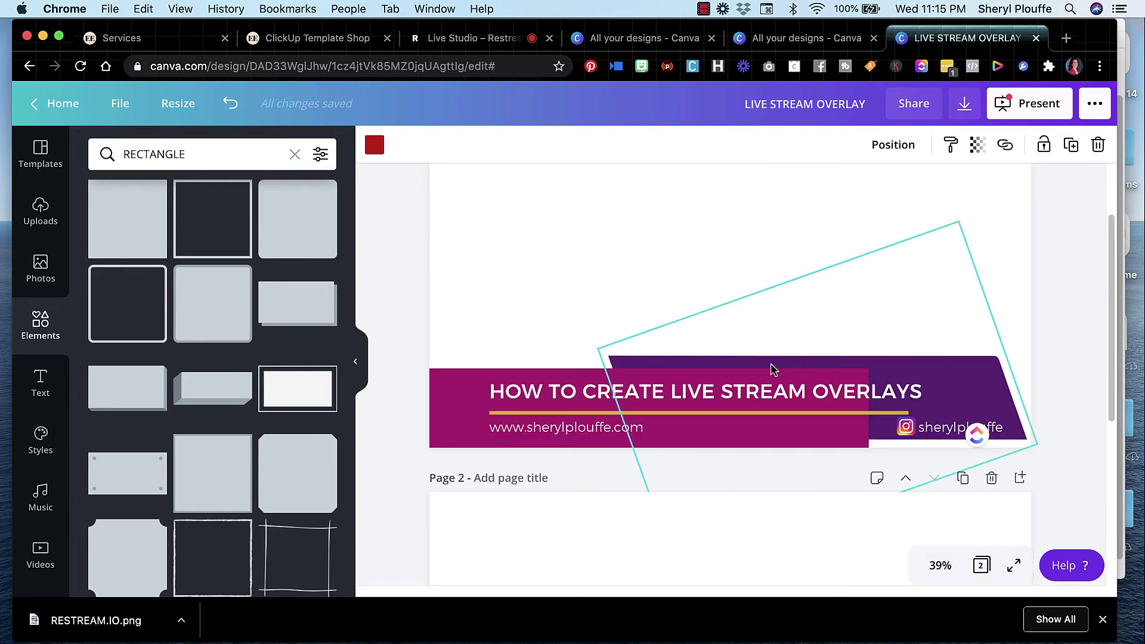
scroll(771, 370, down, 5)
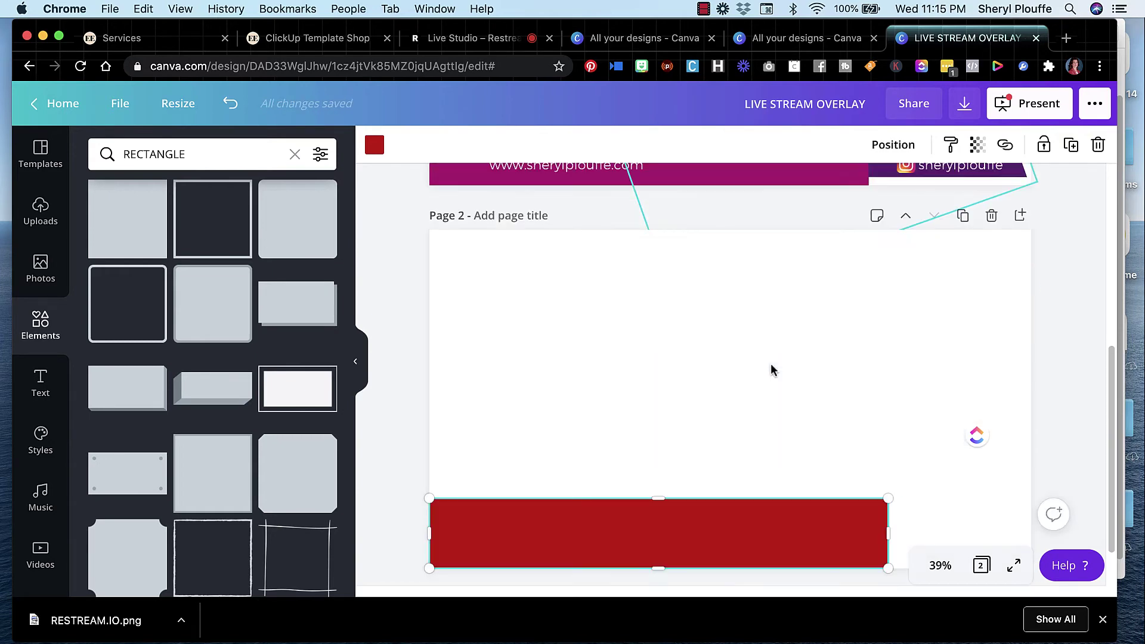
Search elements for LINE, add a solid gold line, and place it on the bar.
click(217, 159)
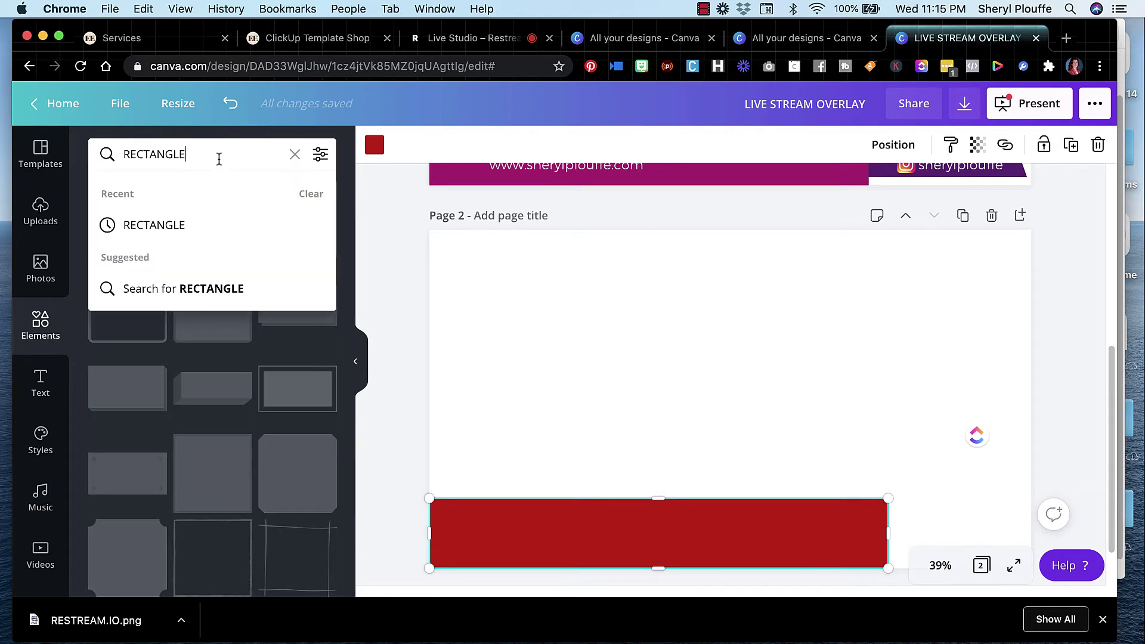
key(super+a)
text(IN)
key(BackSpace)
key(BackSpace)
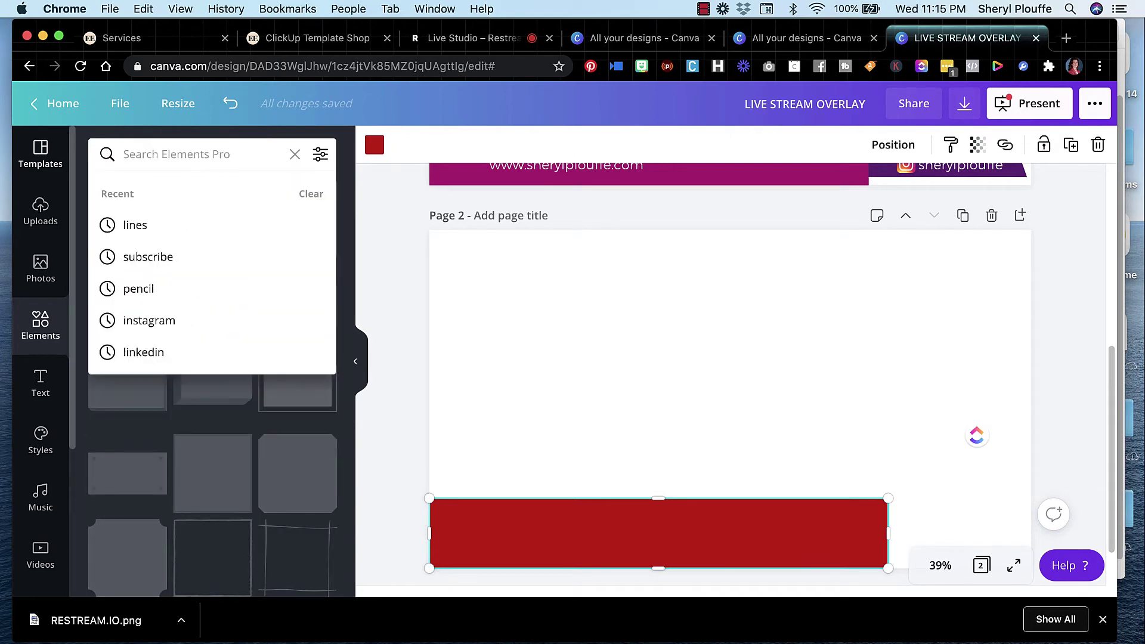
text(LINE)
click(141, 231)
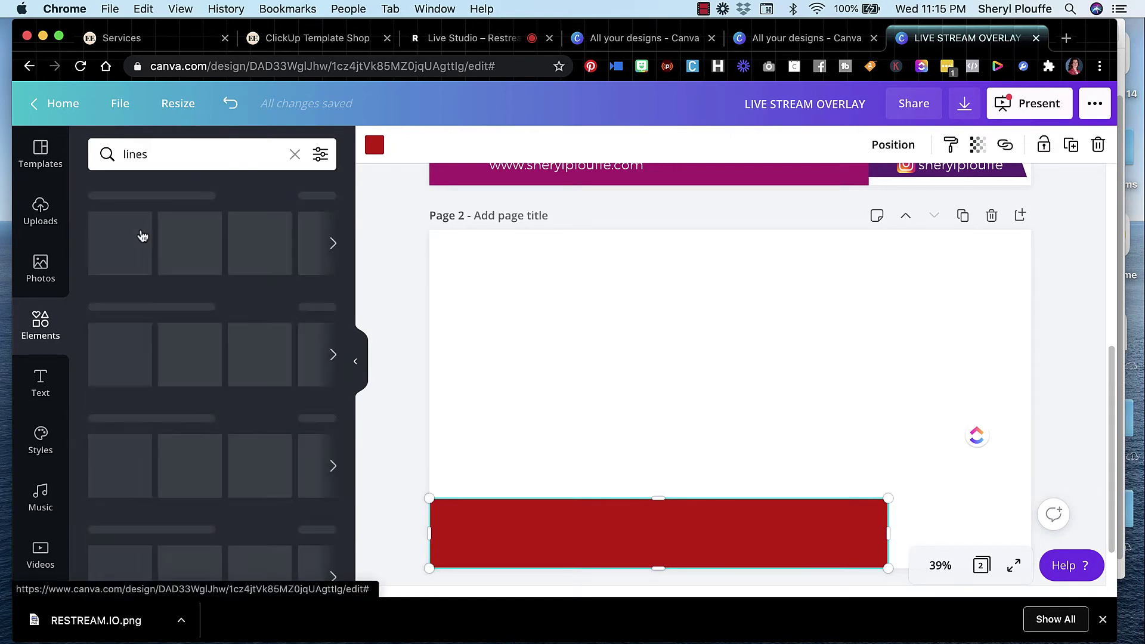
click(105, 233)
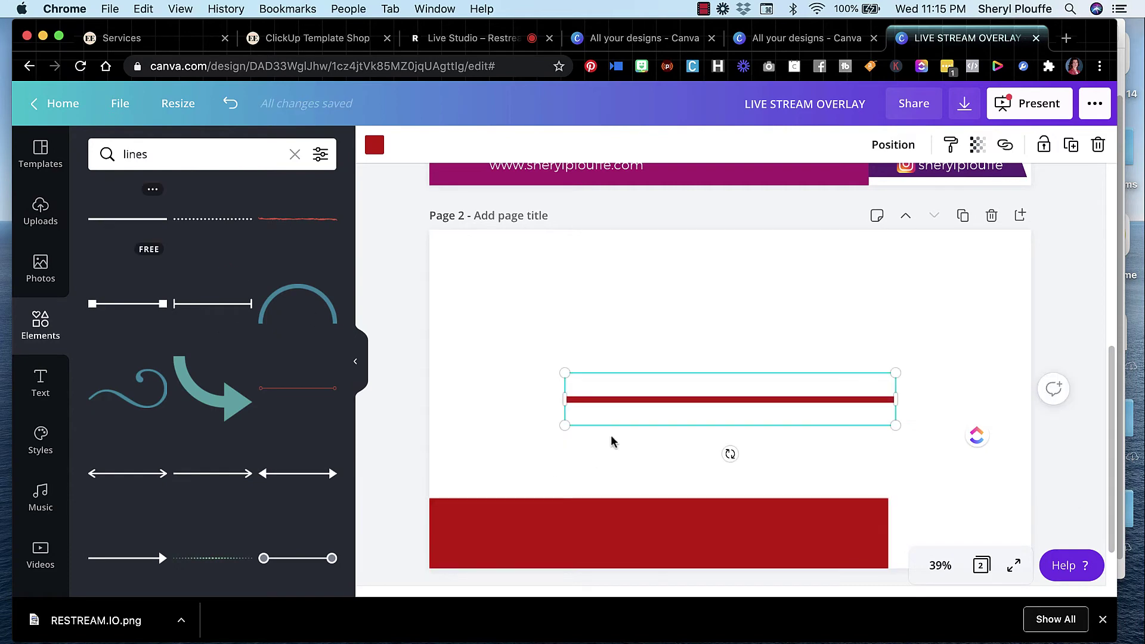
click(373, 145)
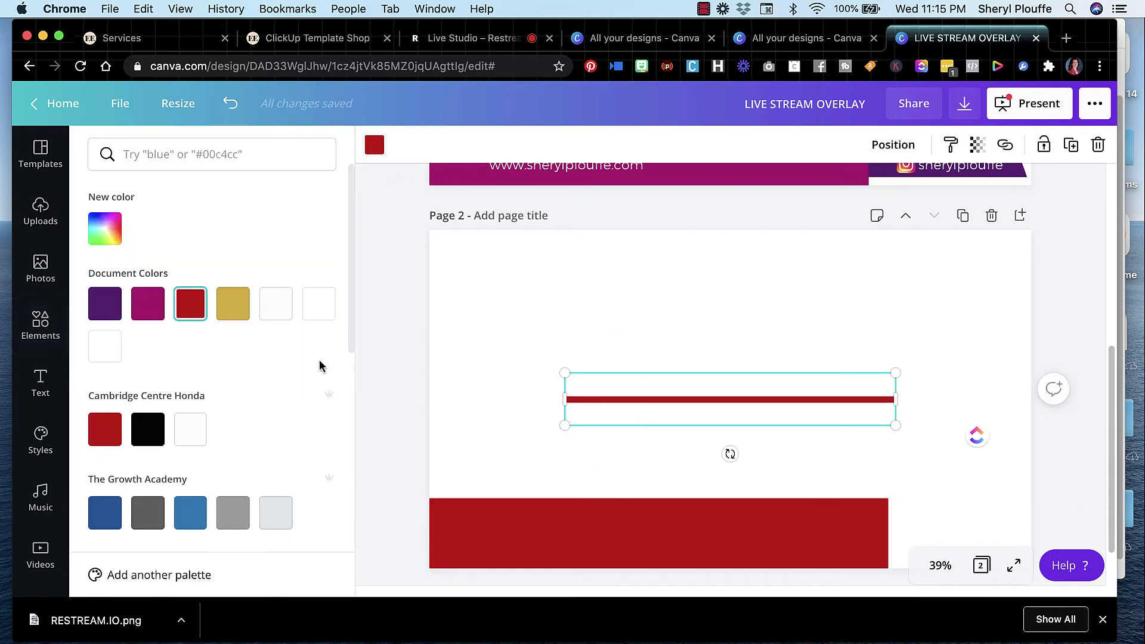
click(232, 306)
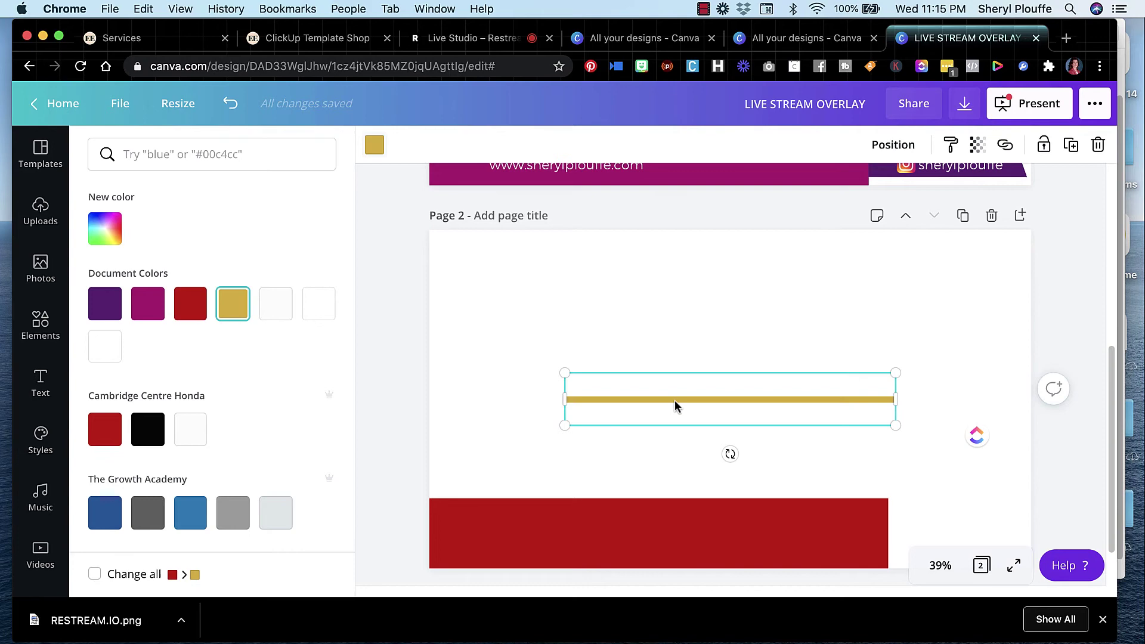
drag(674, 405, 587, 539)
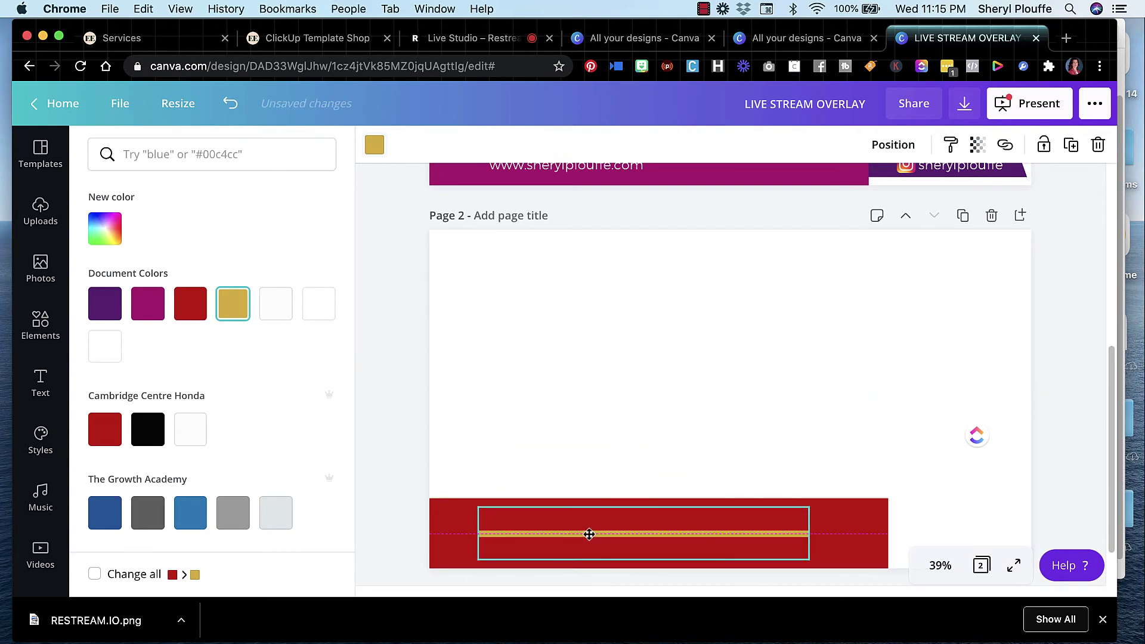
Recolour the bar magenta and stretch the gold line across most of its width.
click(872, 534)
click(375, 154)
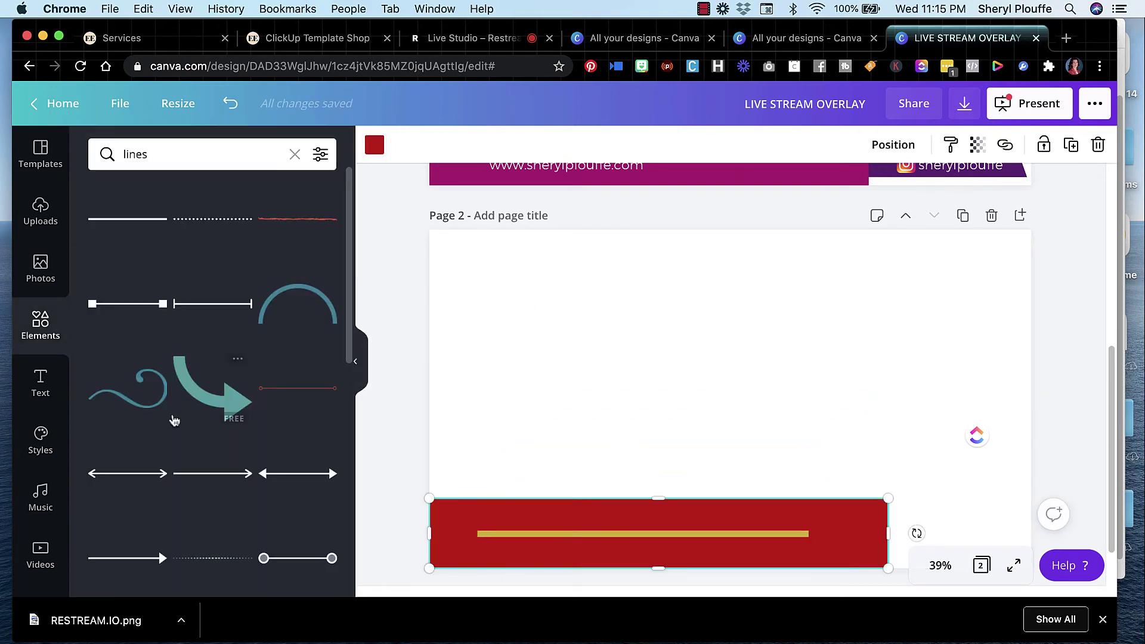
click(374, 152)
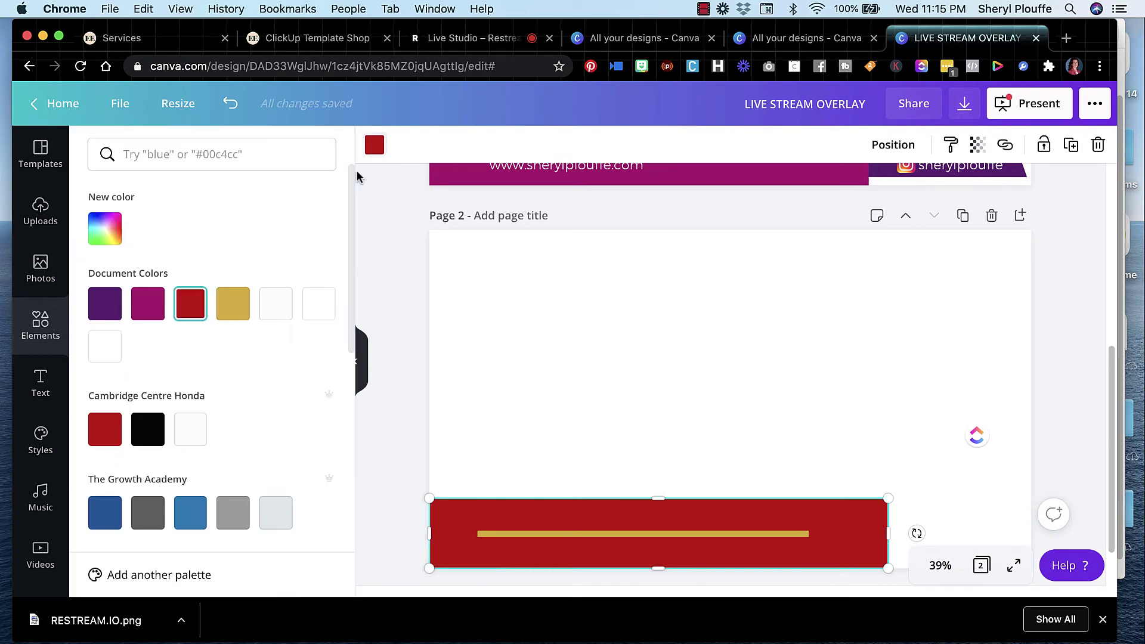
click(148, 305)
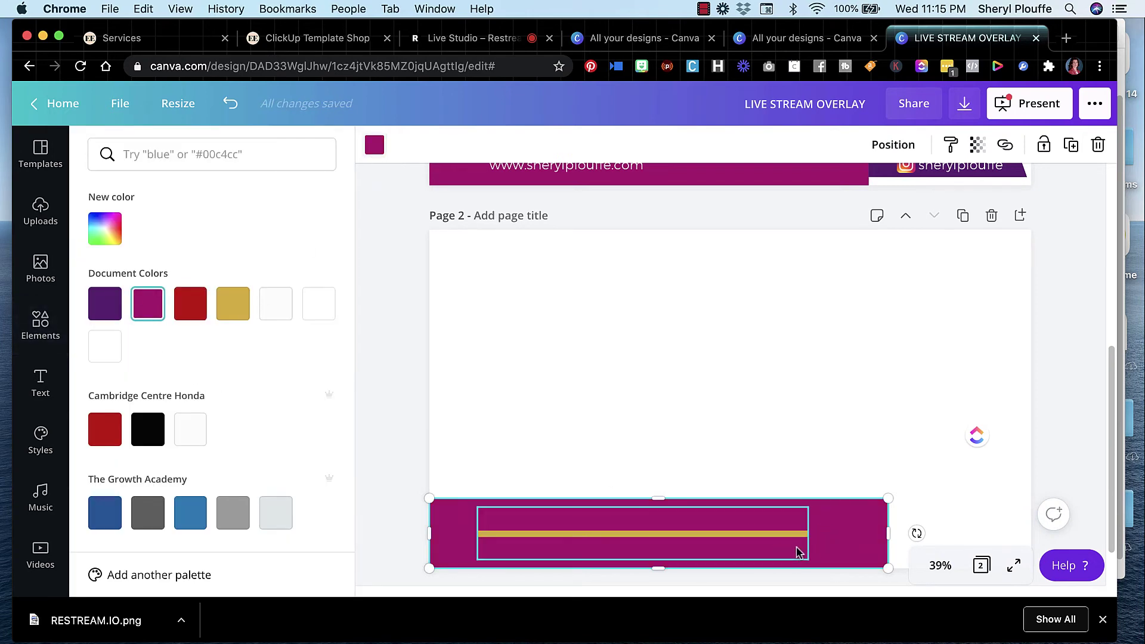
scroll(800, 548, up, 5)
scroll(770, 525, down, 7)
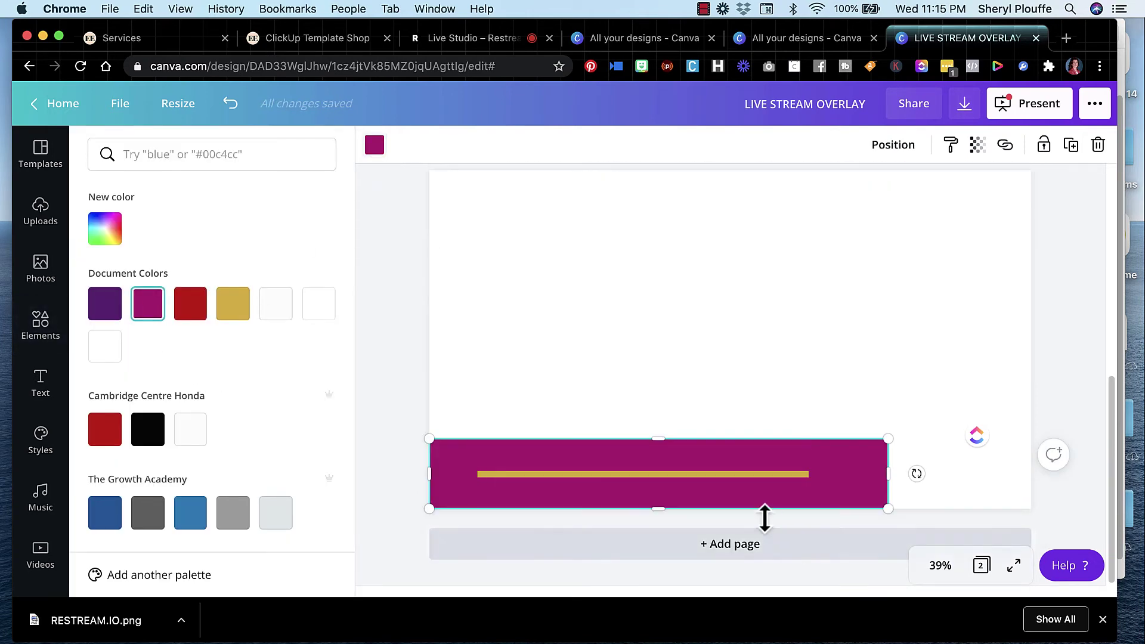
click(778, 484)
drag(810, 474, 863, 461)
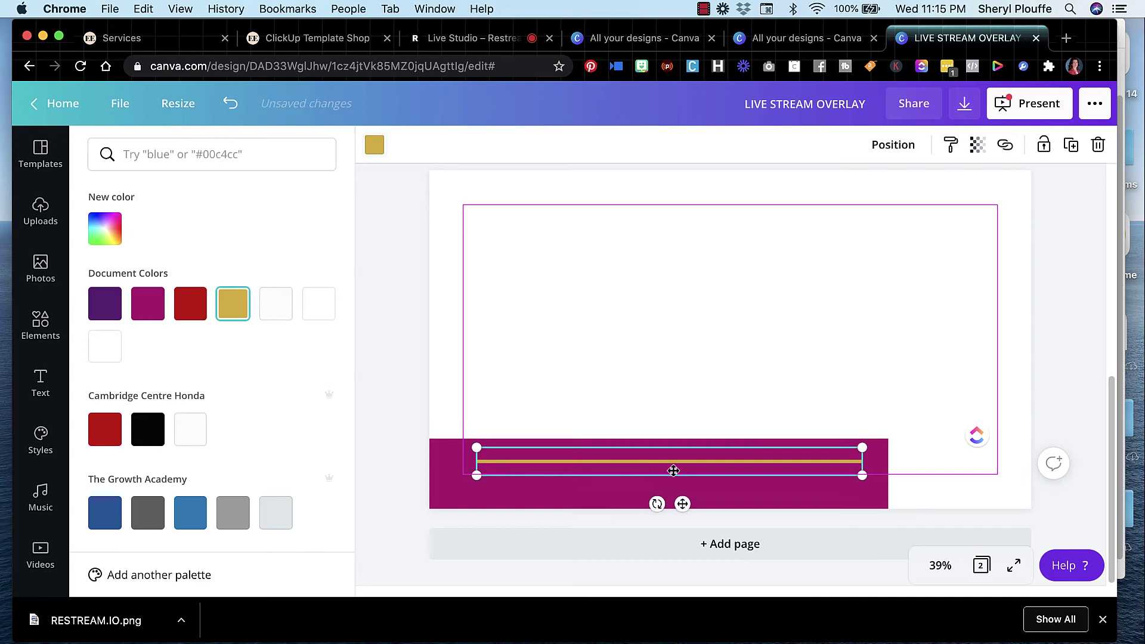
drag(673, 470, 663, 483)
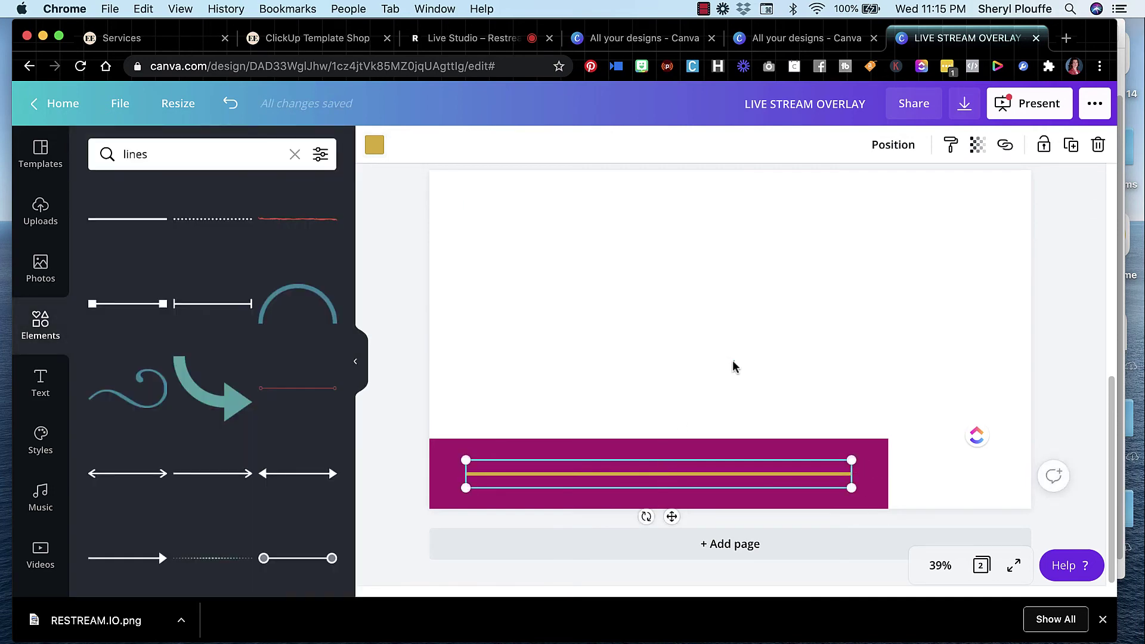
Search the elements library for 'rect' to list rectangle shapes.
click(734, 367)
scroll(733, 366, up, 5)
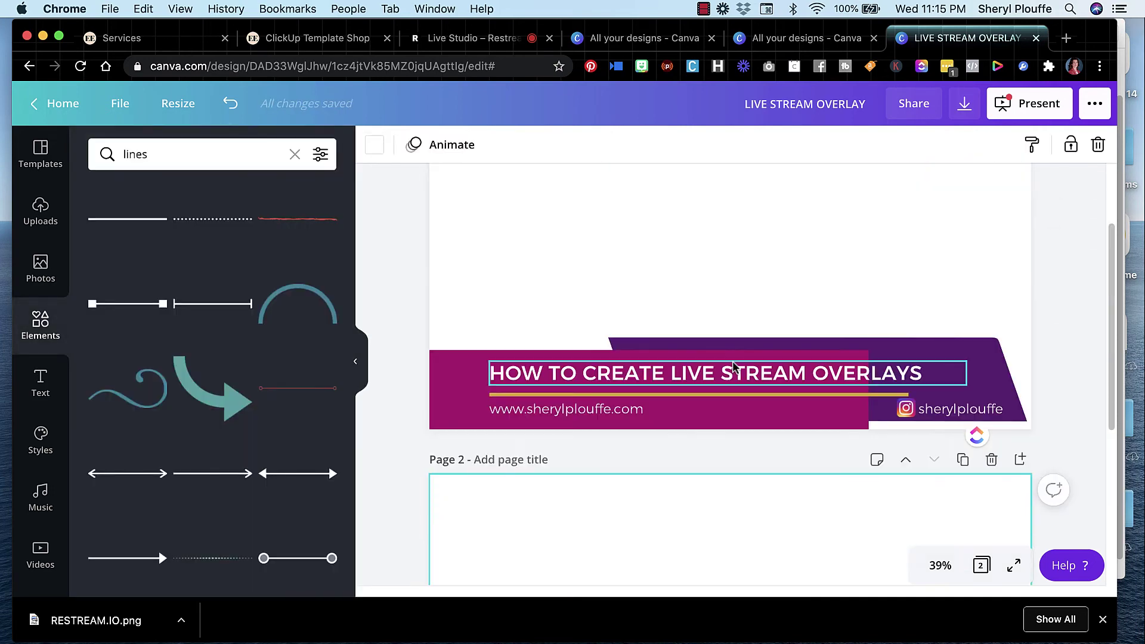
scroll(734, 367, down, 1)
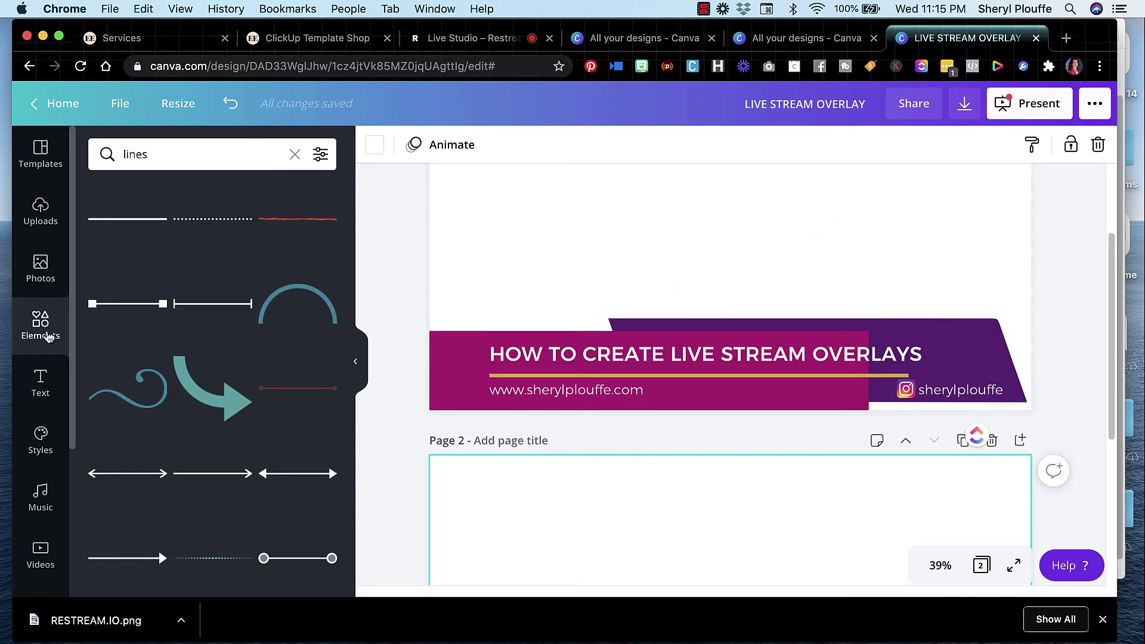
click(45, 331)
click(199, 154)
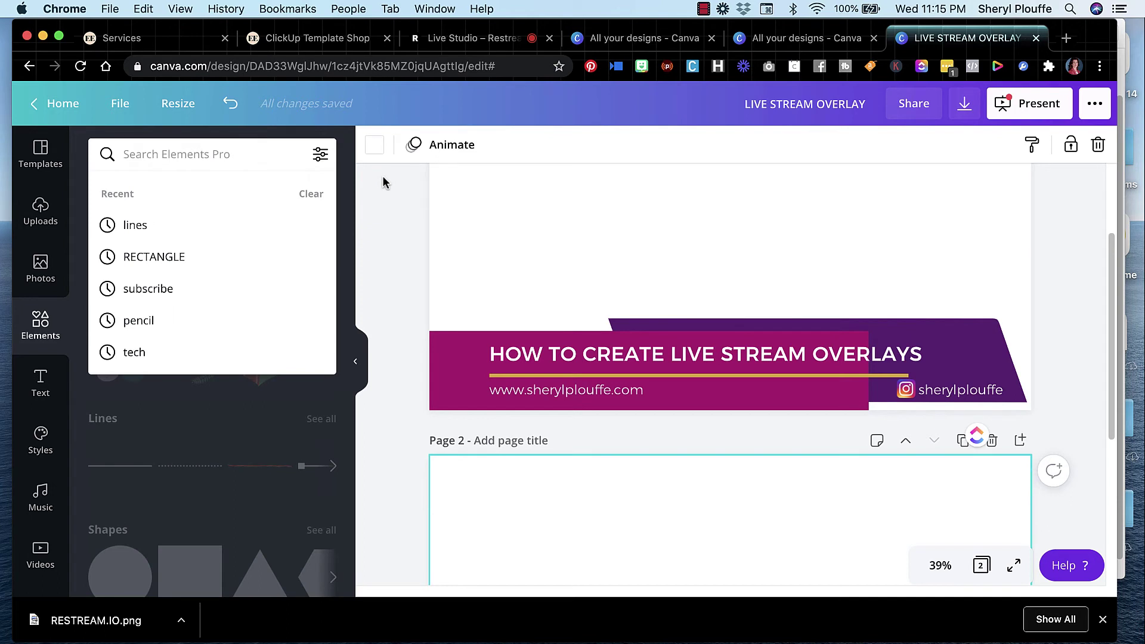
text(rect)
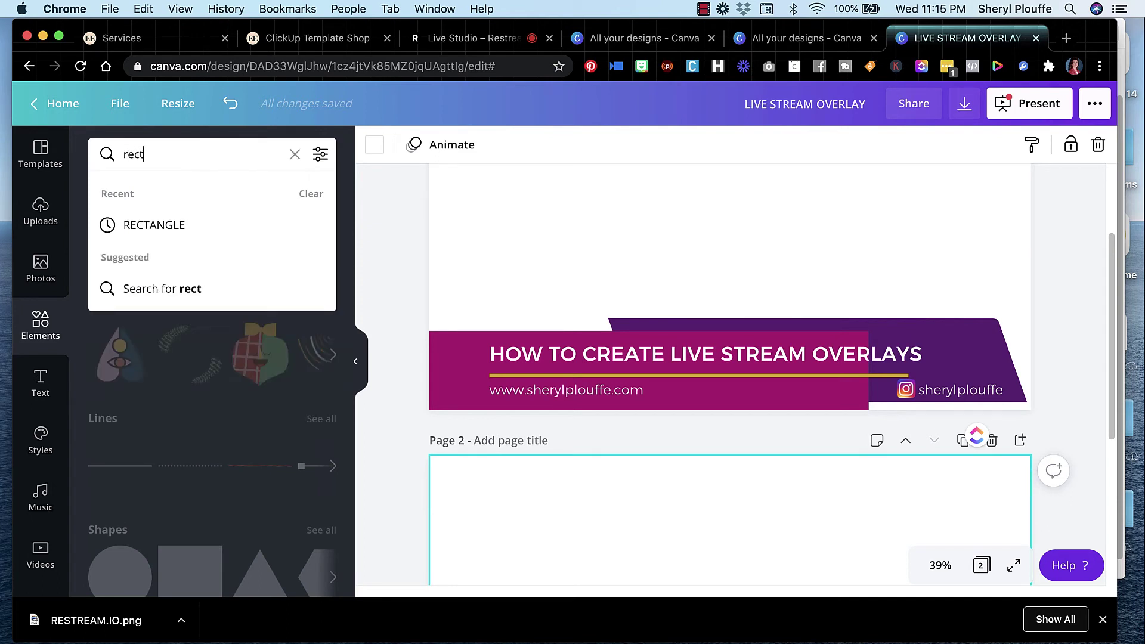
click(179, 225)
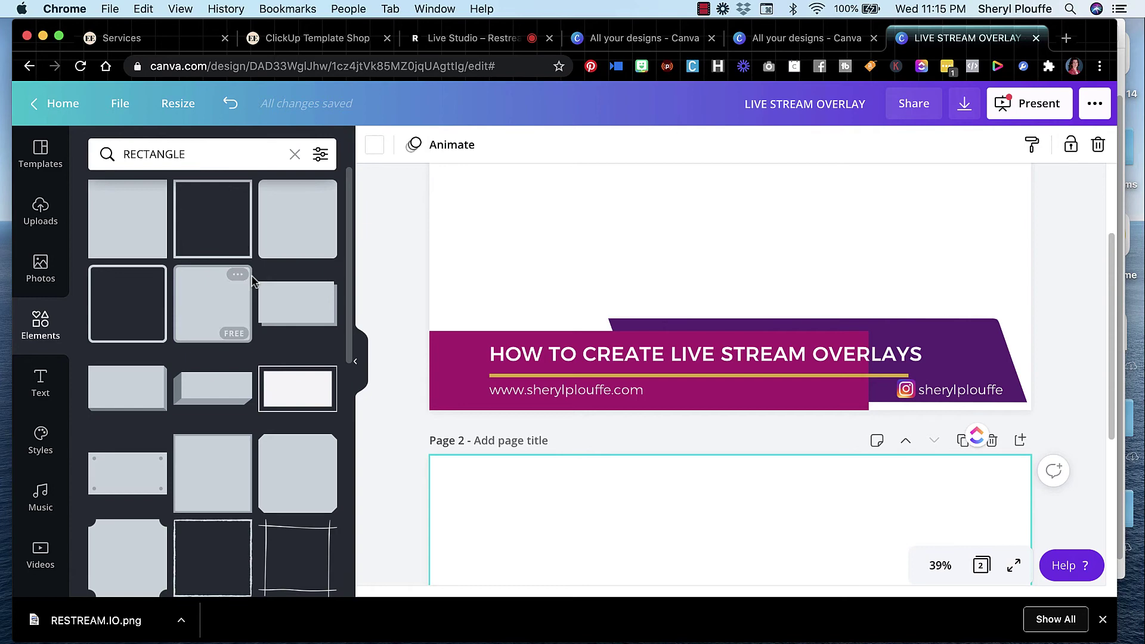
Scroll through the rectangle shape results.
scroll(252, 281, down, 15)
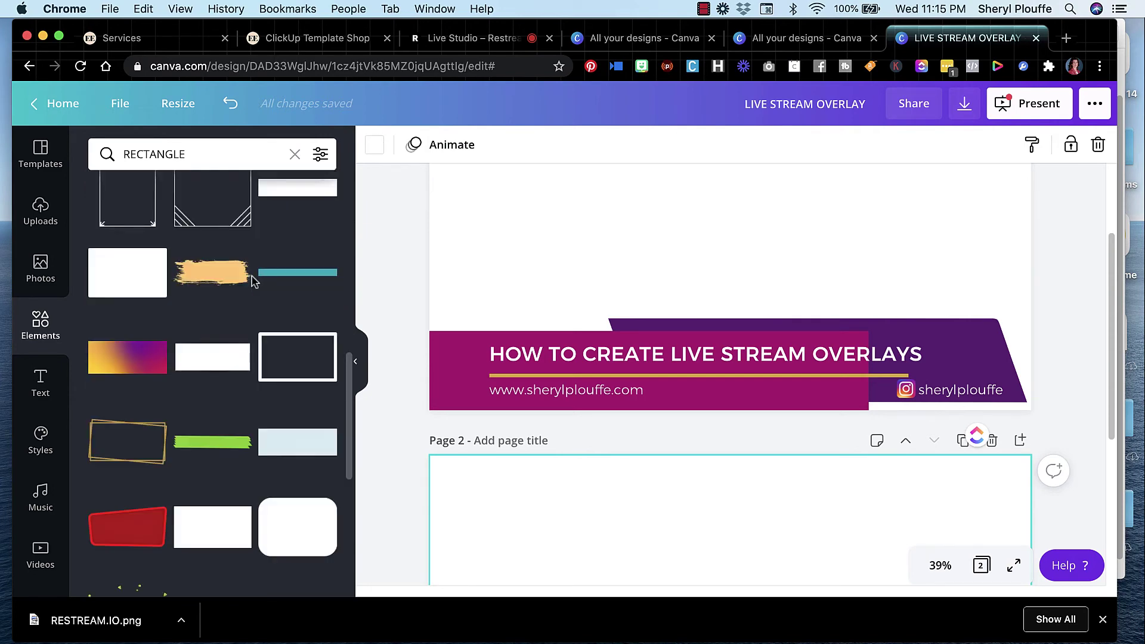
scroll(252, 280, down, 5)
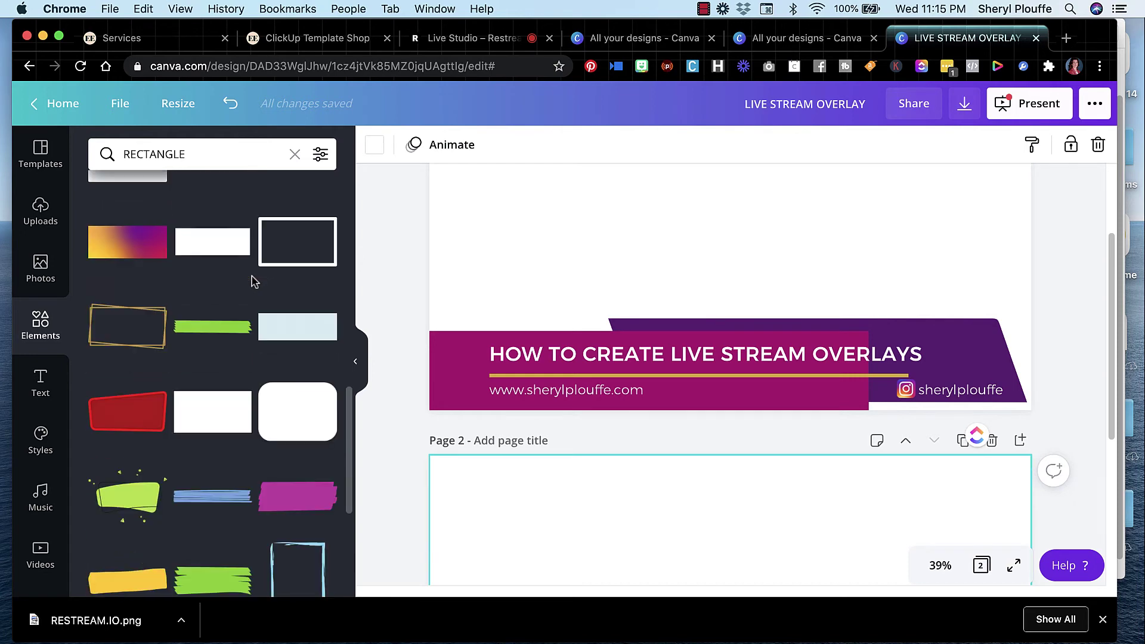
scroll(252, 280, down, 4)
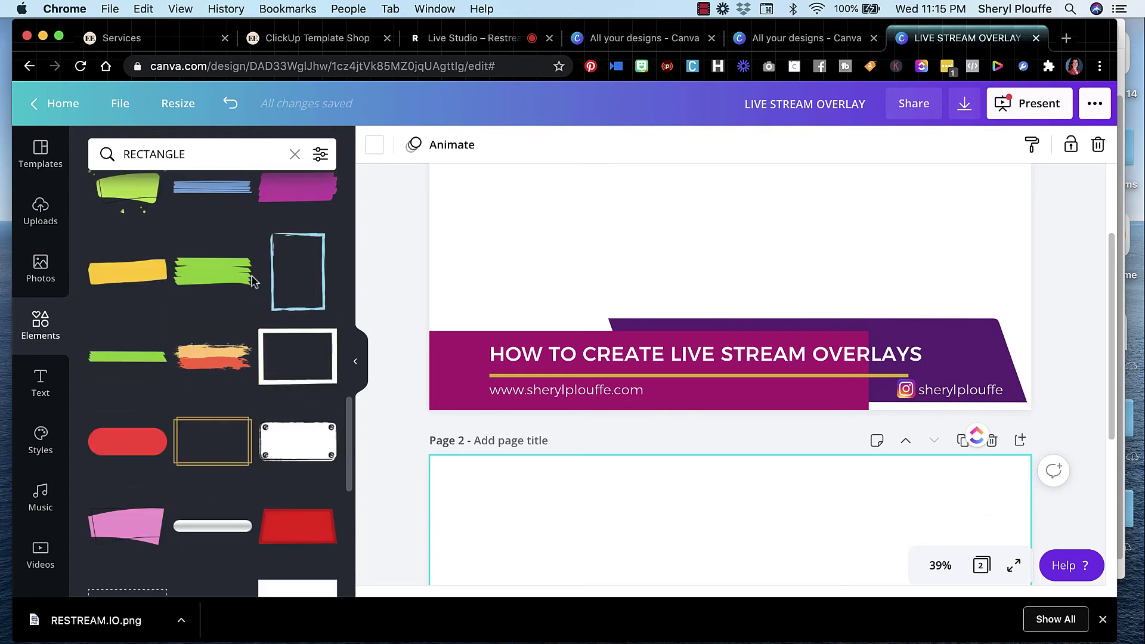
scroll(252, 281, down, 4)
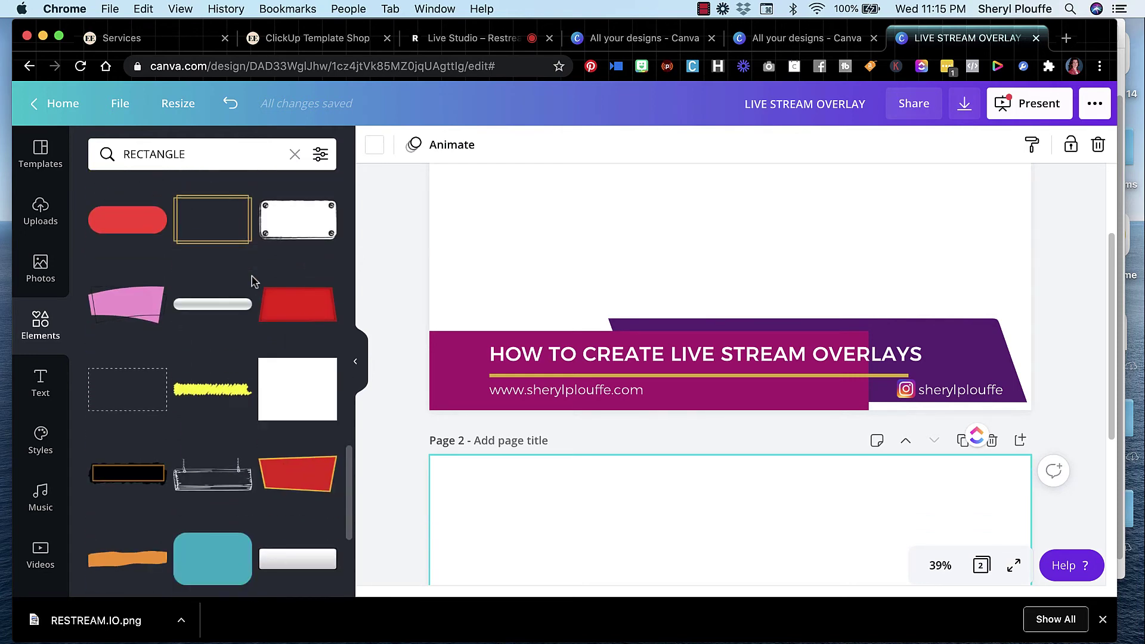
scroll(252, 280, down, 6)
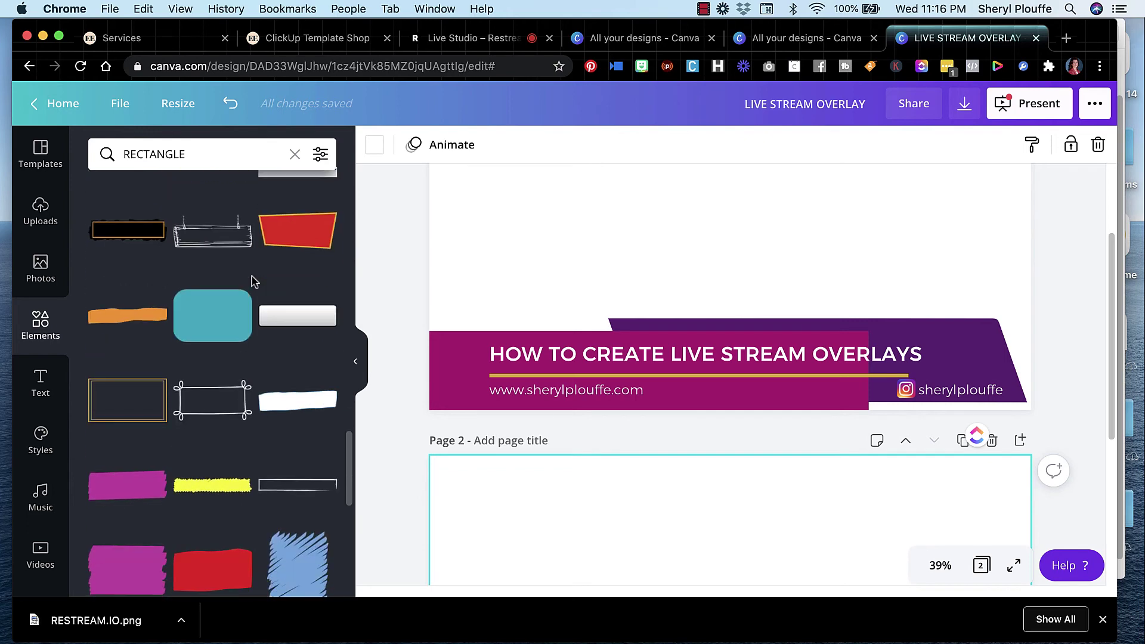
scroll(252, 281, down, 4)
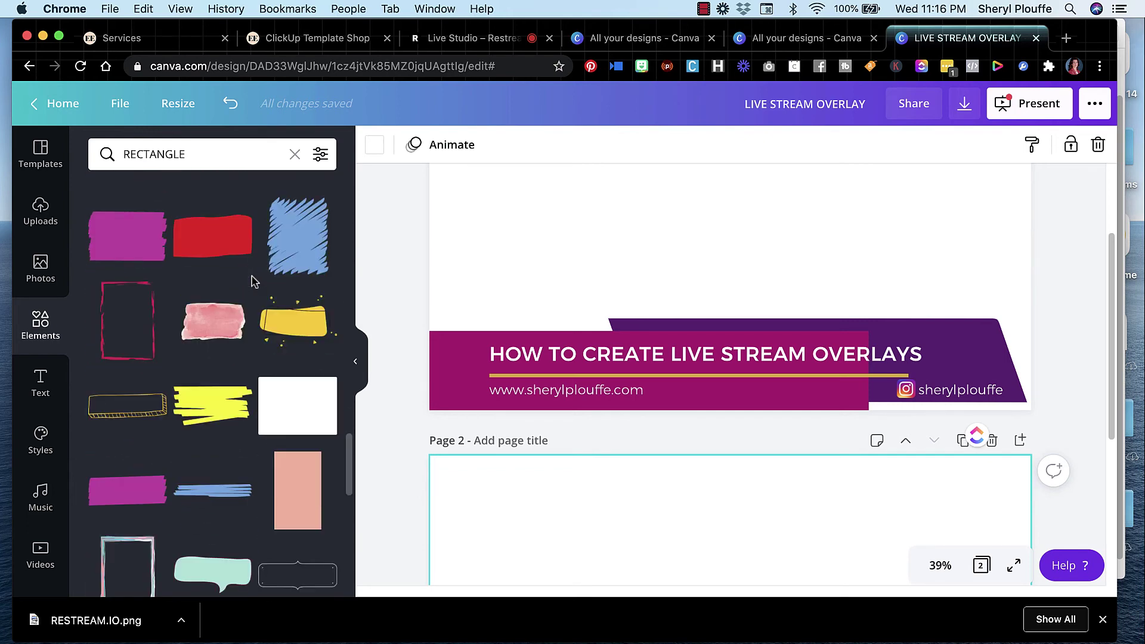
scroll(252, 280, down, 5)
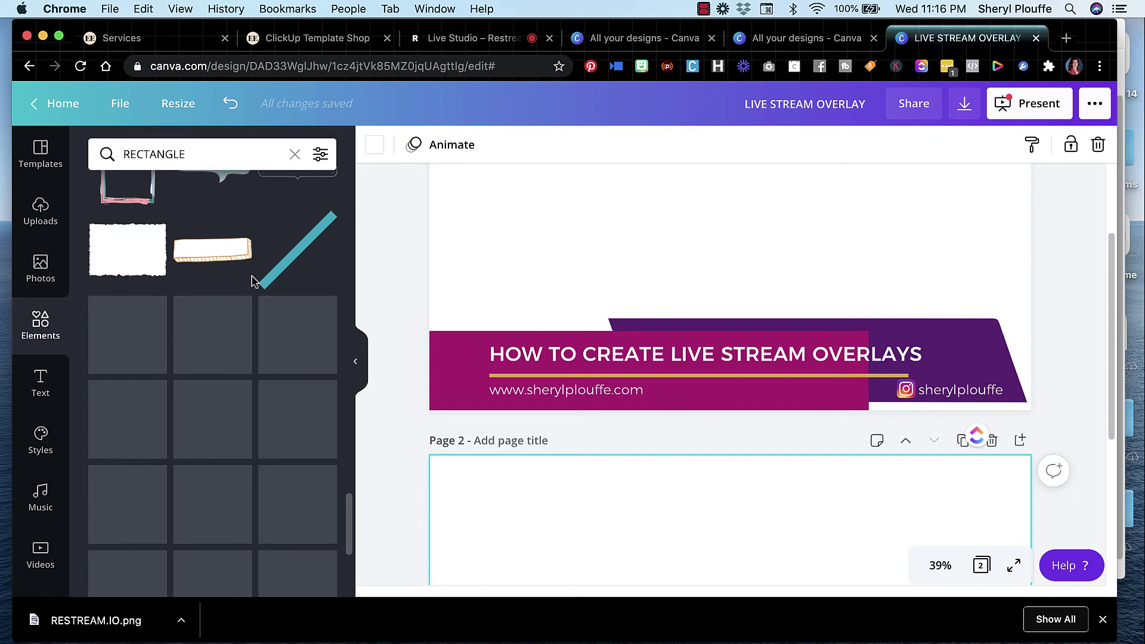
scroll(252, 280, down, 2)
scroll(251, 280, down, 7)
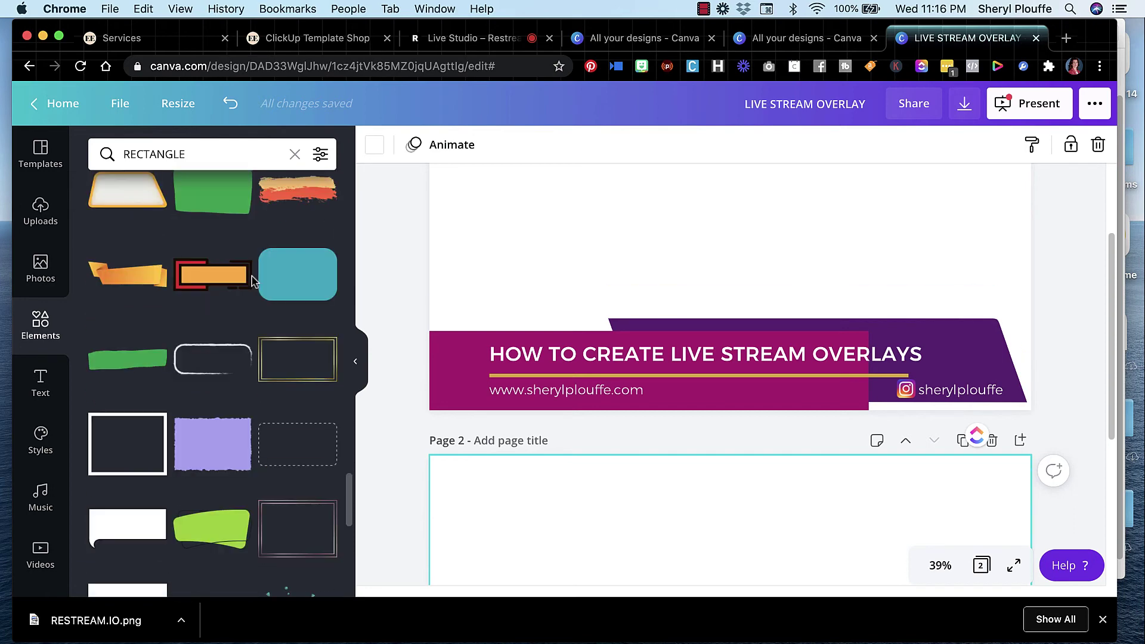
scroll(252, 281, down, 10)
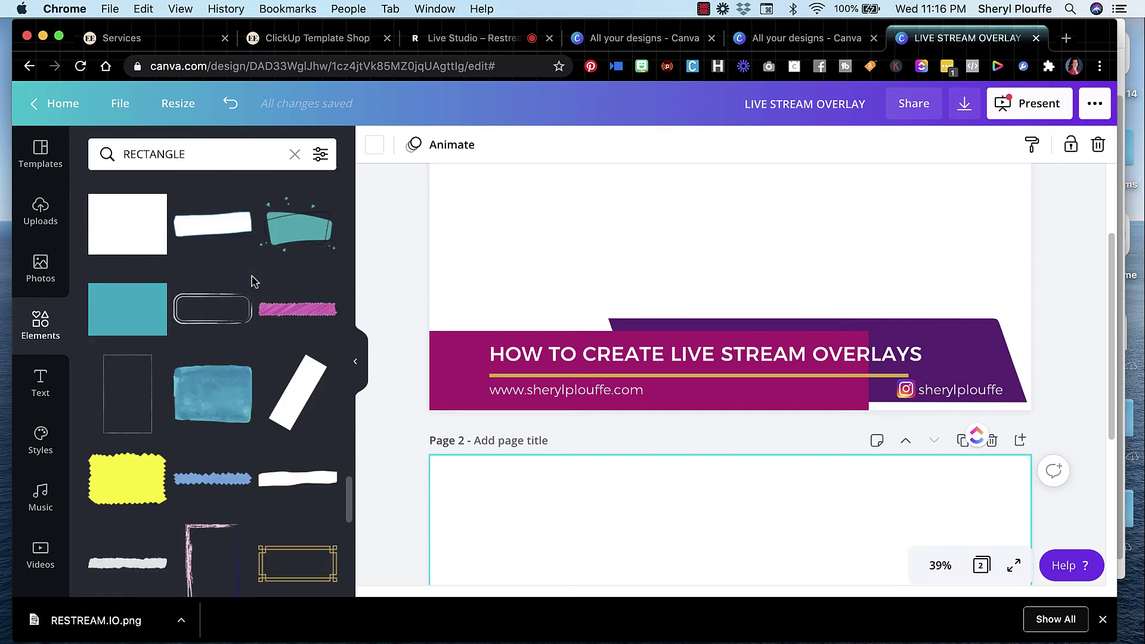
scroll(251, 280, down, 2)
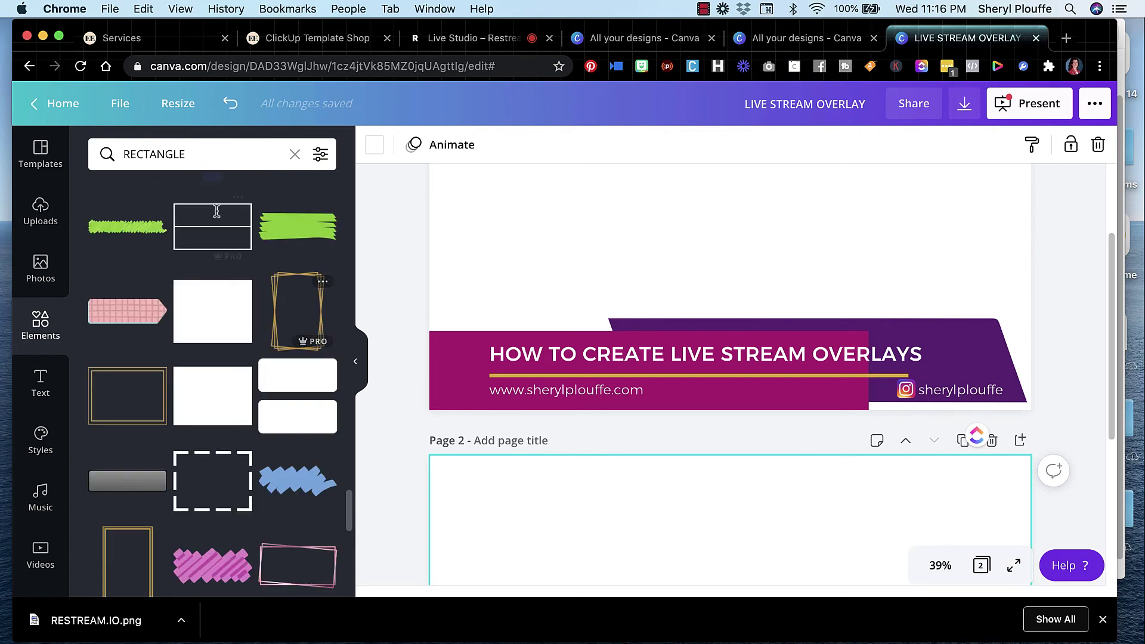
drag(201, 157, 113, 131)
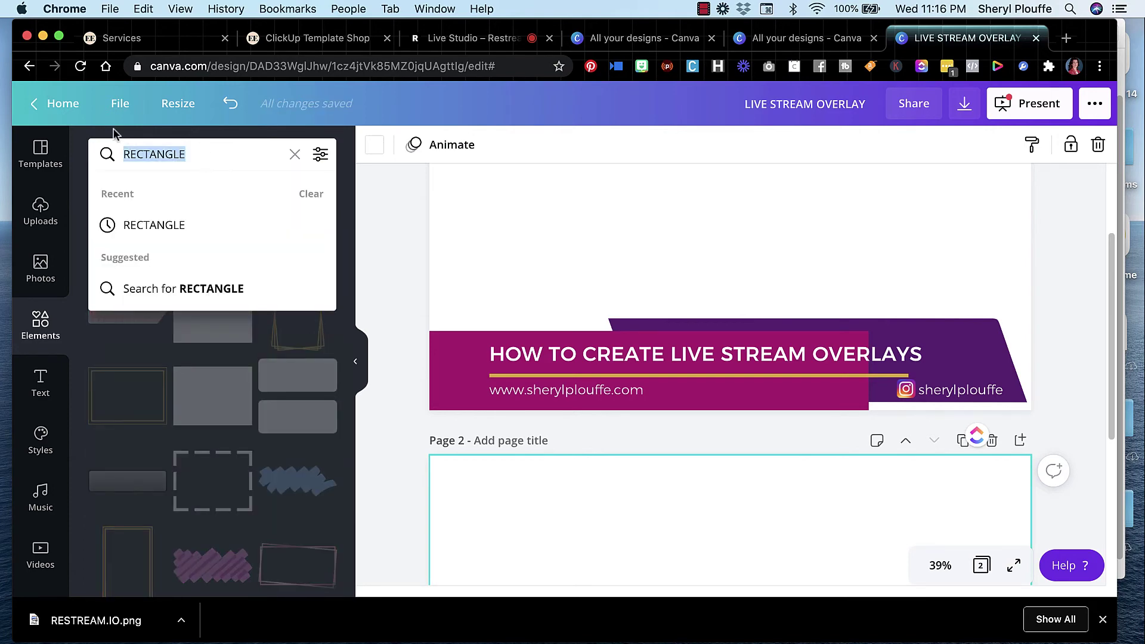
Search elements for 'ban' to browse banner shapes, then select page 1's purple slanted shape.
text(banner)
key(Return)
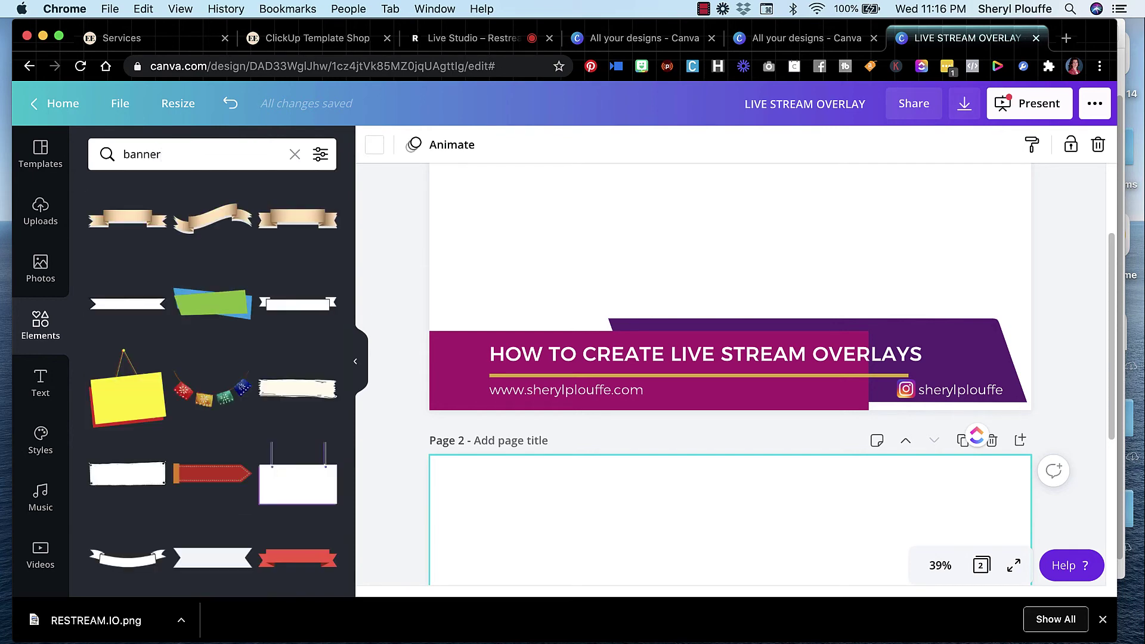
scroll(208, 326, down, 10)
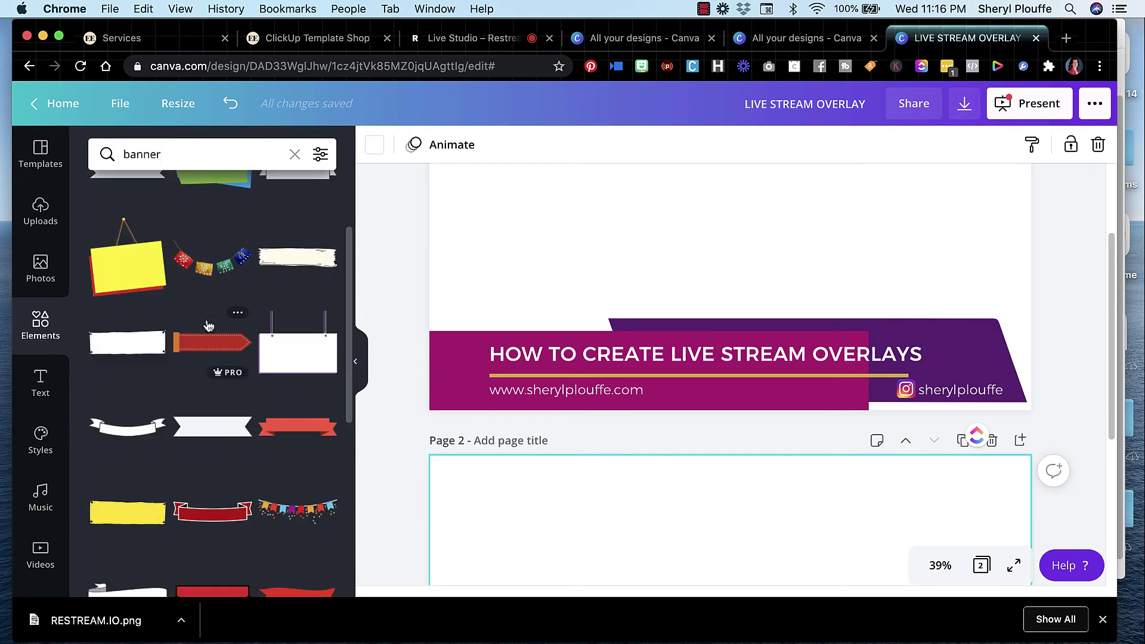
scroll(208, 326, down, 10)
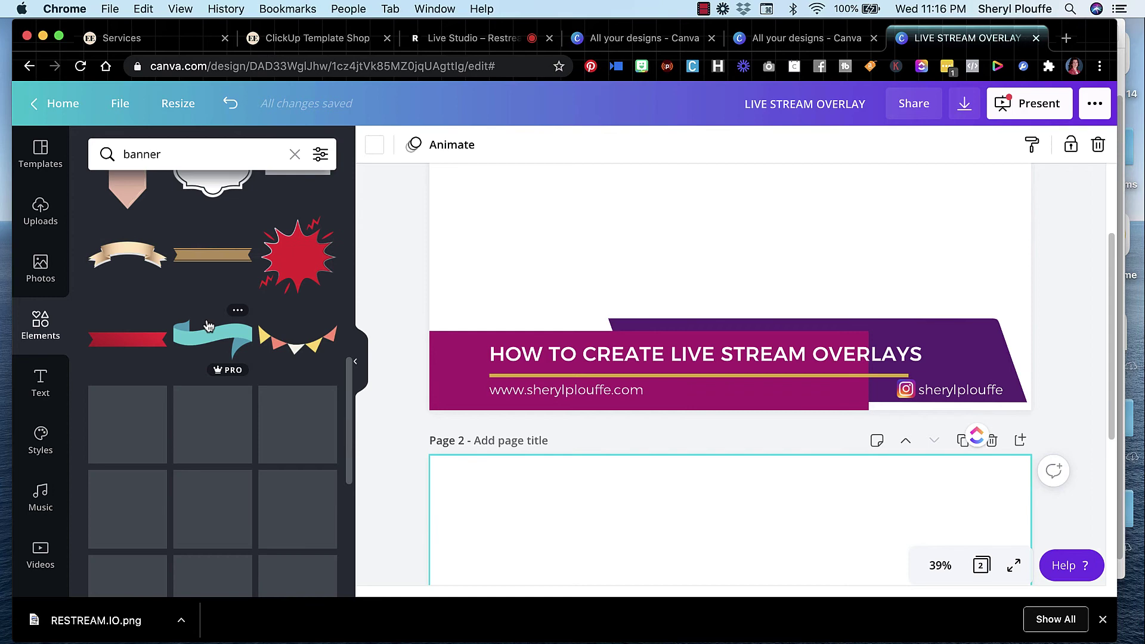
scroll(209, 326, down, 4)
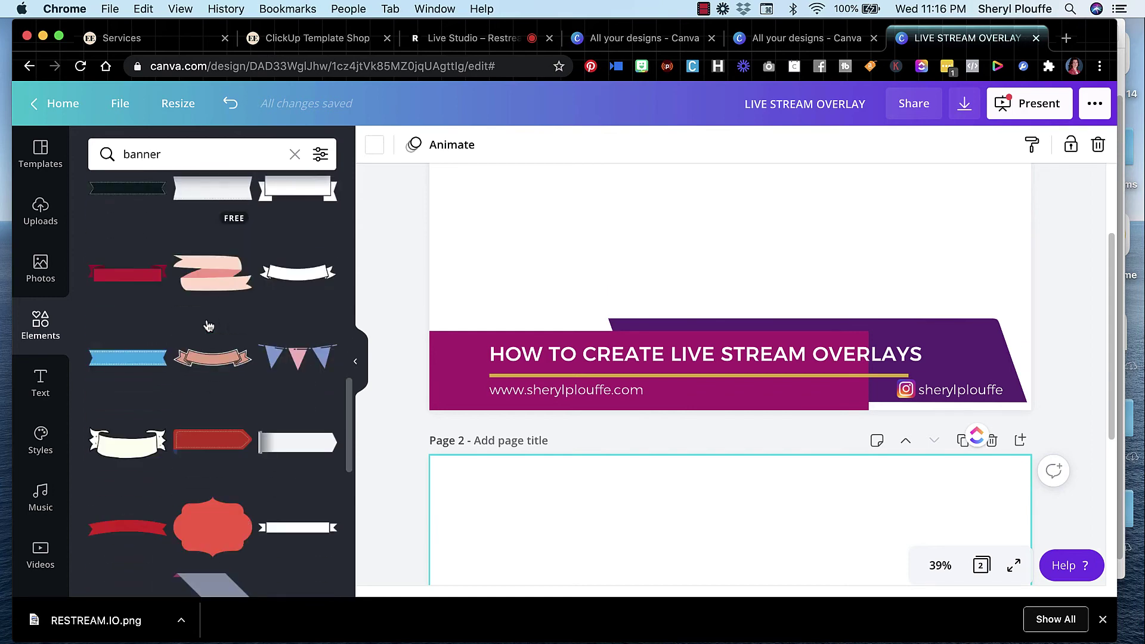
scroll(782, 364, up, 3)
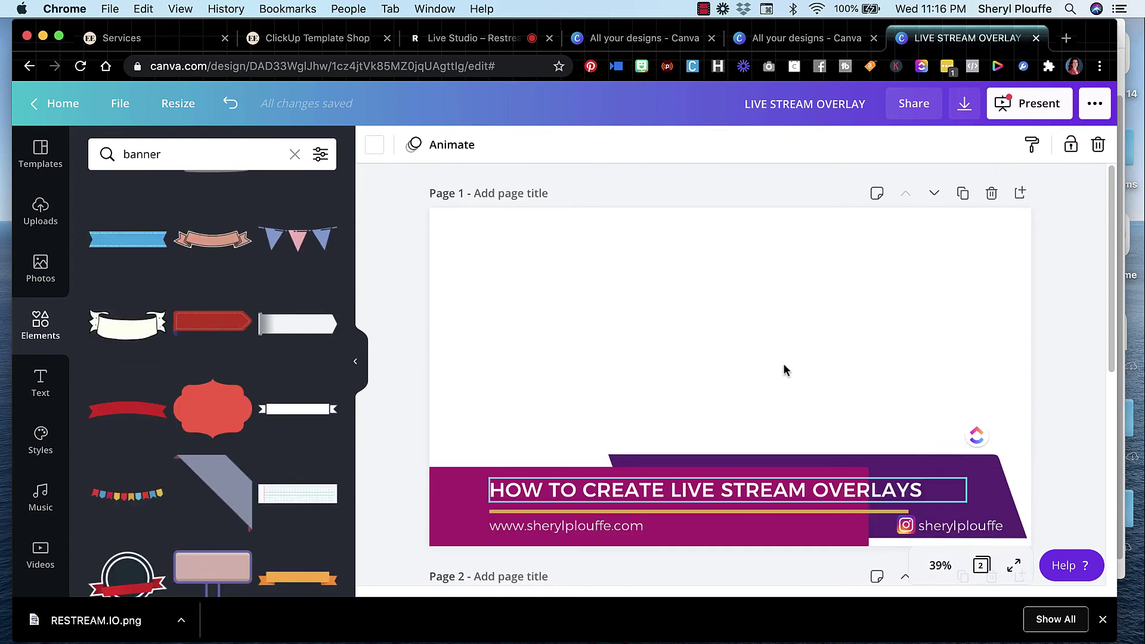
click(864, 468)
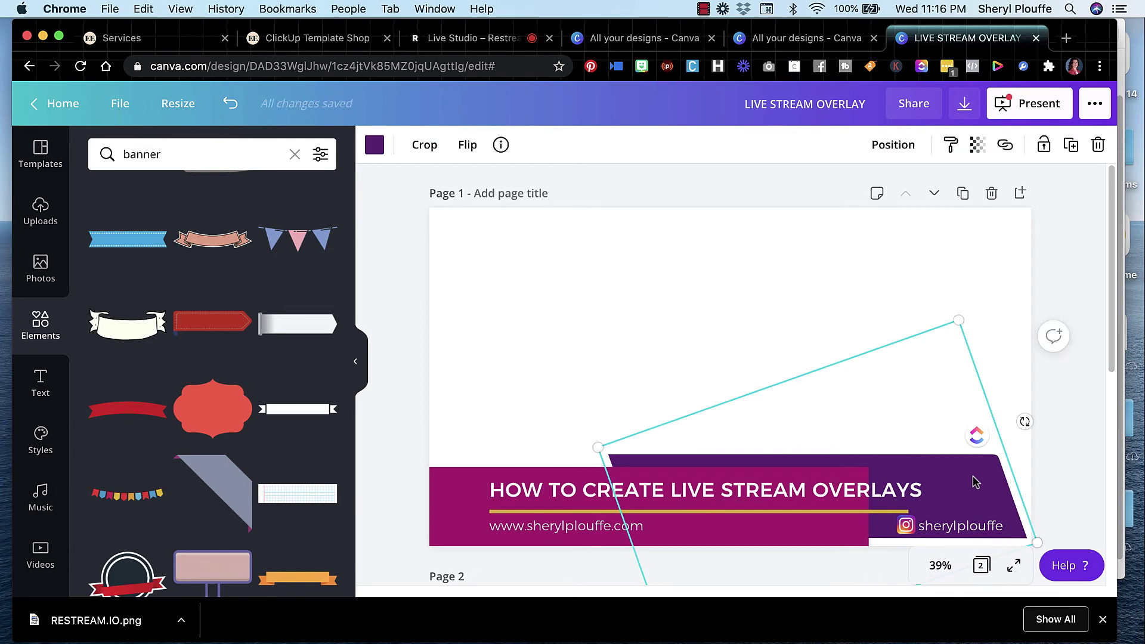
Duplicate the purple slanted shape, move it onto the magenta bar, and send it backward twice.
scroll(974, 480, down, 1)
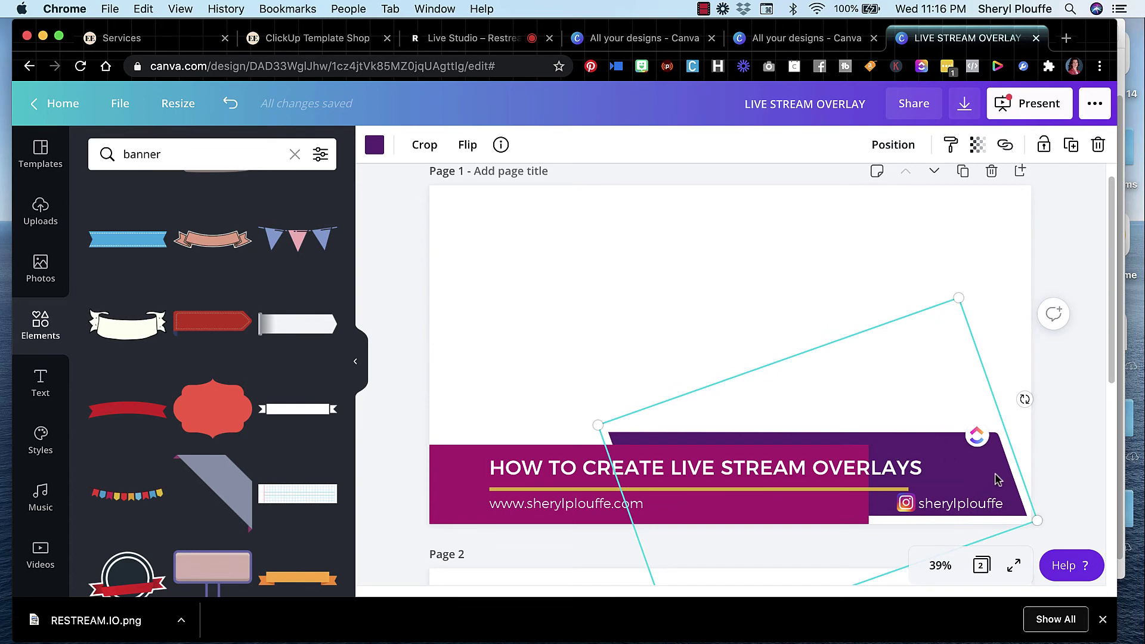
click(1077, 153)
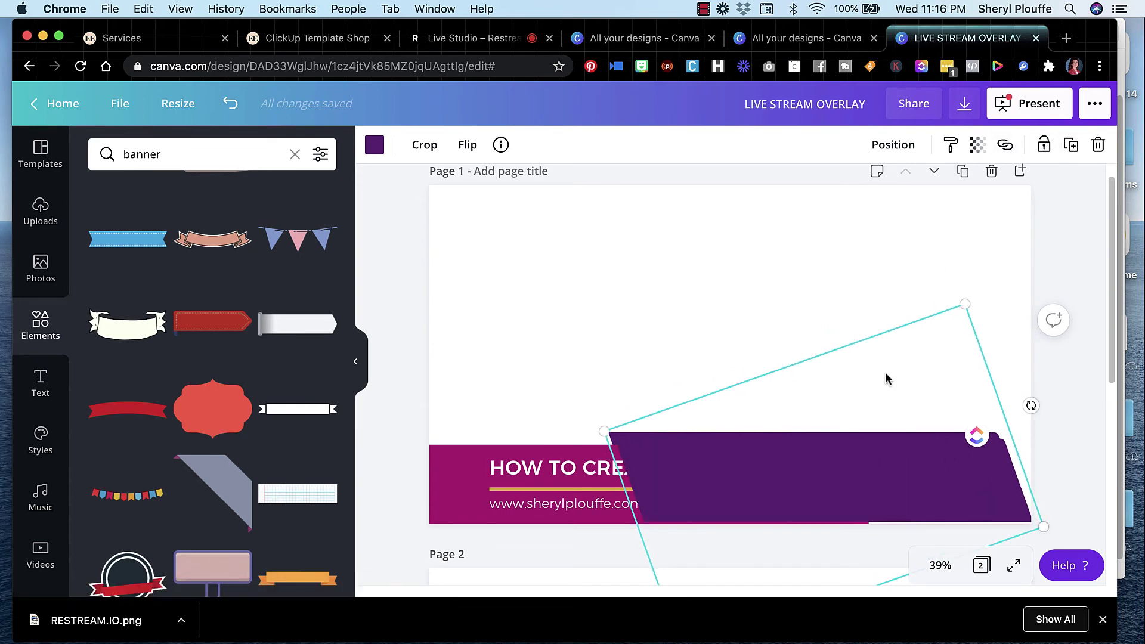
scroll(886, 370, down, 5)
mouse_move(827, 337)
mouse_down()
mouse_move(834, 511)
mouse_move(826, 355)
mouse_up()
drag(829, 279, 845, 469)
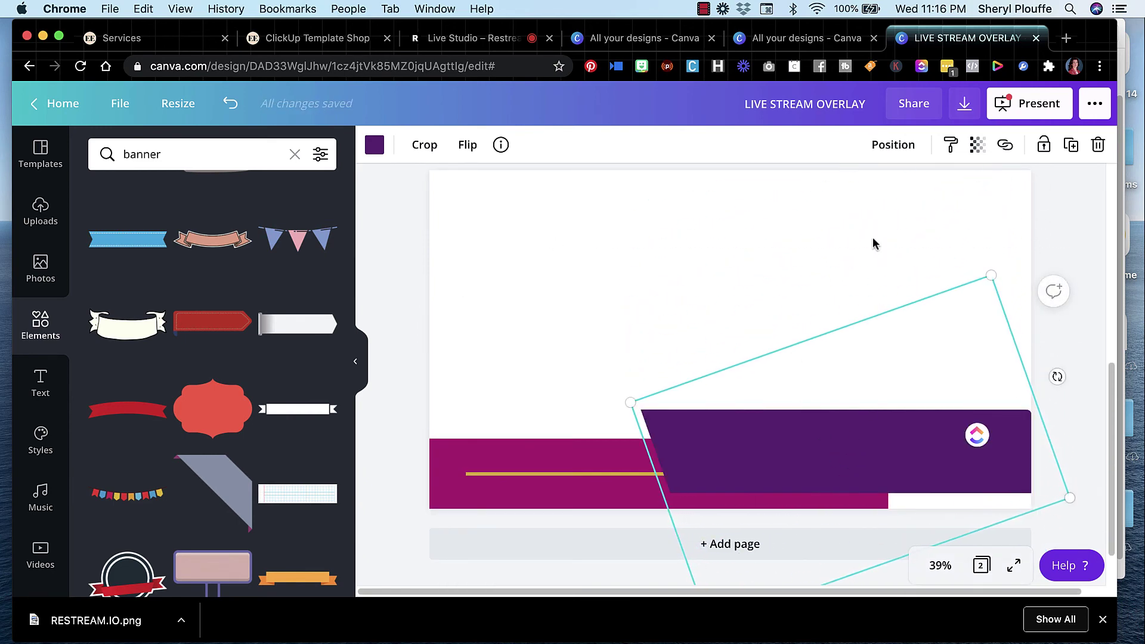
click(895, 146)
click(843, 192)
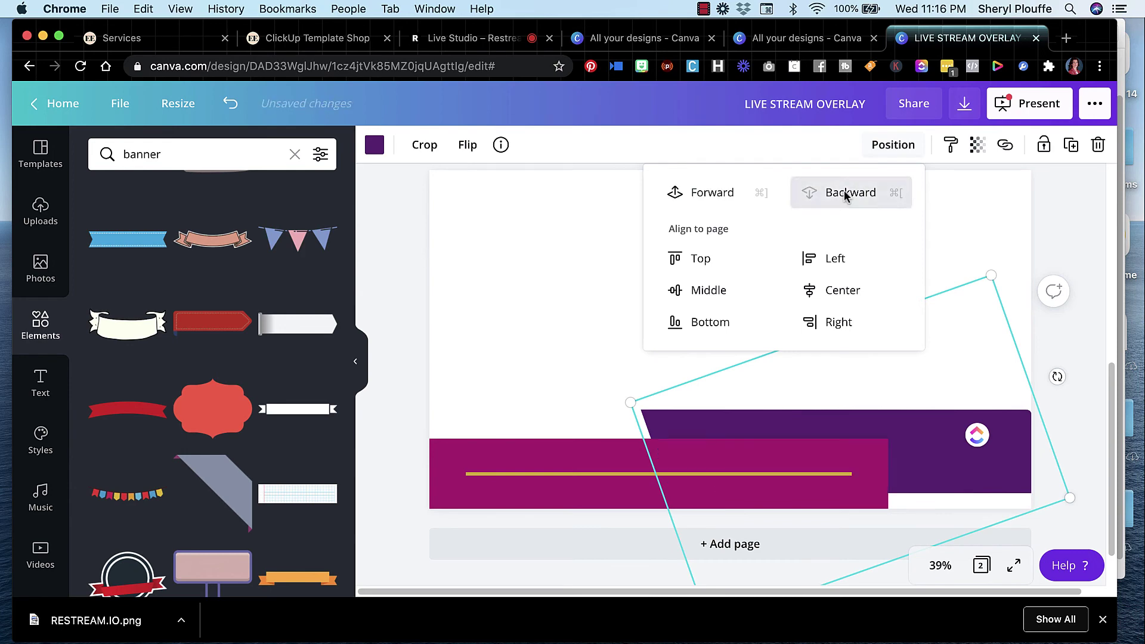
click(844, 192)
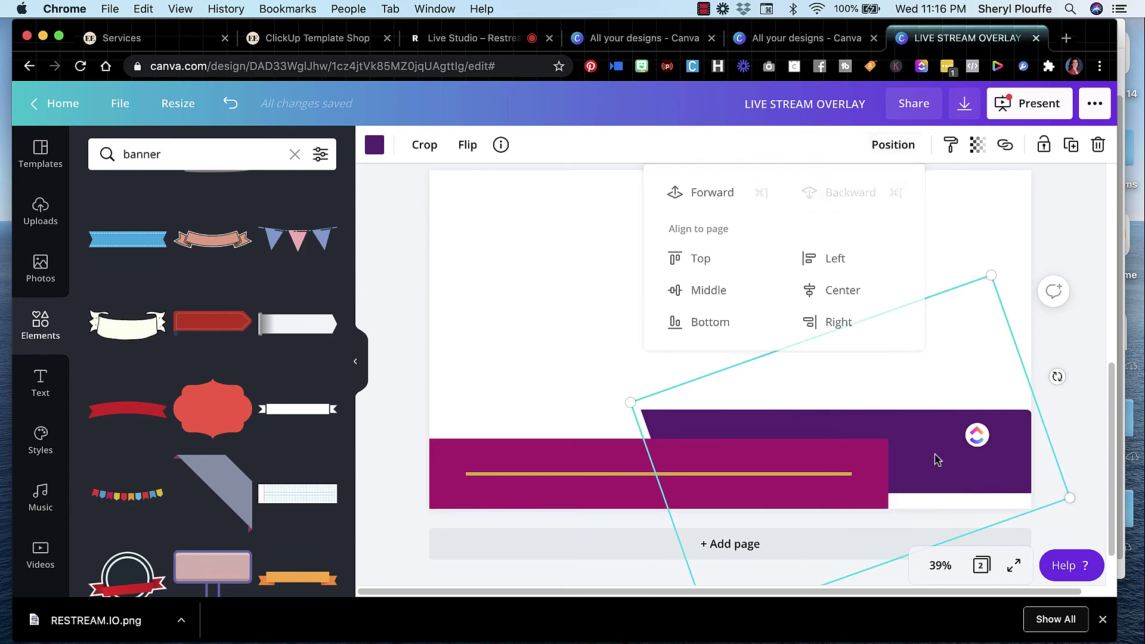
drag(938, 460, 891, 472)
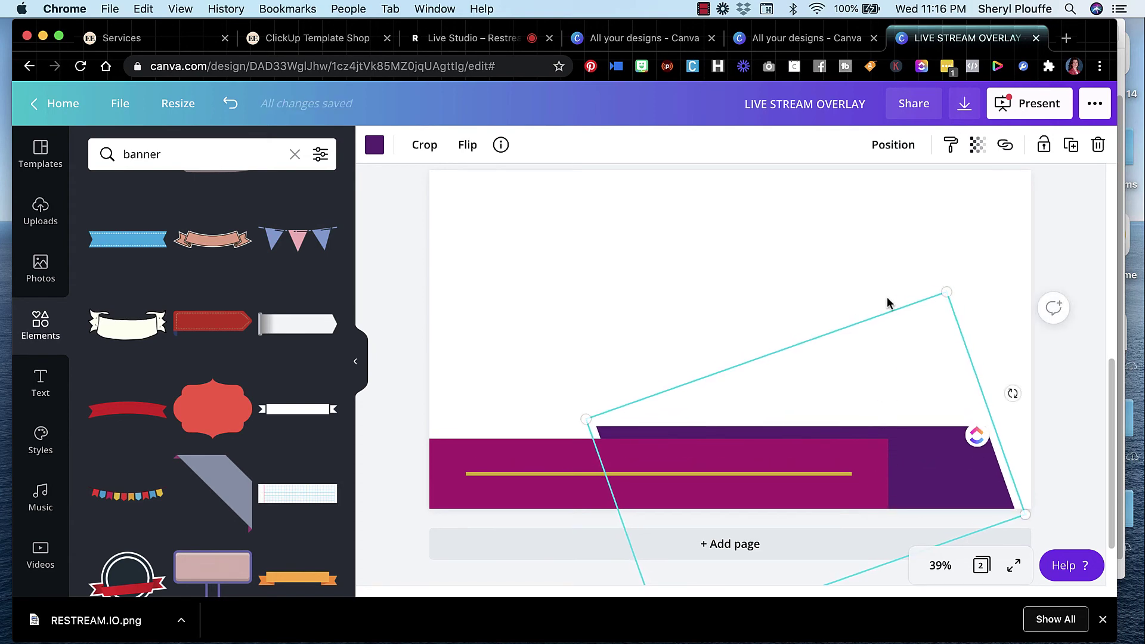
click(893, 259)
scroll(893, 258, down, 2)
scroll(892, 252, down, 5)
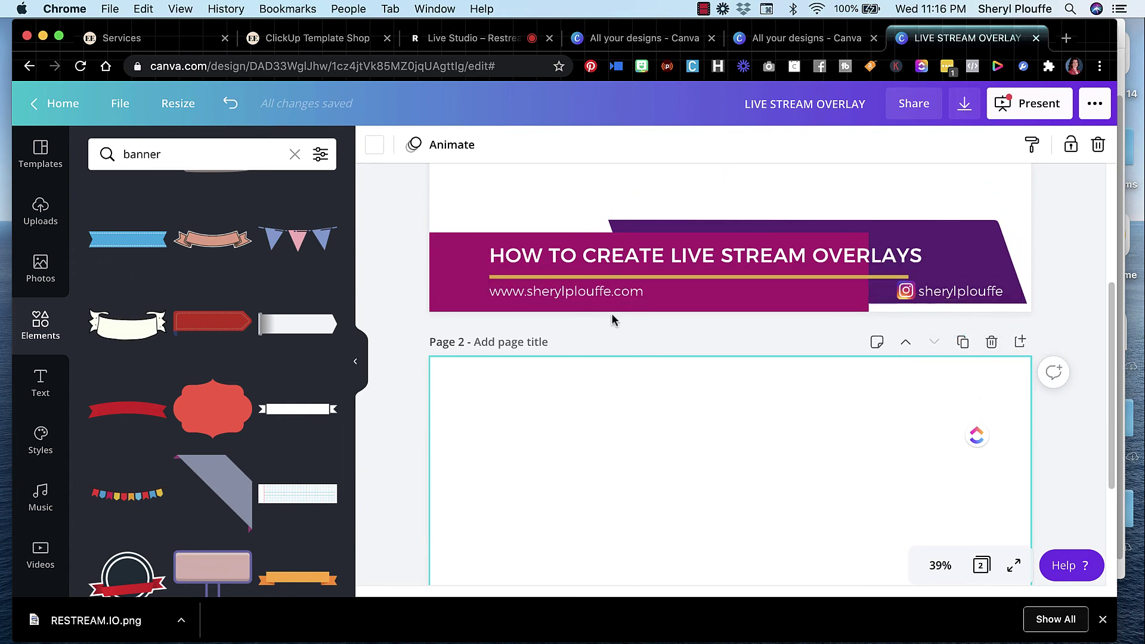
Search Elements for 'twitter' and add the round Twitter icon to page 2.
click(182, 154)
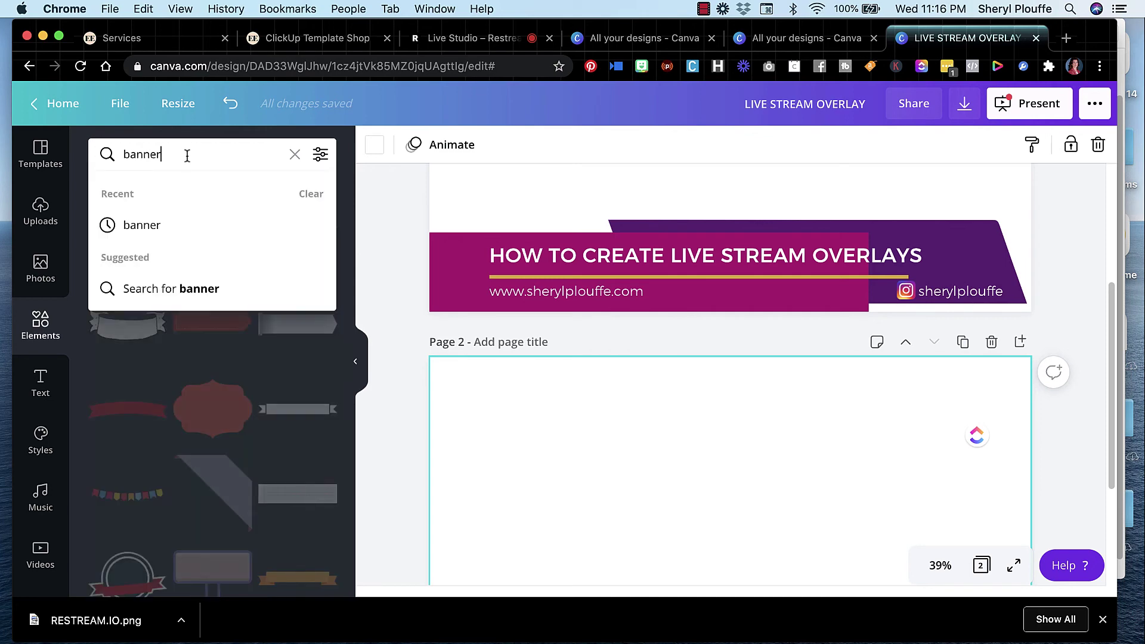
drag(185, 153, 84, 153)
text(twi)
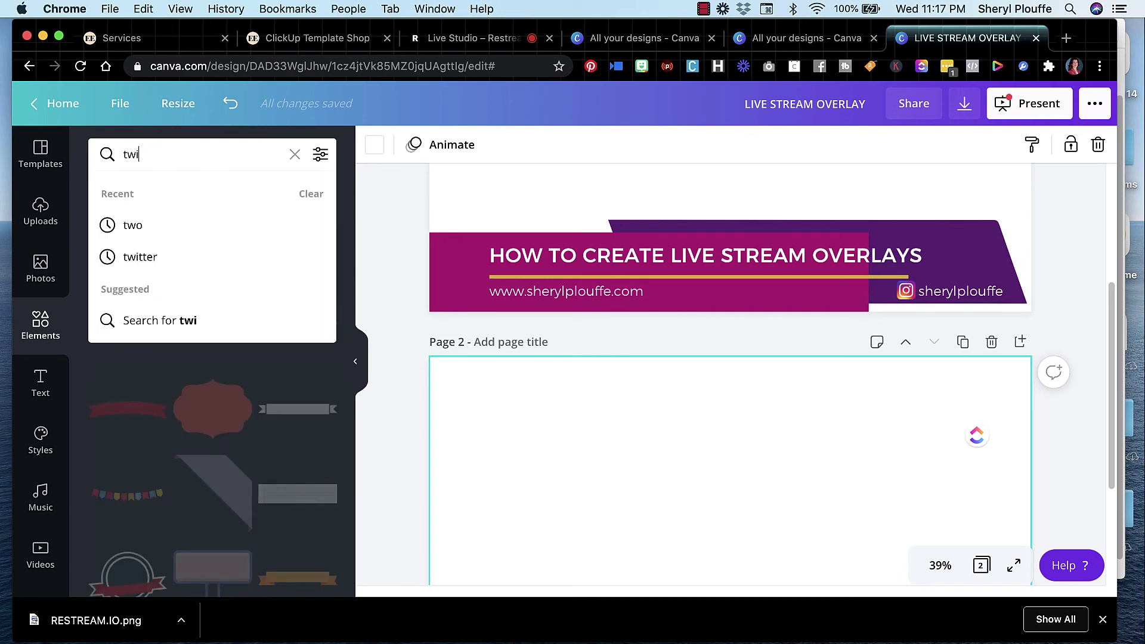
text(tter)
key(Return)
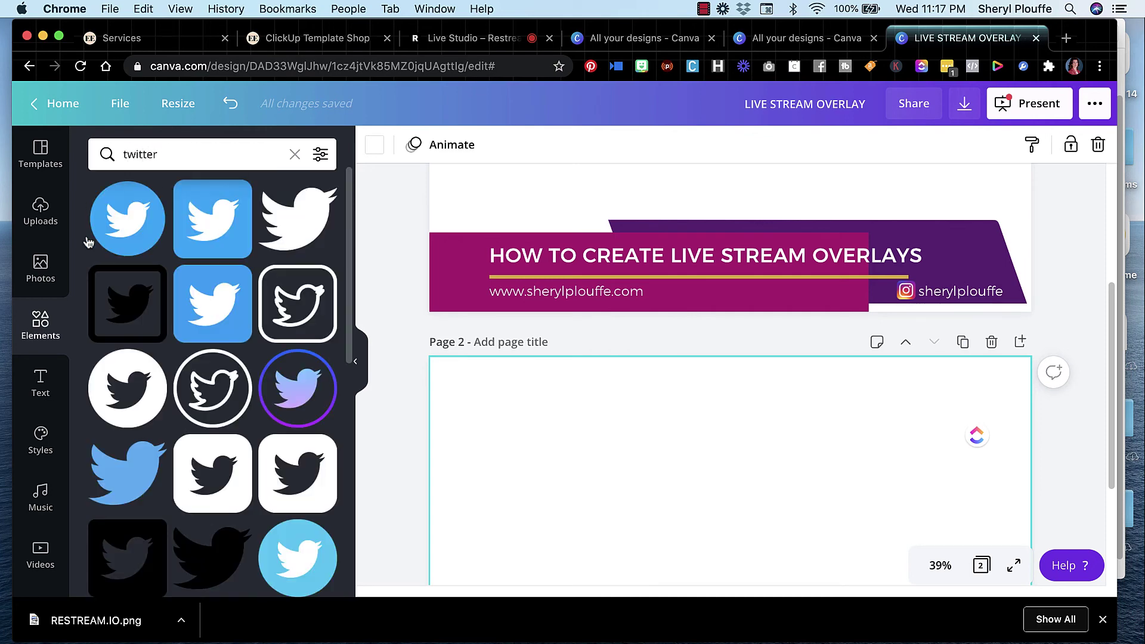
click(127, 218)
Shrink the Twitter icon and place it on the purple right end of the banner.
scroll(731, 416, down, 3)
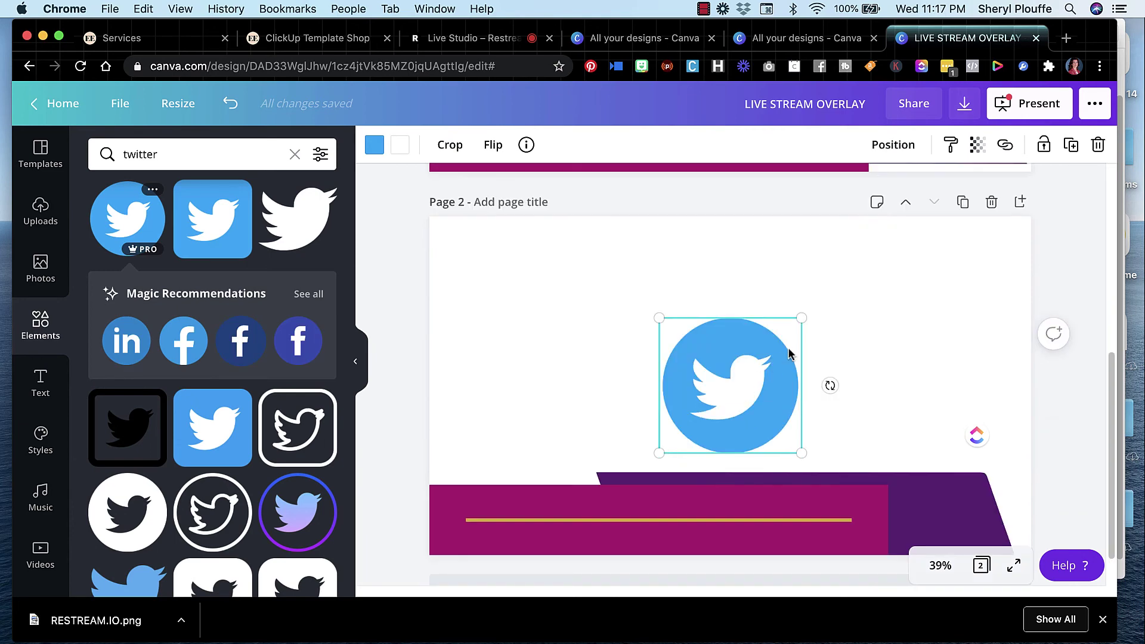
drag(800, 317, 915, 542)
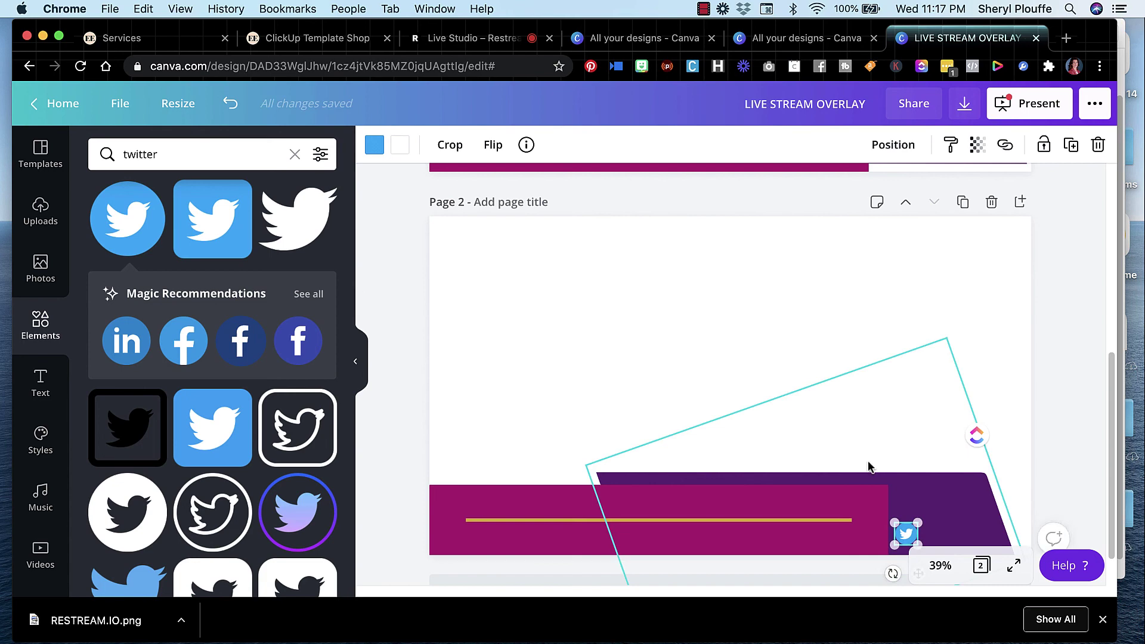
scroll(847, 413, down, 1)
drag(918, 478, 906, 487)
click(925, 477)
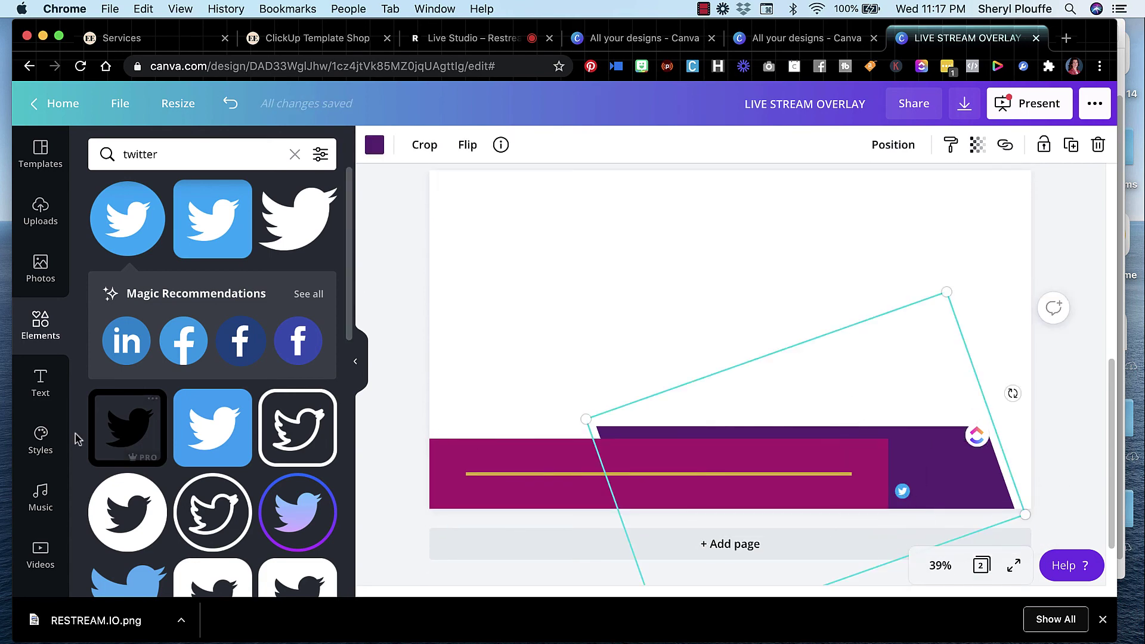
Add a white subheading text box and place it beside the Twitter icon.
click(40, 394)
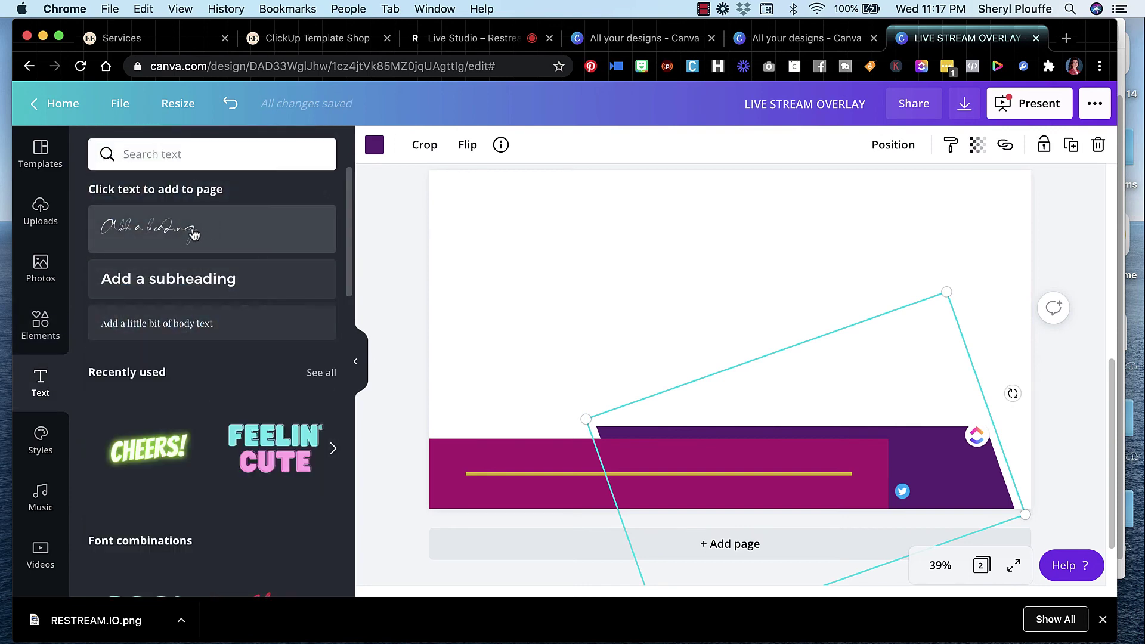
click(199, 280)
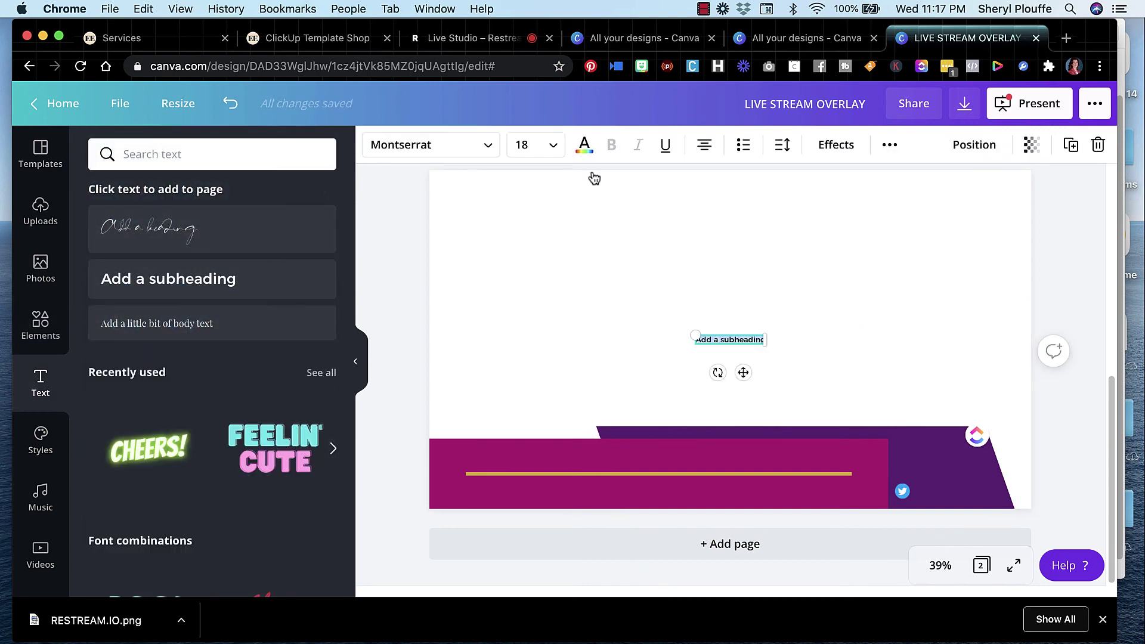
click(584, 145)
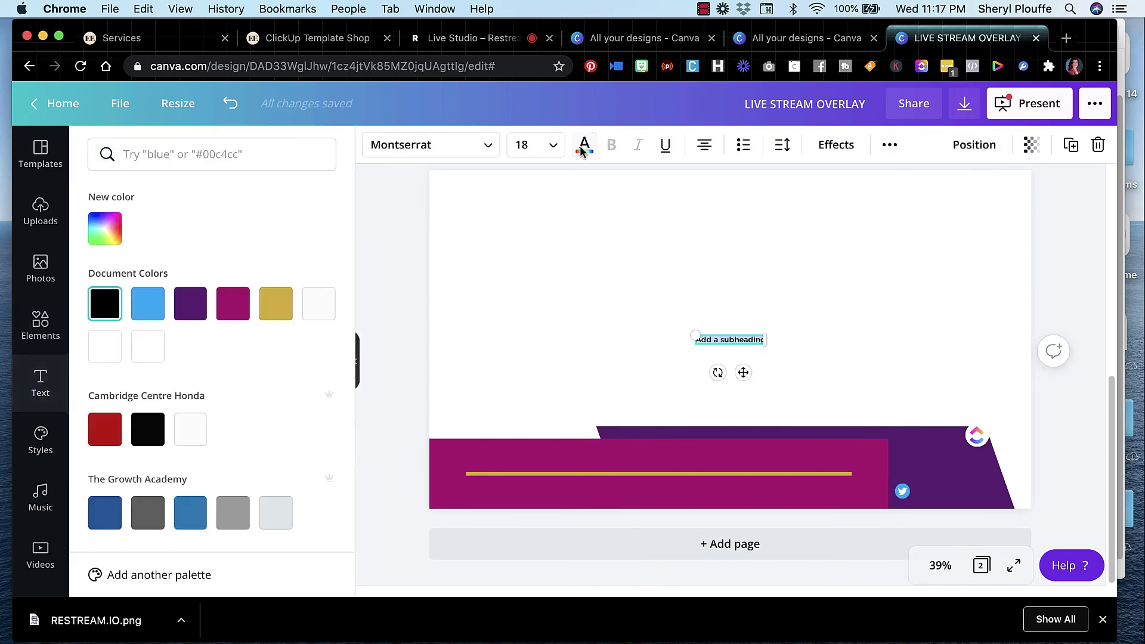
click(157, 347)
click(713, 338)
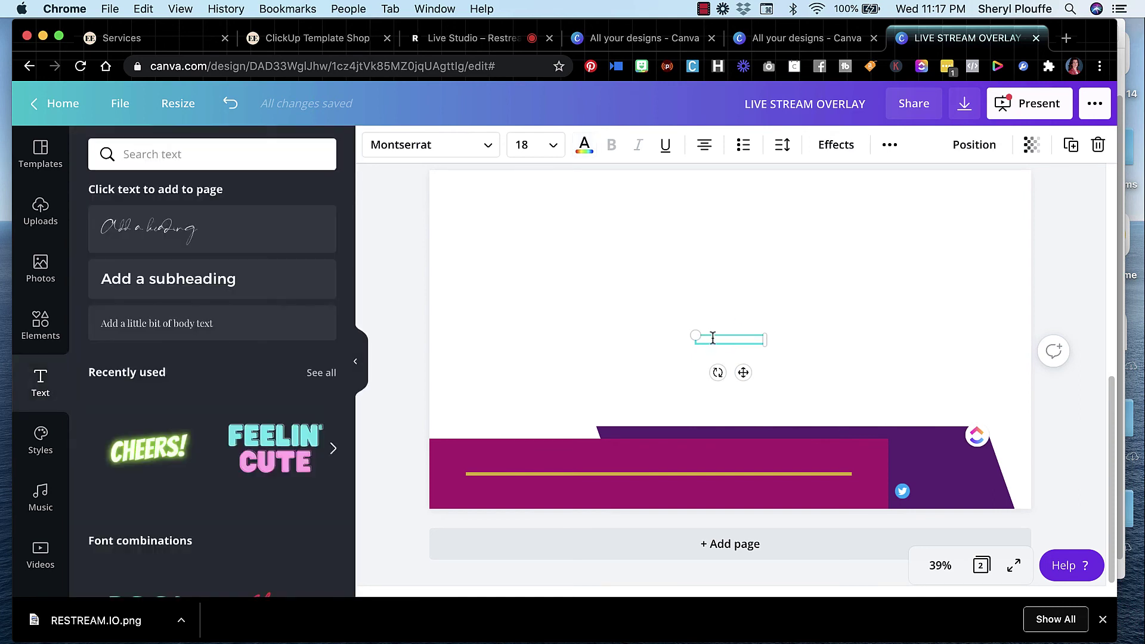
click(639, 346)
drag(723, 337, 946, 492)
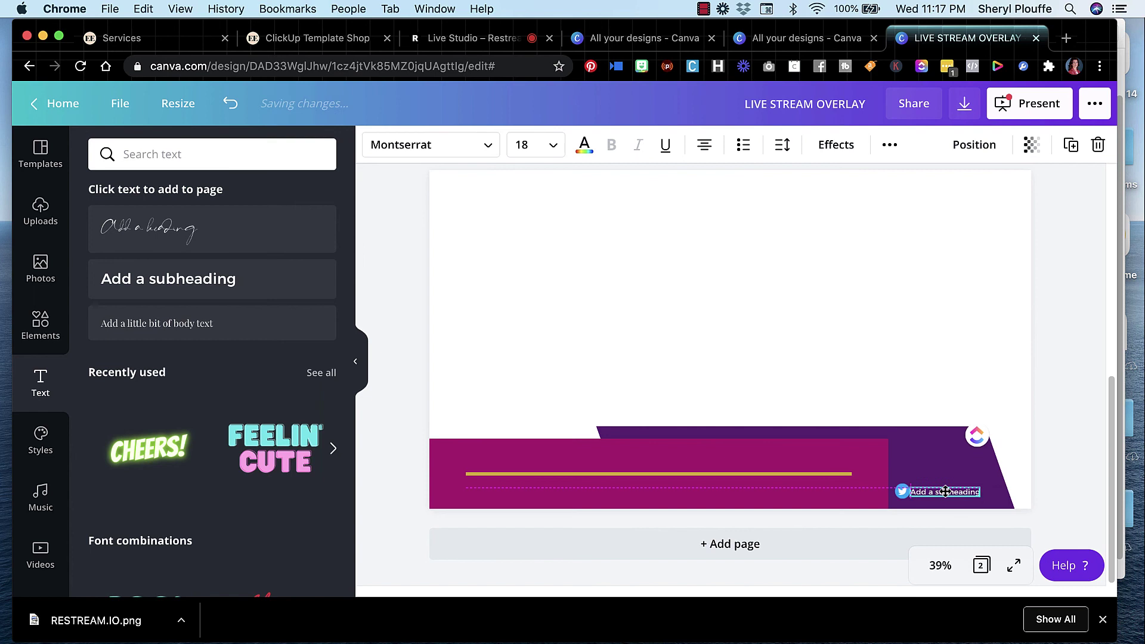
click(651, 419)
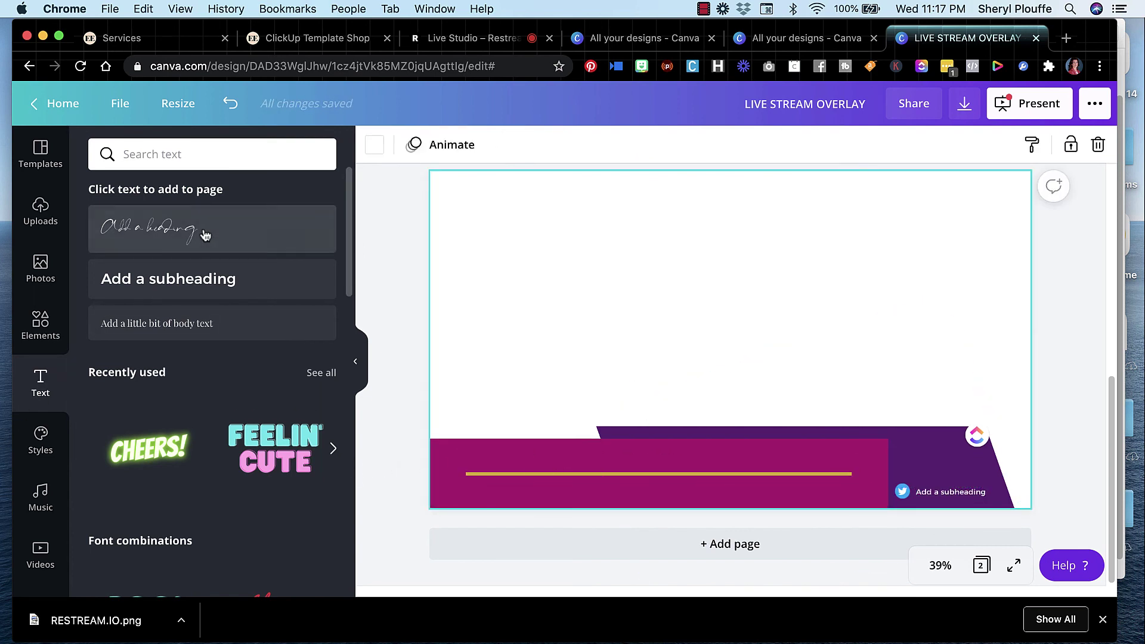
Add a second white subheading and enlarge it to about size 46.
click(191, 278)
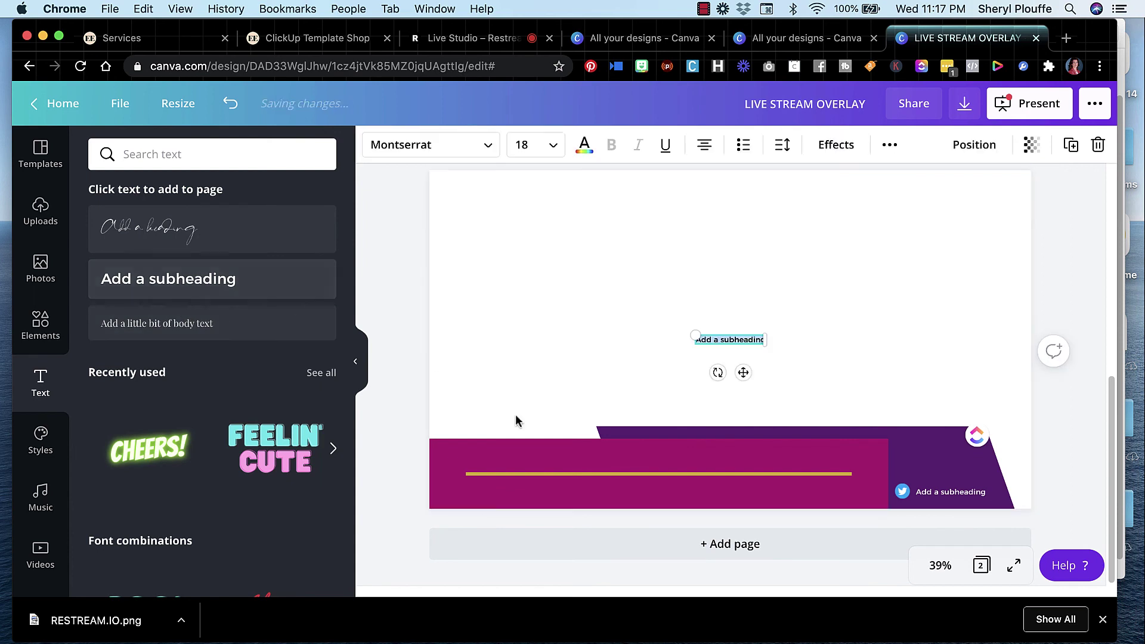
click(585, 145)
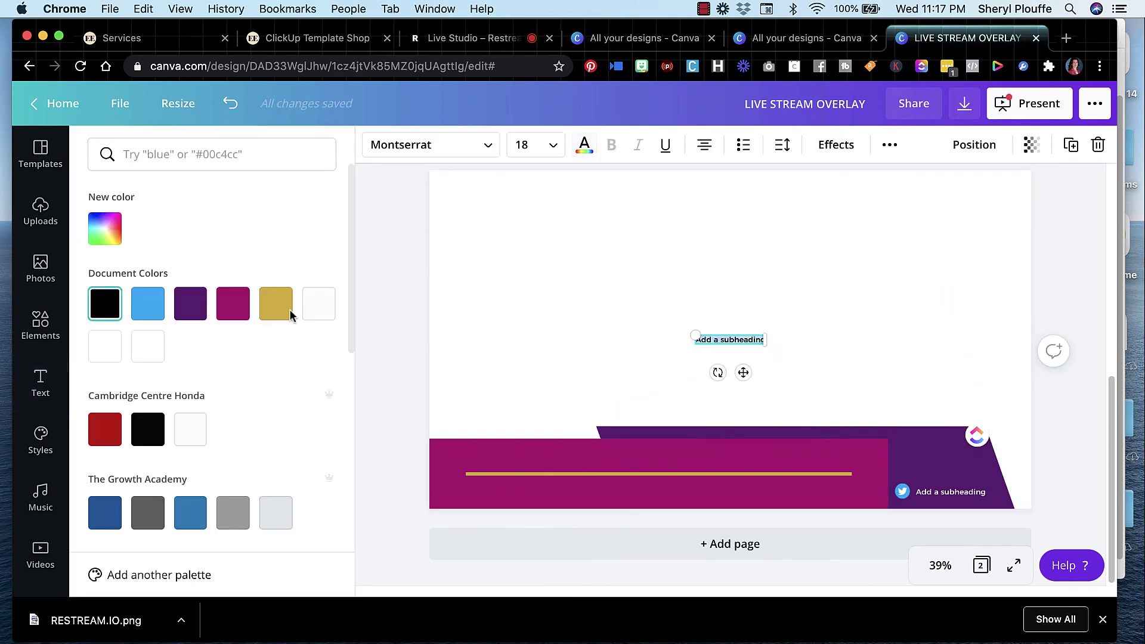
click(152, 349)
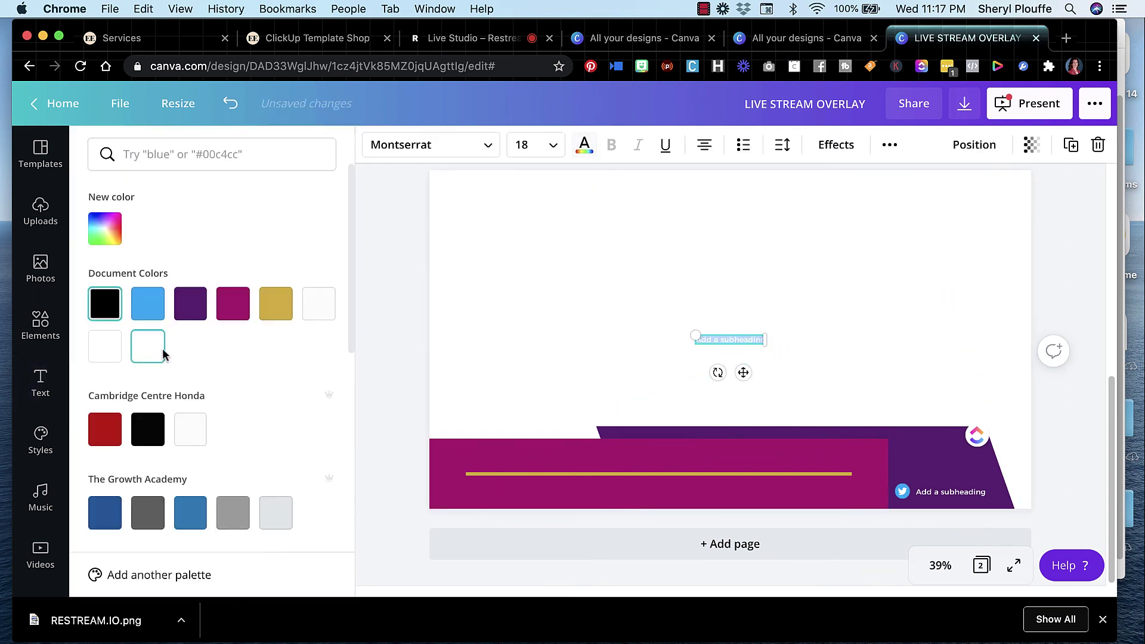
drag(692, 336, 591, 288)
click(682, 340)
key(shift+super+Right)
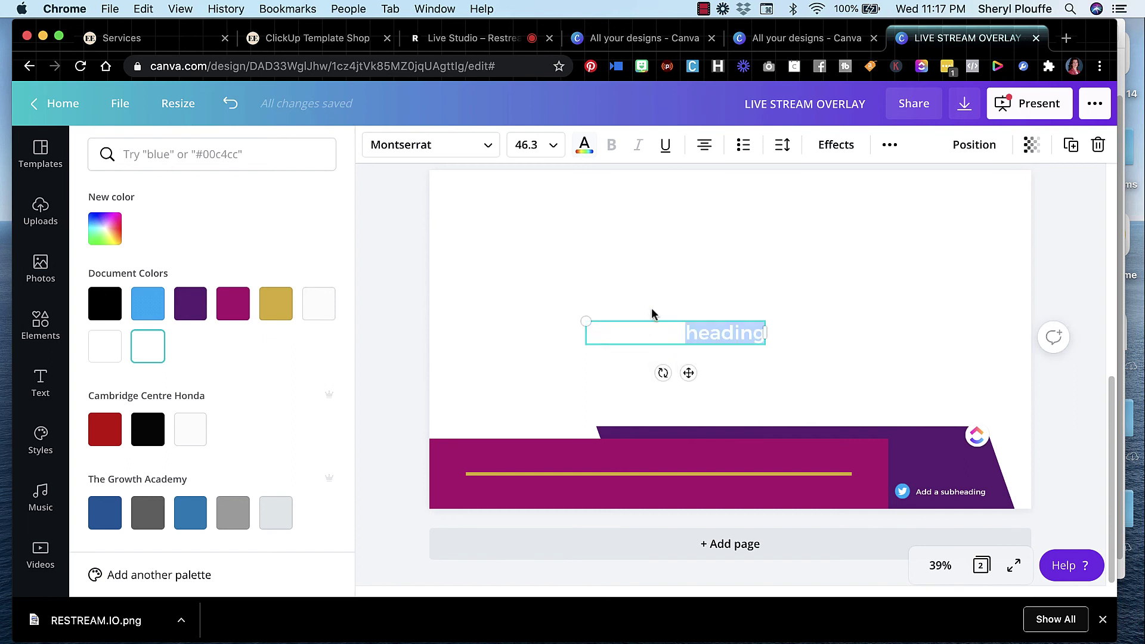
click(674, 330)
click(438, 332)
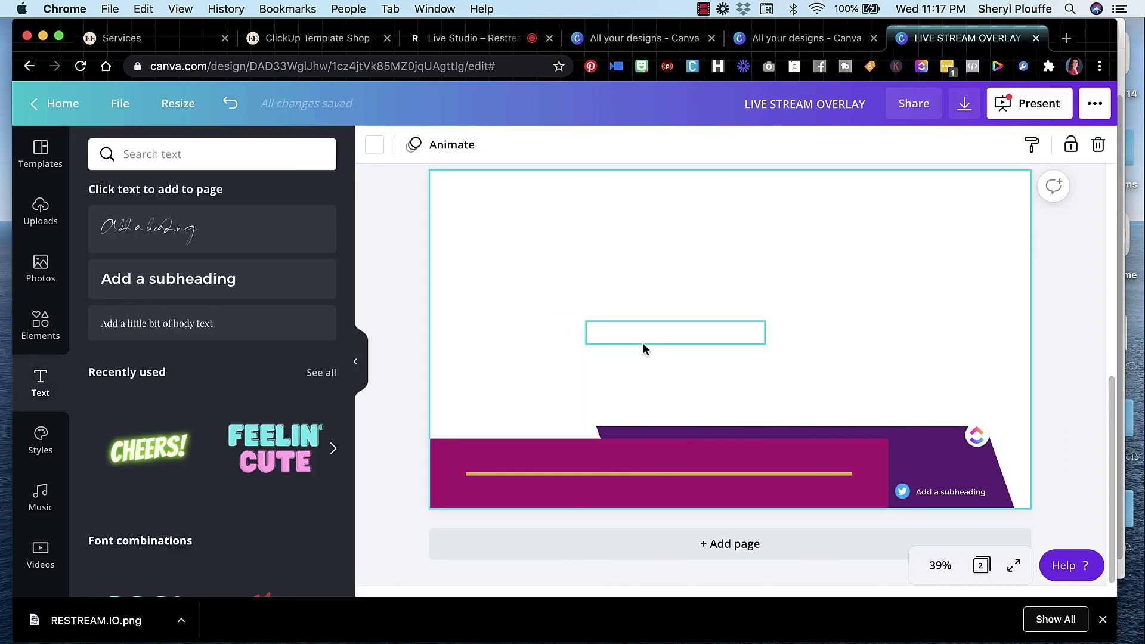
Place the subheading above the gold line on the magenta bar and a duplicate below it.
click(675, 337)
drag(683, 333, 565, 457)
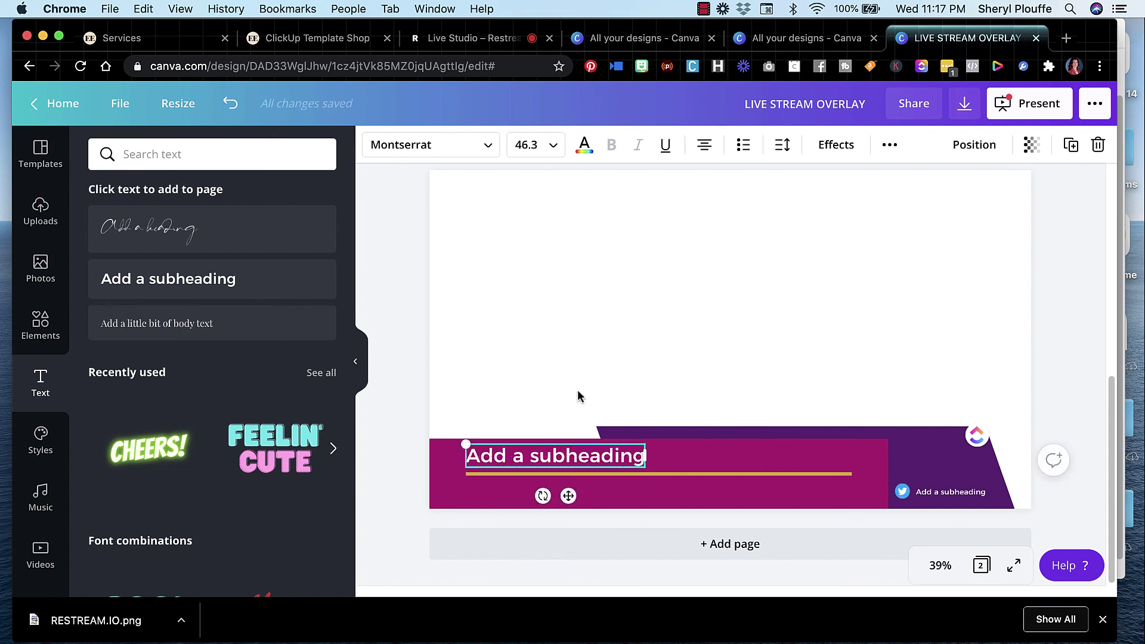
click(1071, 145)
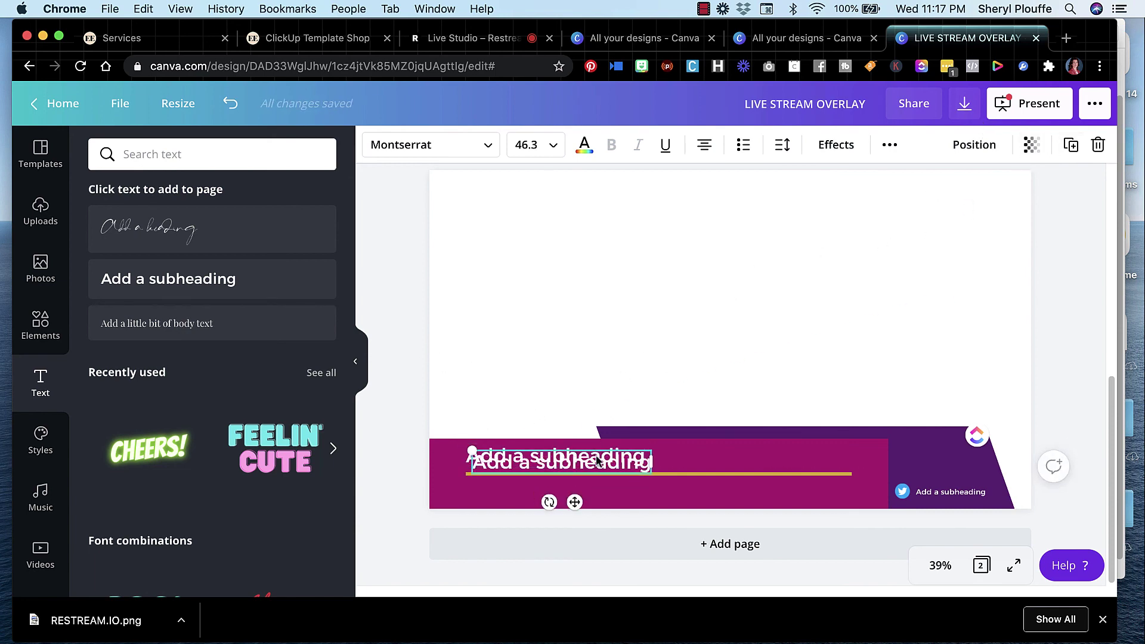
drag(595, 470, 595, 498)
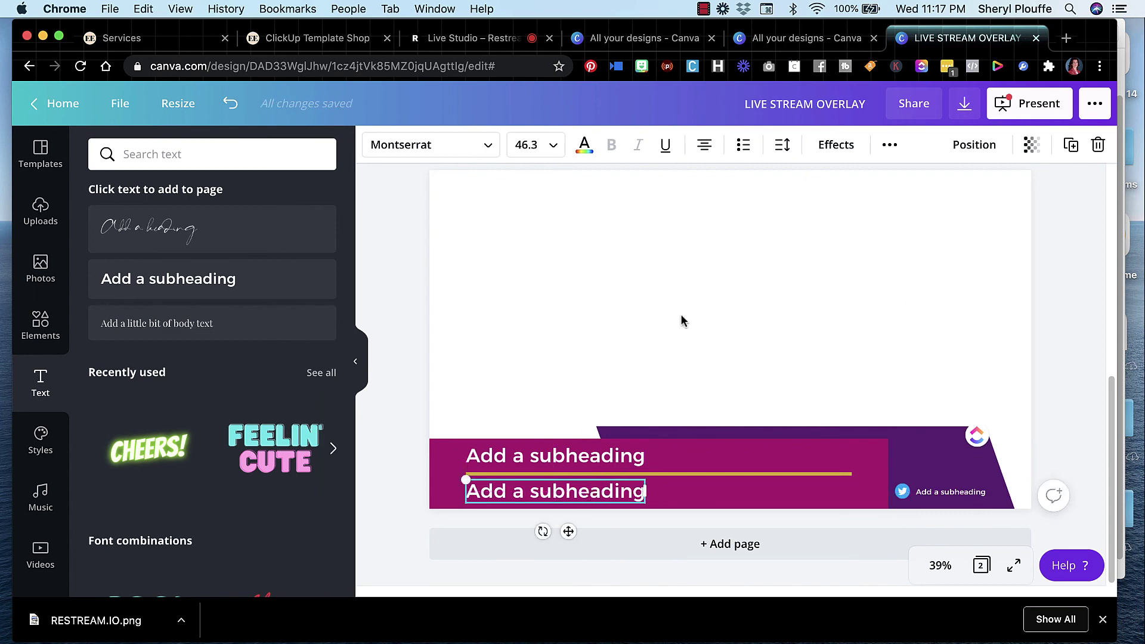
click(765, 331)
scroll(757, 295, up, 3)
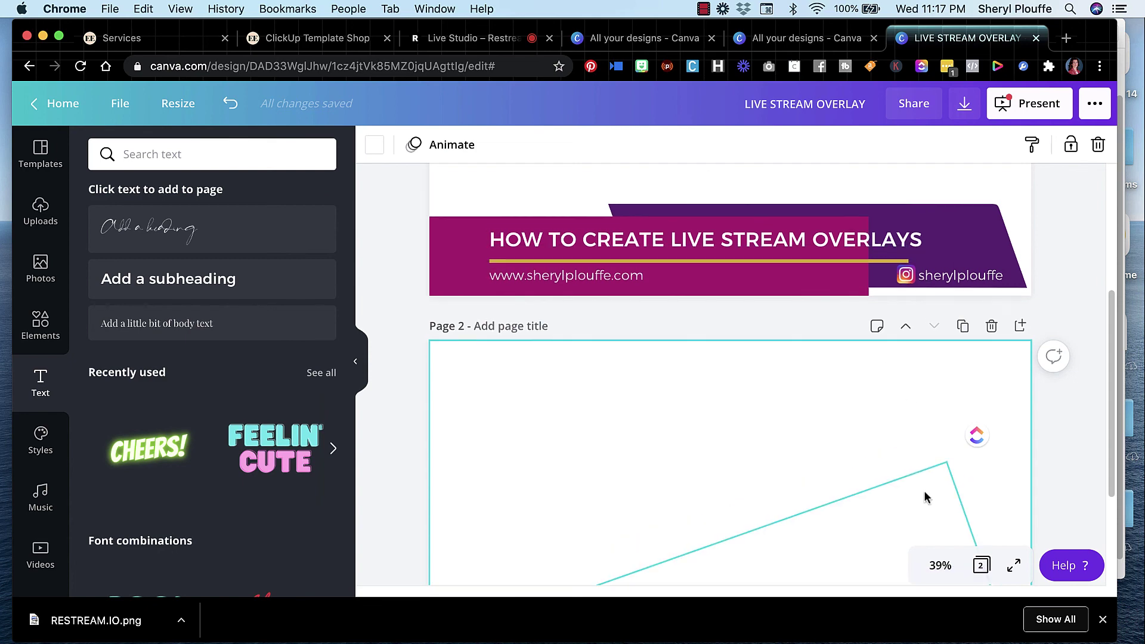
Download only page 1 as a 1920 × 1080 PNG with a transparent background.
scroll(933, 491, down, 3)
scroll(1003, 355, up, 5)
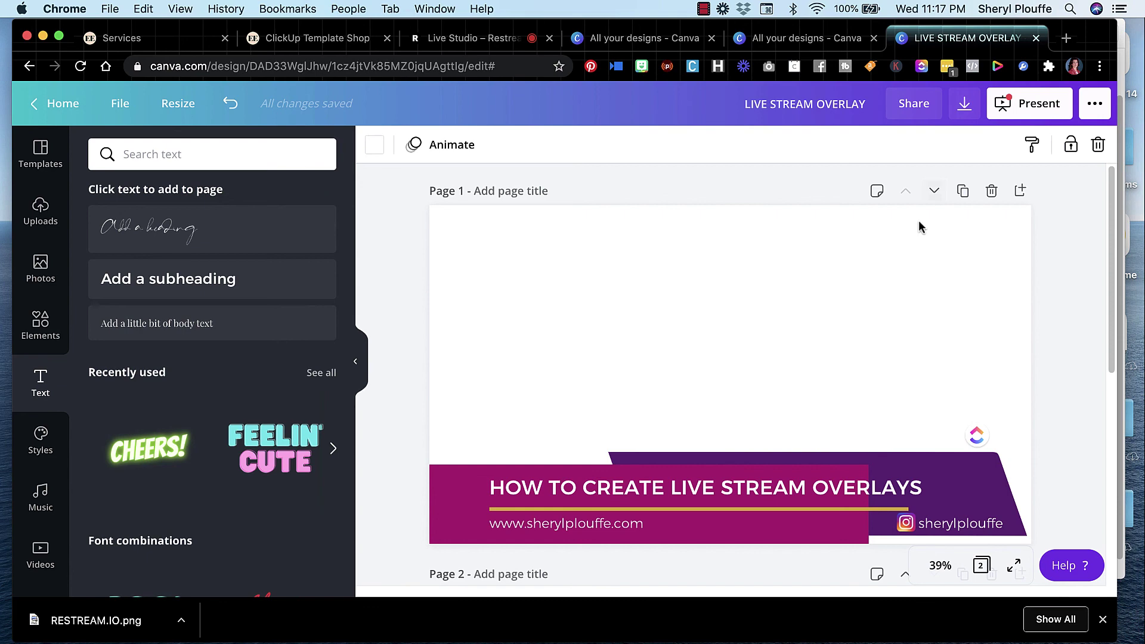
click(969, 113)
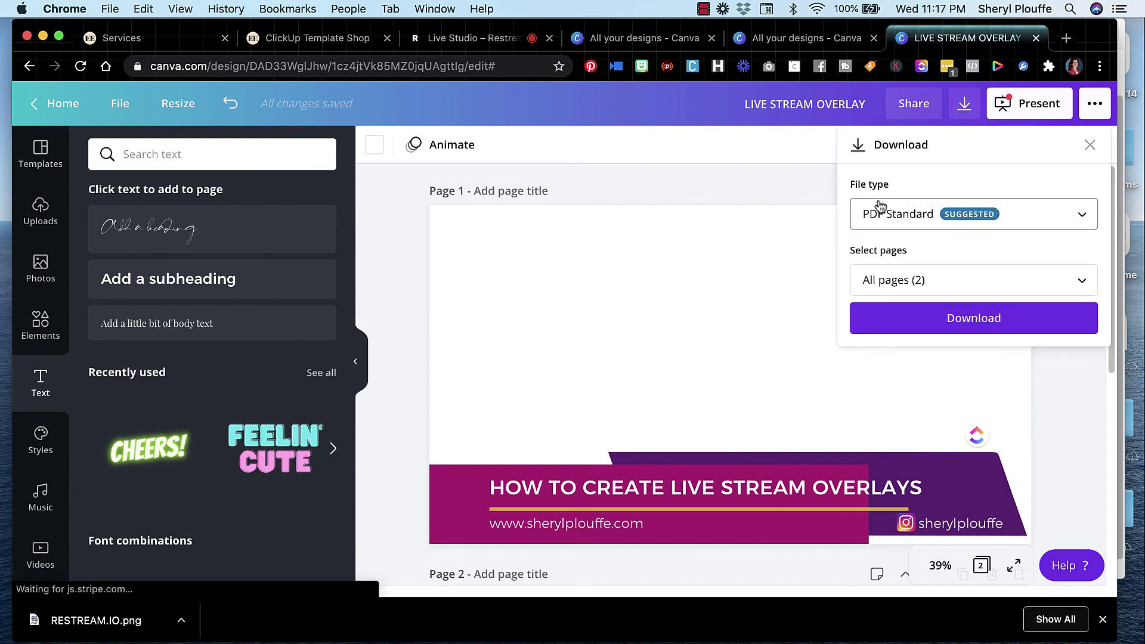
click(887, 215)
click(893, 149)
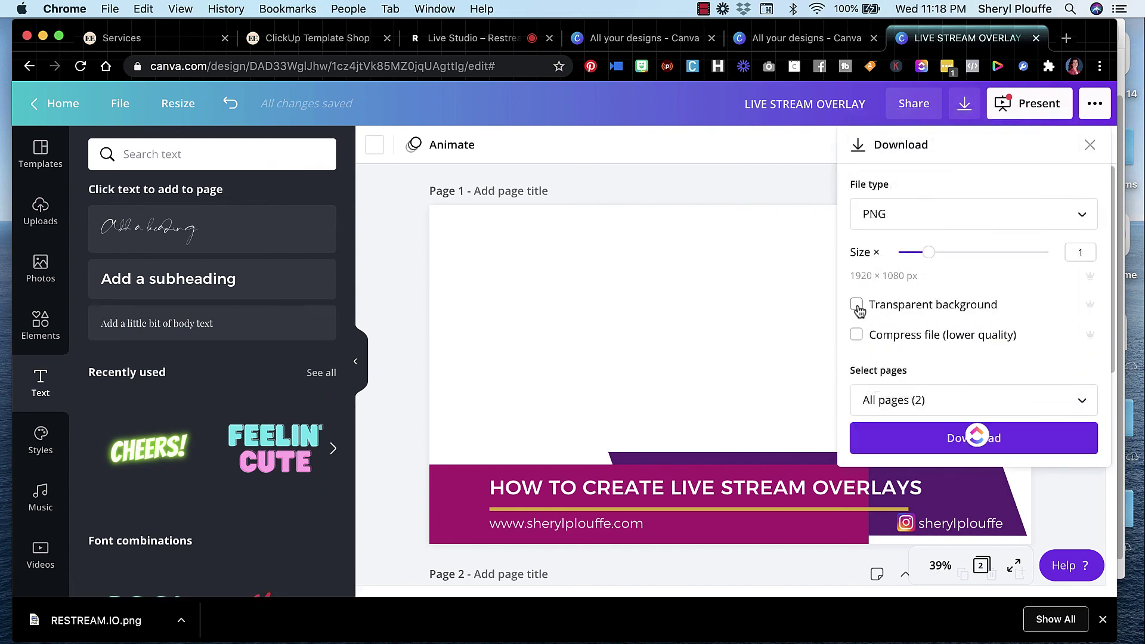
click(857, 305)
click(925, 399)
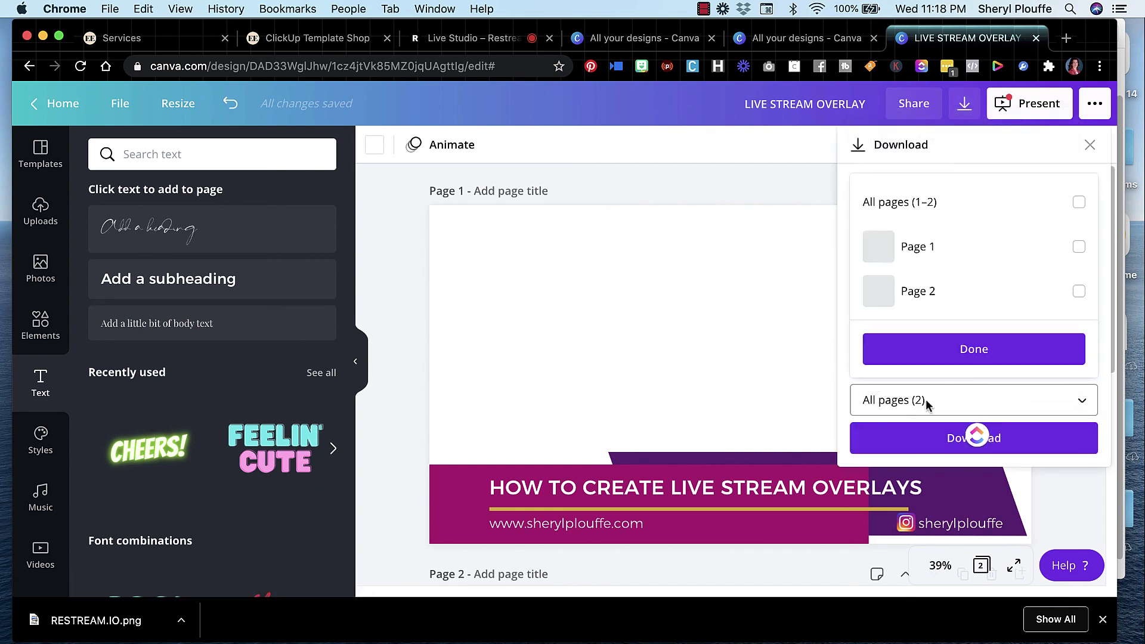
click(948, 254)
click(975, 353)
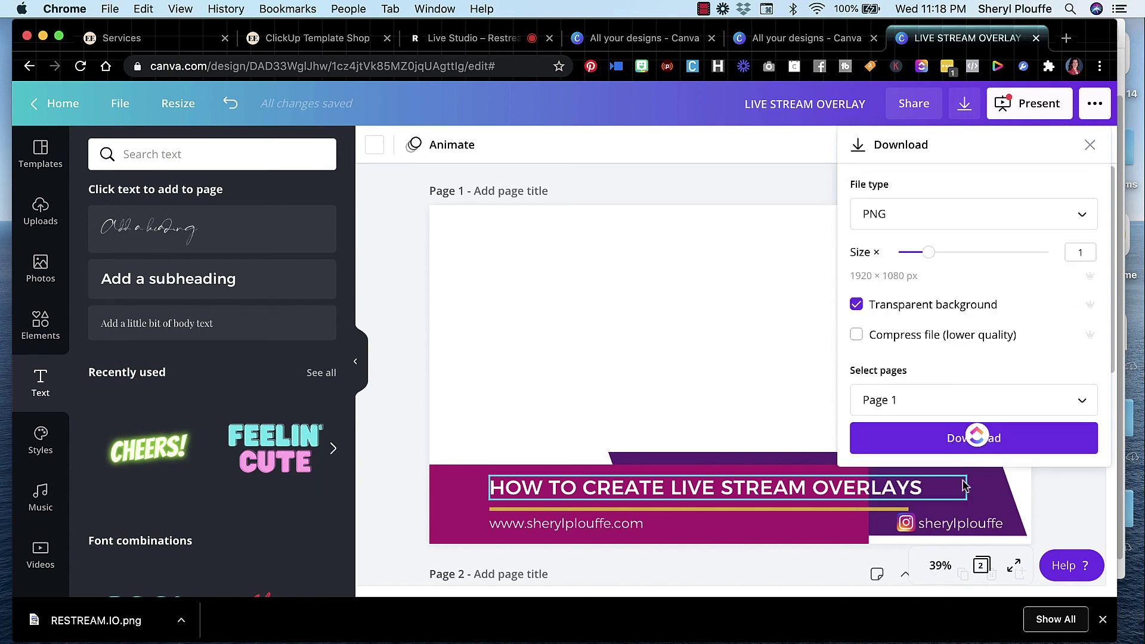
click(928, 439)
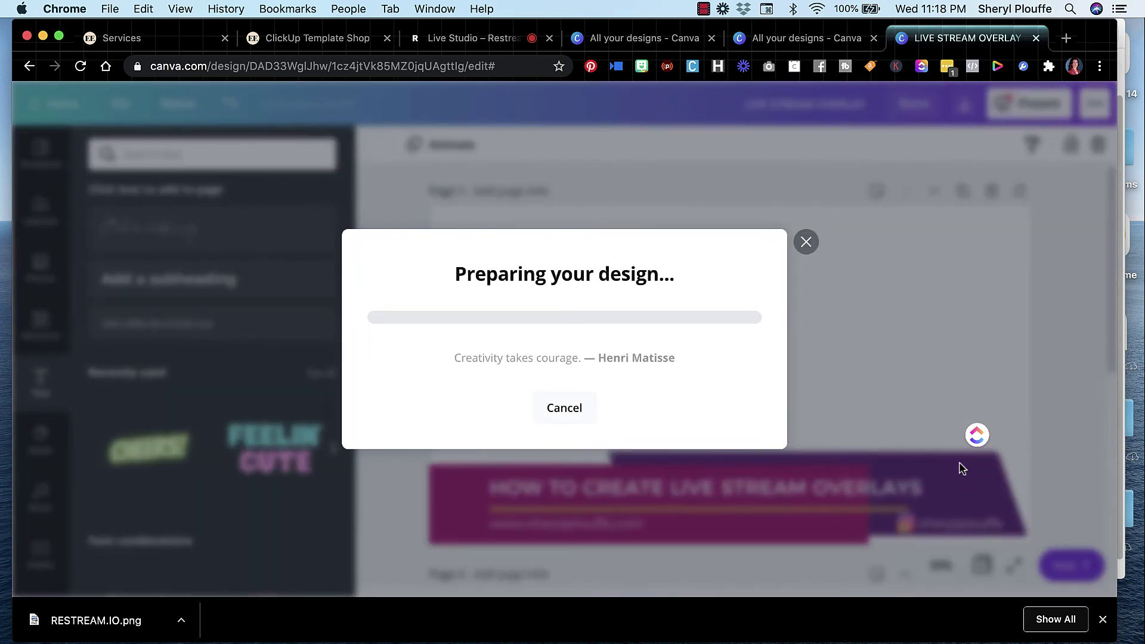
Upload the banner PNG as a Restream overlay, hide the old overlay and show the new one.
click(529, 39)
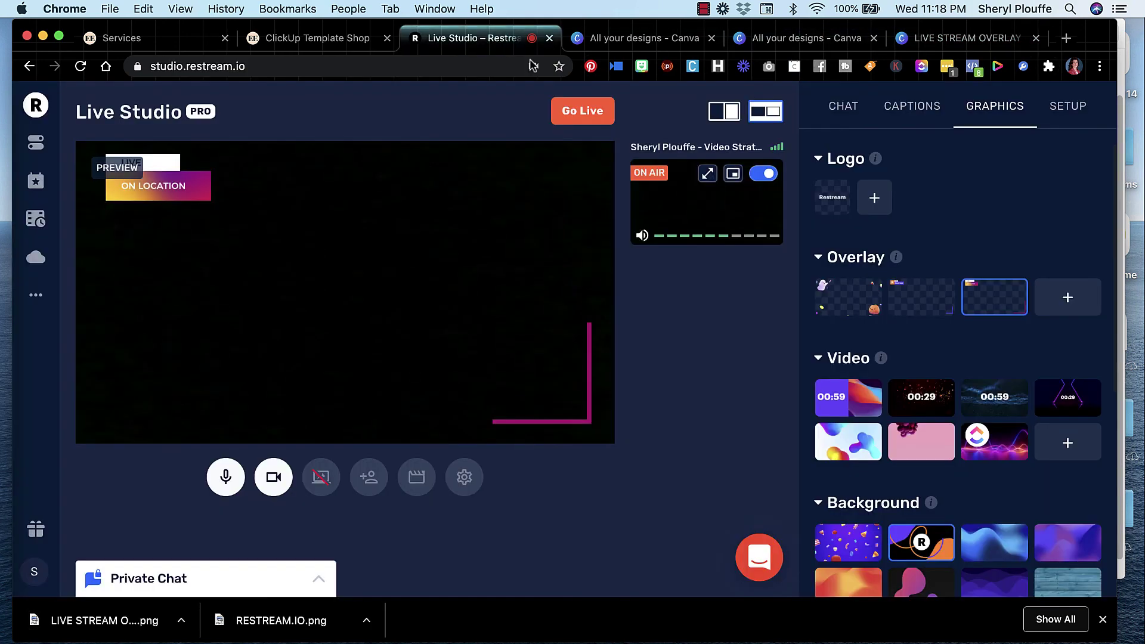
click(1071, 298)
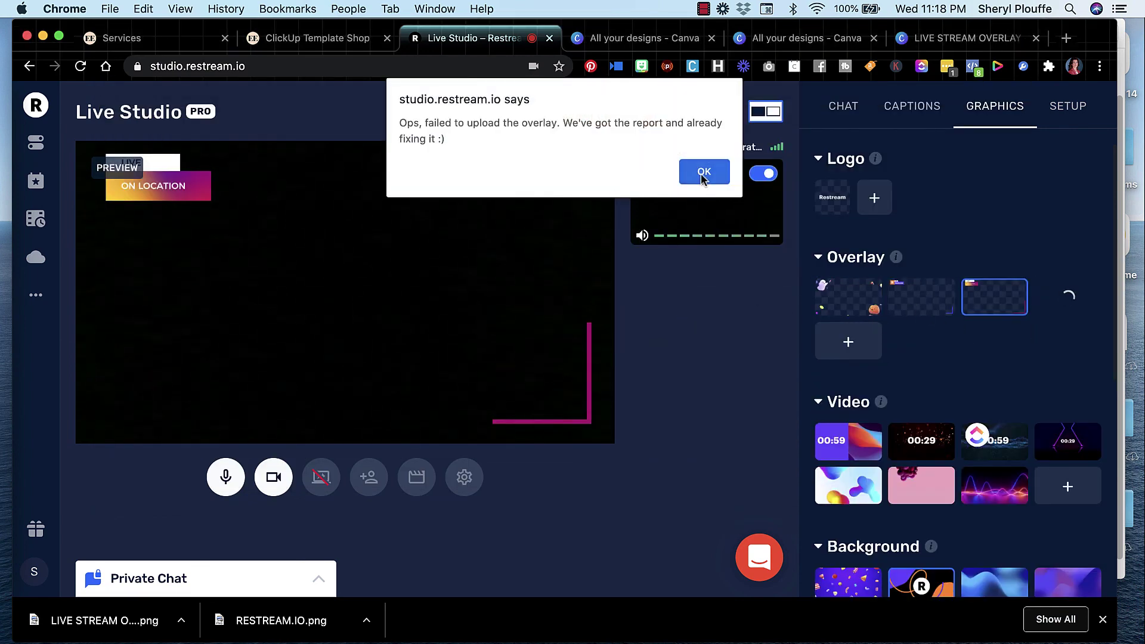
click(704, 172)
click(993, 303)
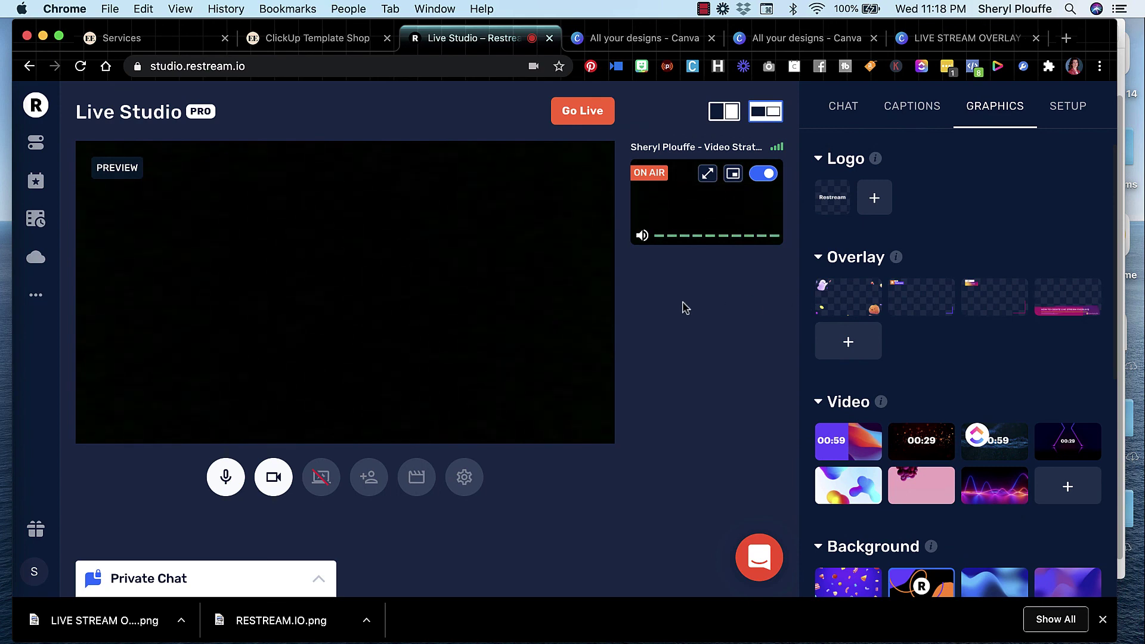
click(1068, 306)
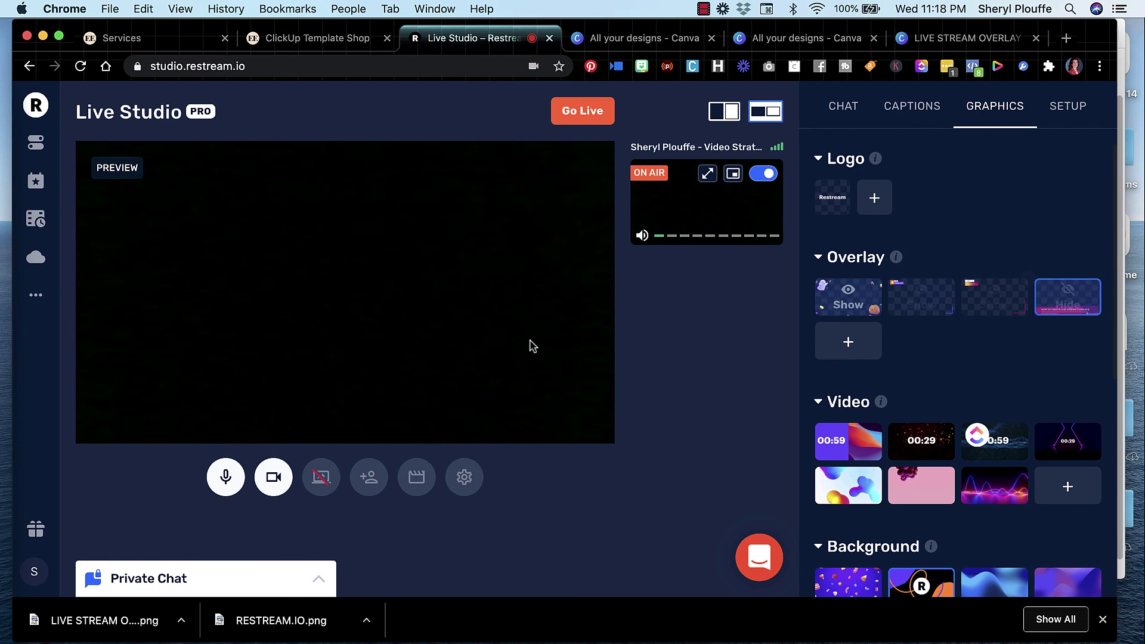